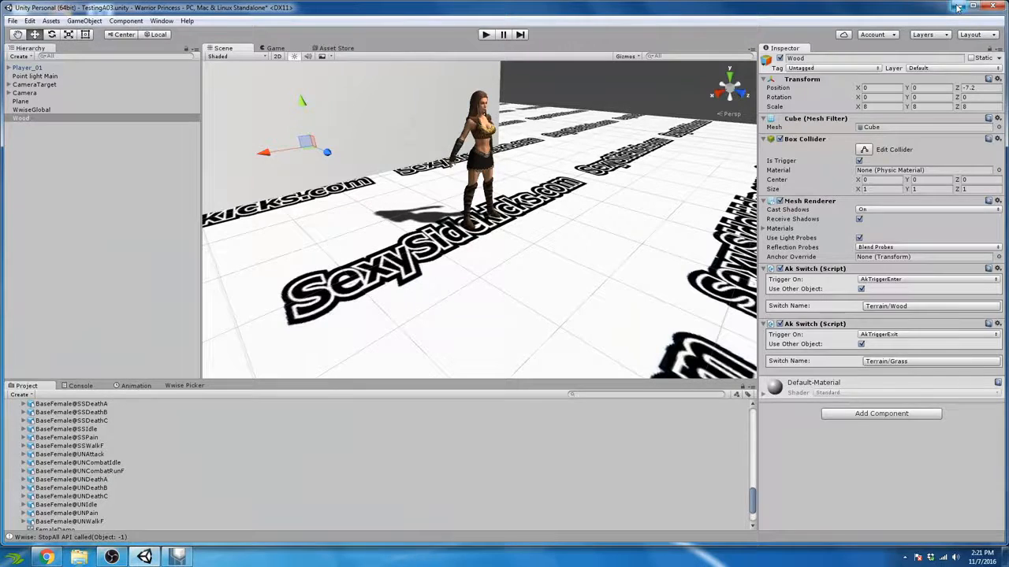
# Switch from Unity to Audacity, launching it from the desktop, and enlarge its window on one half of the screen.
pyautogui.click(957, 7)
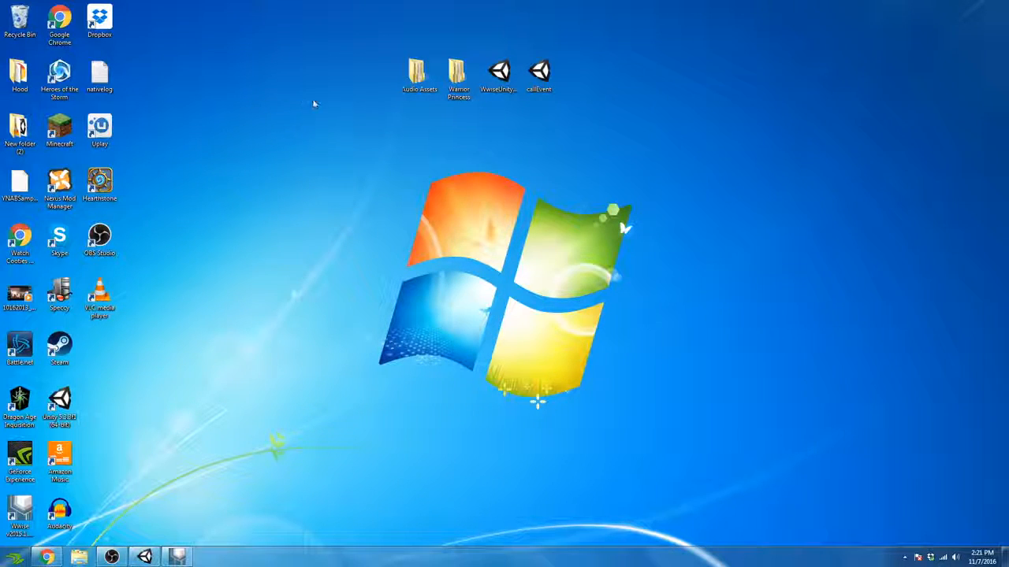
pyautogui.doubleClick(59, 512)
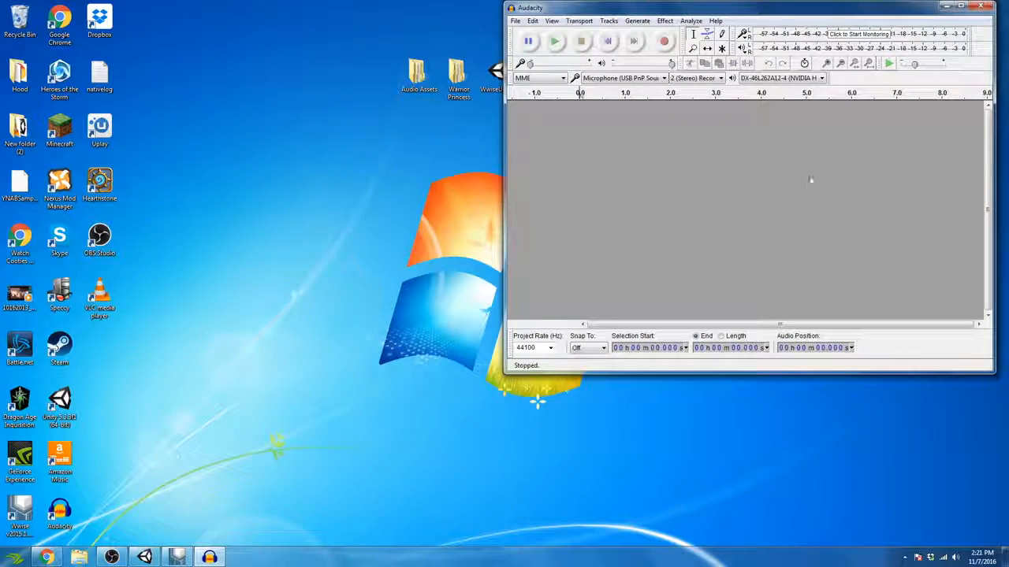
pyautogui.moveTo(701, 11); pyautogui.dragTo(703, 121)
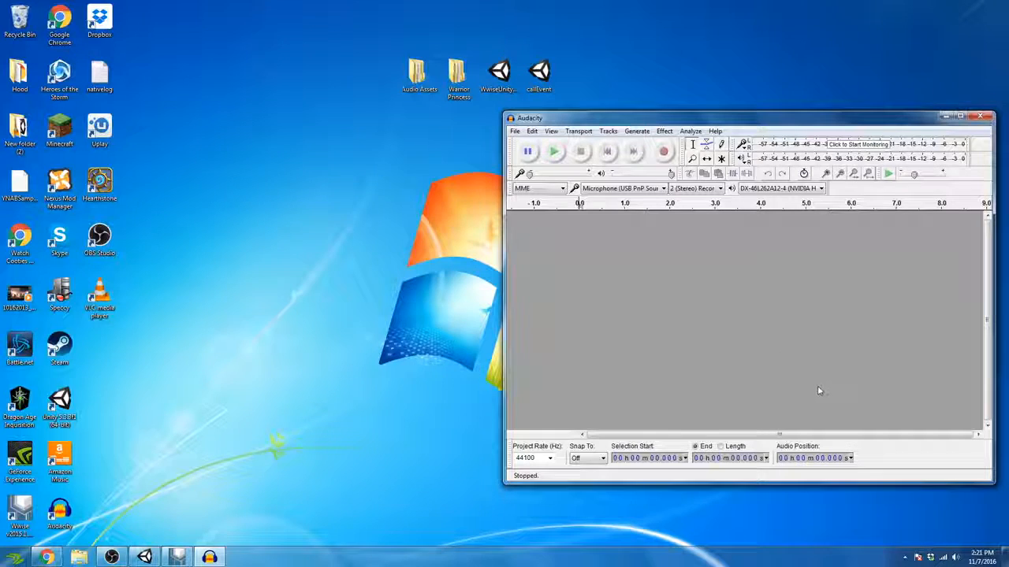
pyautogui.moveTo(501, 486); pyautogui.dragTo(465, 522)
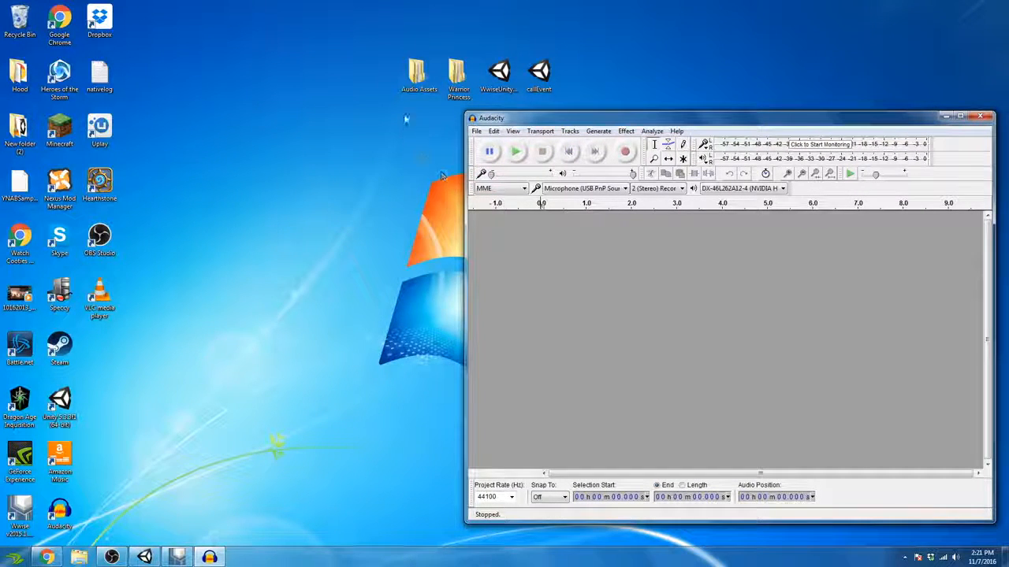
# Browse to the Leather folder inside Audio Assets > Foley and place its window beside the Audacity window.
pyautogui.doubleClick(417, 78)
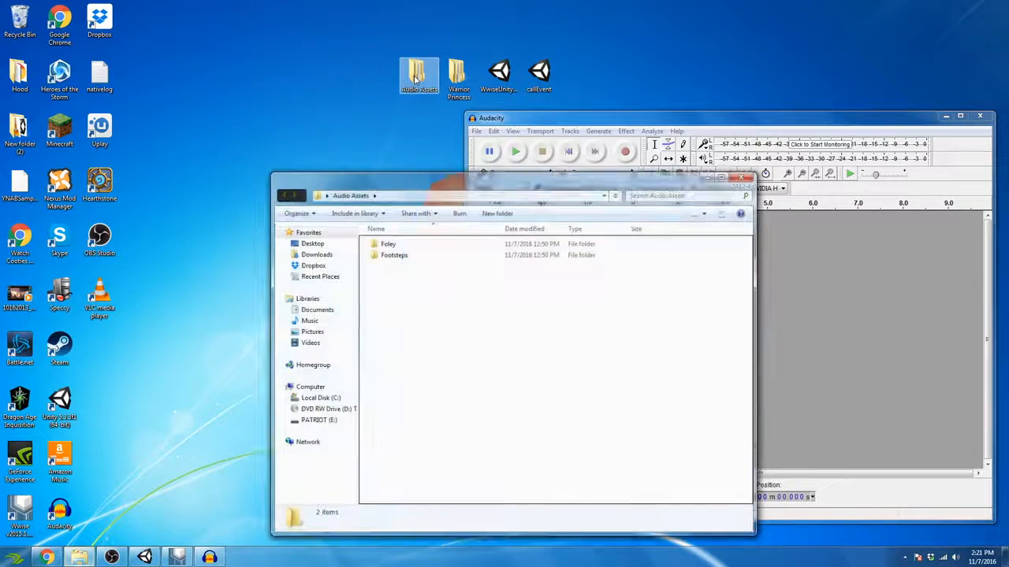
pyautogui.doubleClick(386, 245)
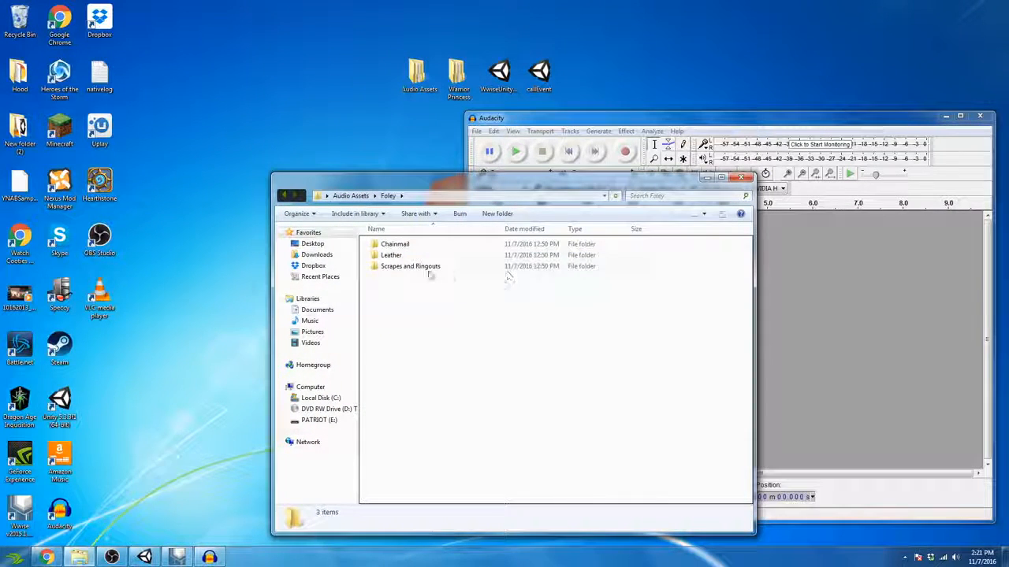
pyautogui.doubleClick(406, 255)
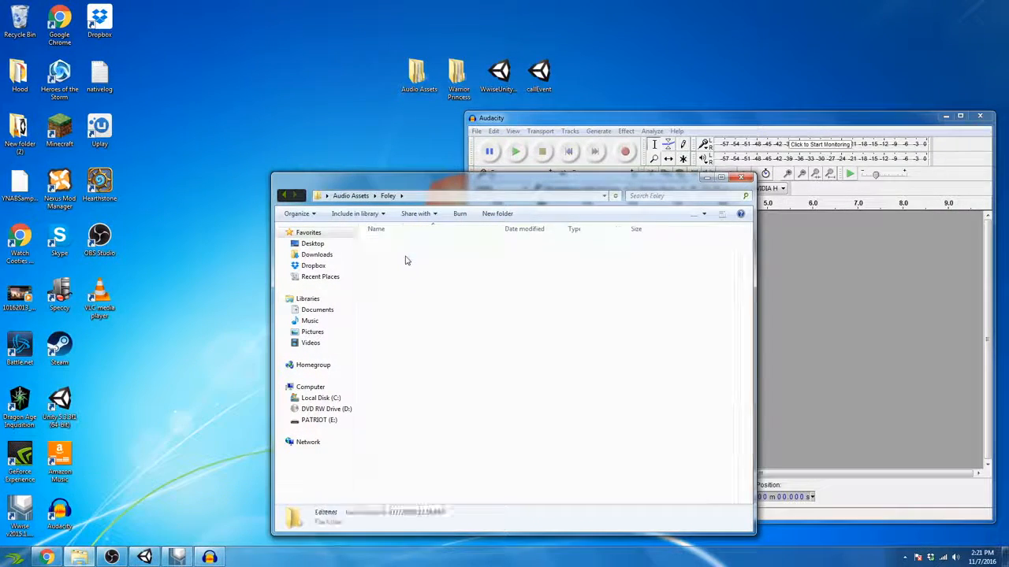
pyautogui.moveTo(493, 186); pyautogui.dragTo(246, 142)
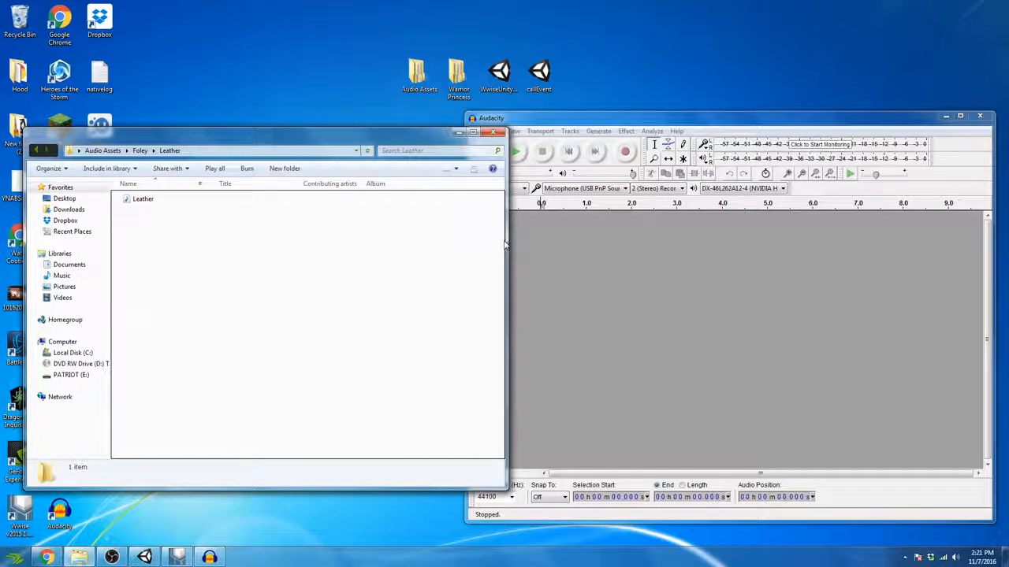
pyautogui.moveTo(506, 242); pyautogui.dragTo(446, 242)
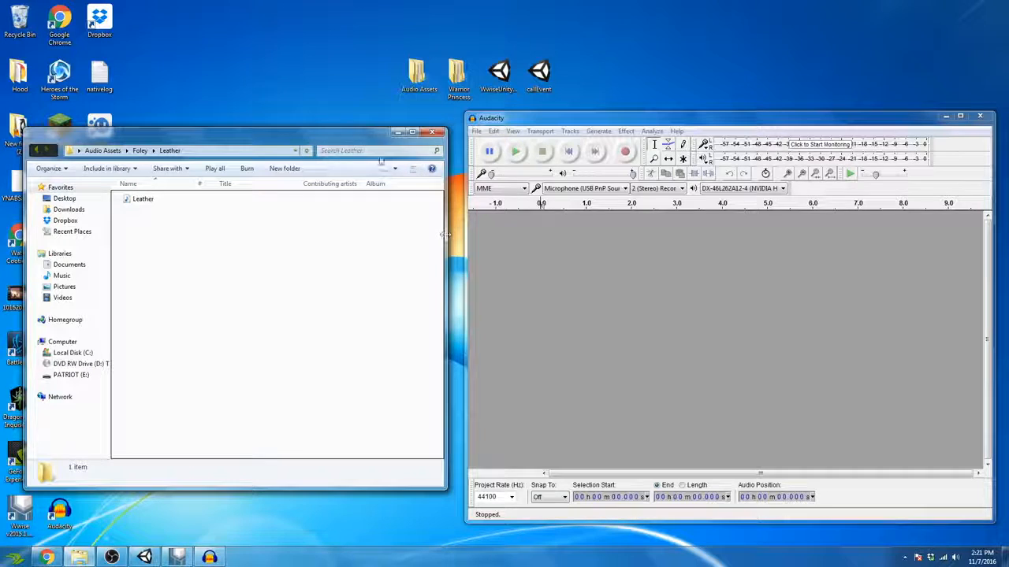
pyautogui.moveTo(357, 144); pyautogui.dragTo(367, 127)
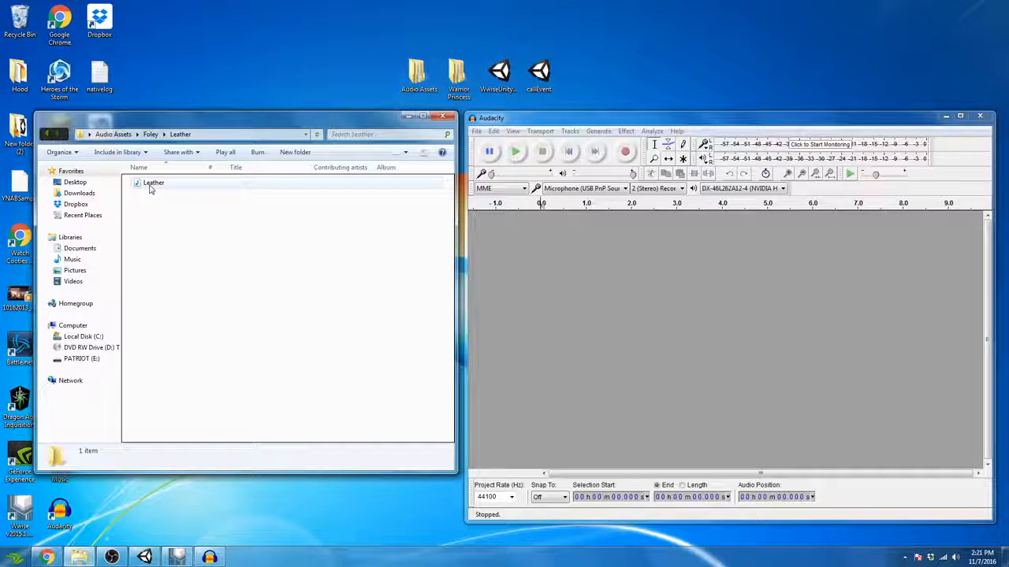
# Import the Leather audio file into the empty project and close the folder window.
pyautogui.moveTo(149, 189); pyautogui.dragTo(541, 267)
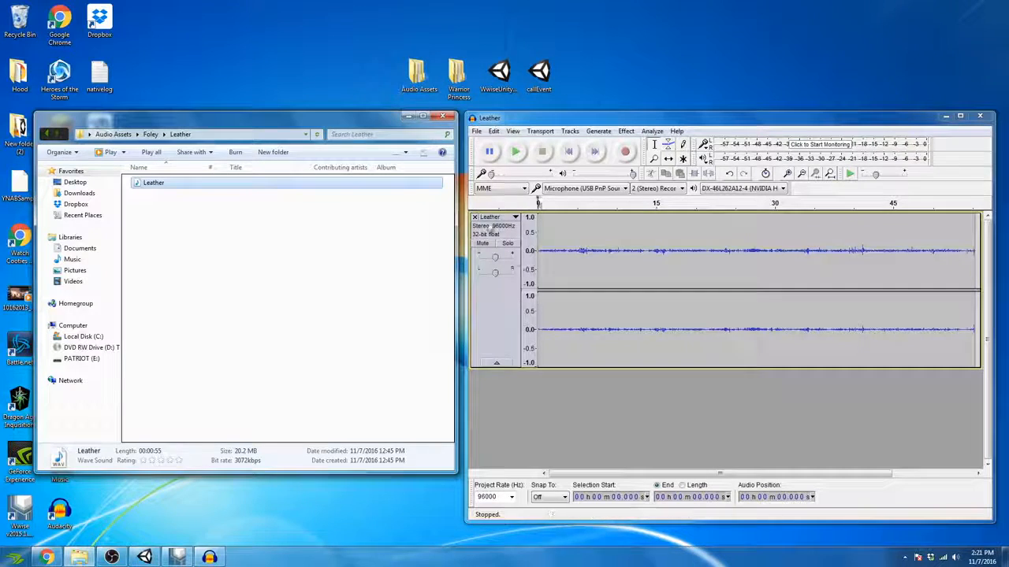
pyautogui.click(442, 116)
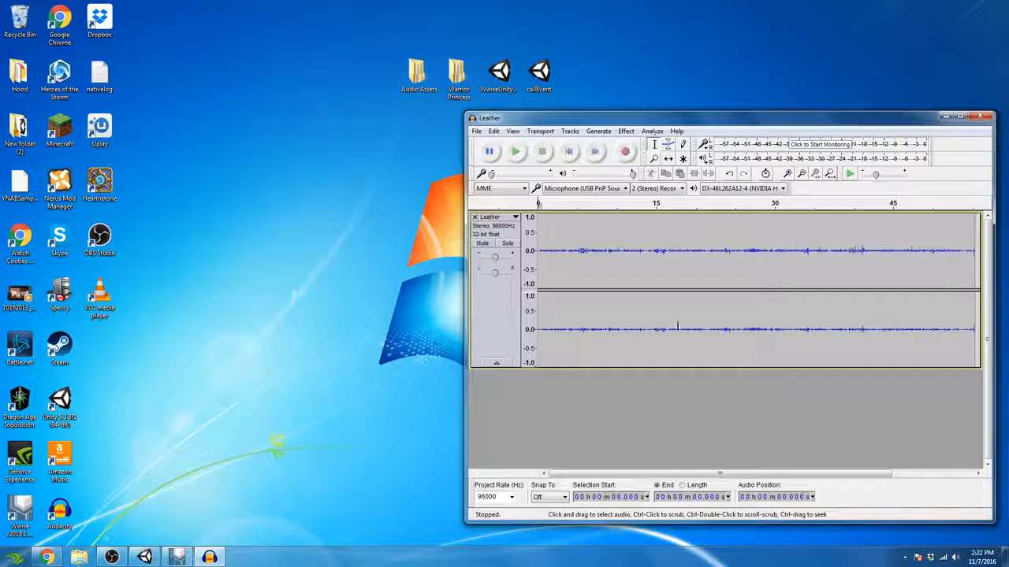
pyautogui.moveTo(618, 124); pyautogui.dragTo(448, 127)
# Listen to the first few seconds of the Leather recording.
pyautogui.click(353, 158)
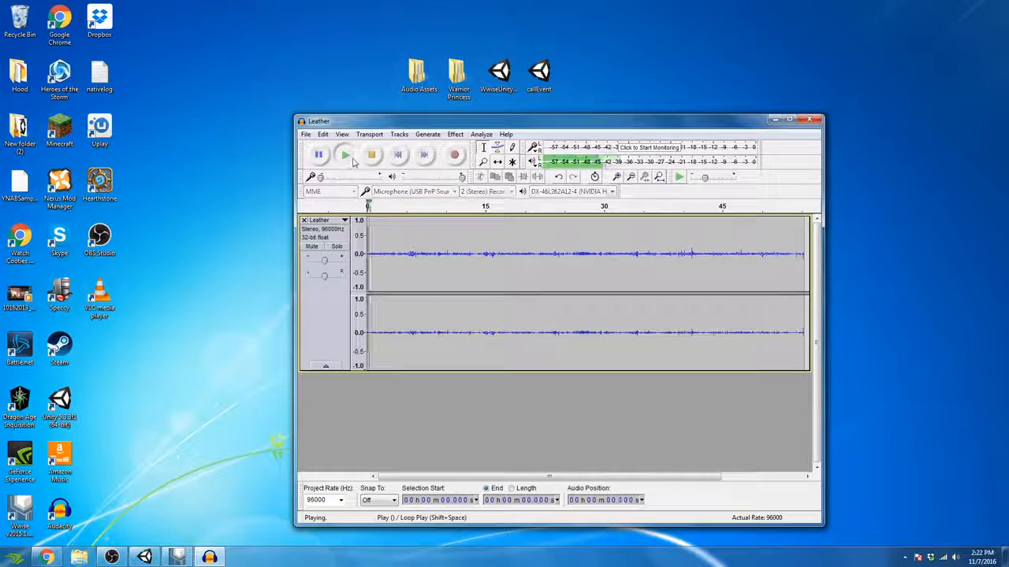
pyautogui.click(354, 162)
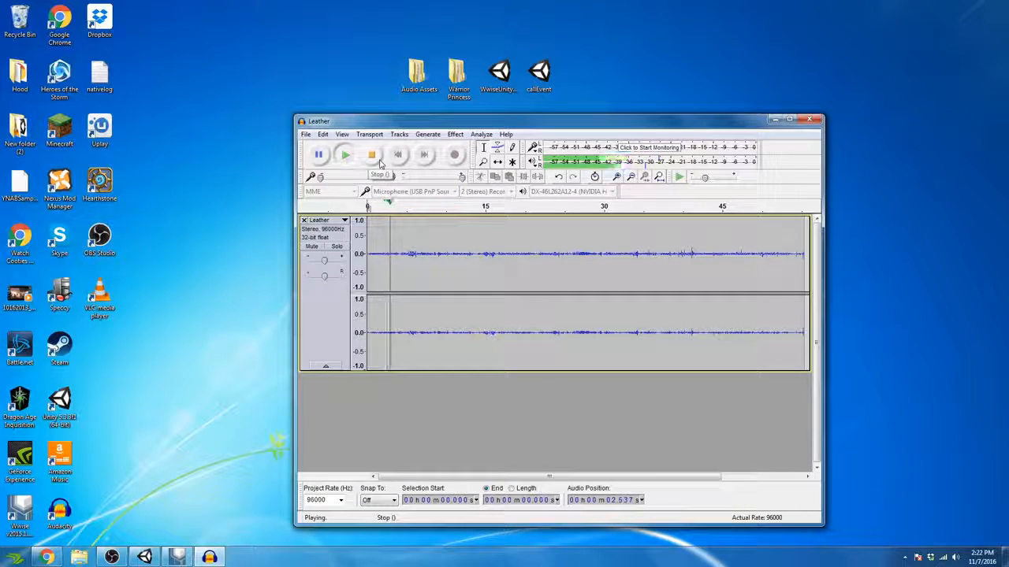
pyautogui.click(379, 161)
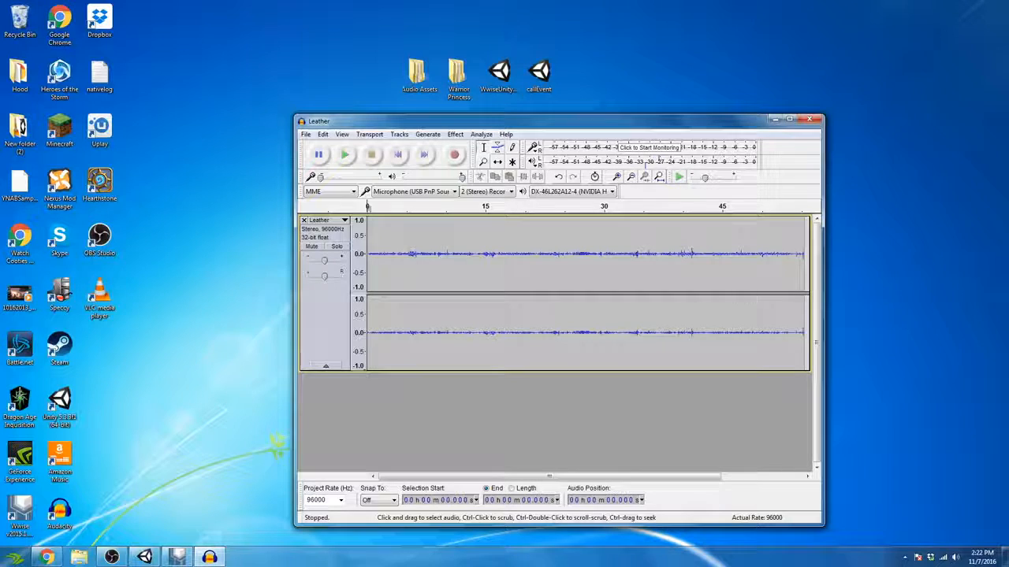
# Maximize the editor window and enlarge the Leather track's waveform display.
pyautogui.click(804, 277)
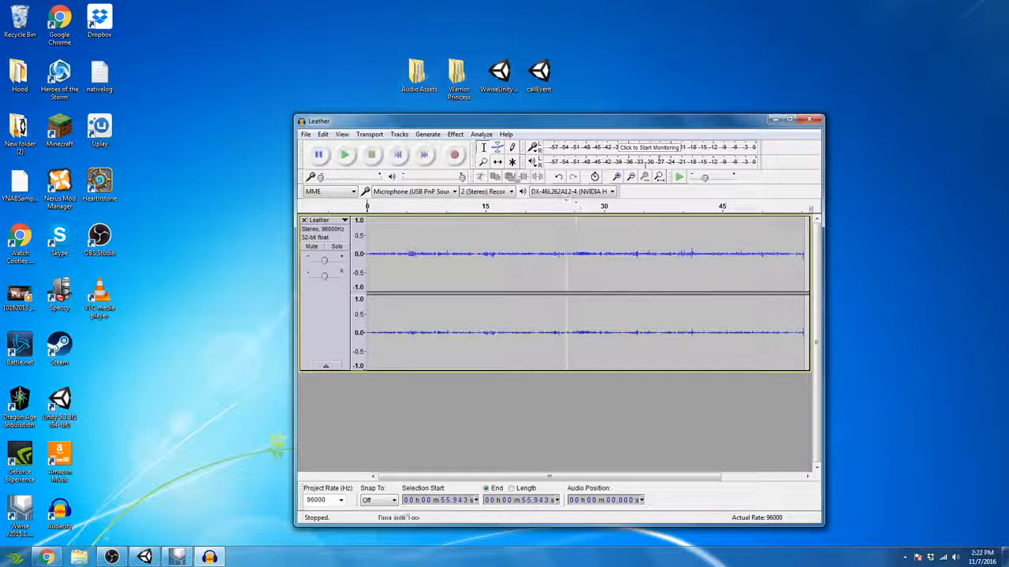
pyautogui.click(399, 135)
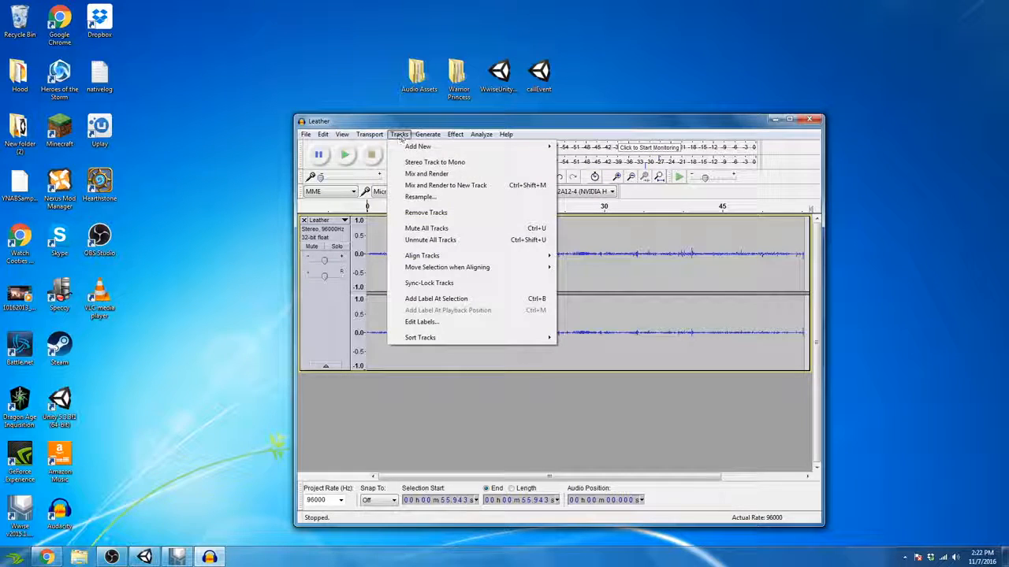
pyautogui.click(426, 128)
pyautogui.click(789, 119)
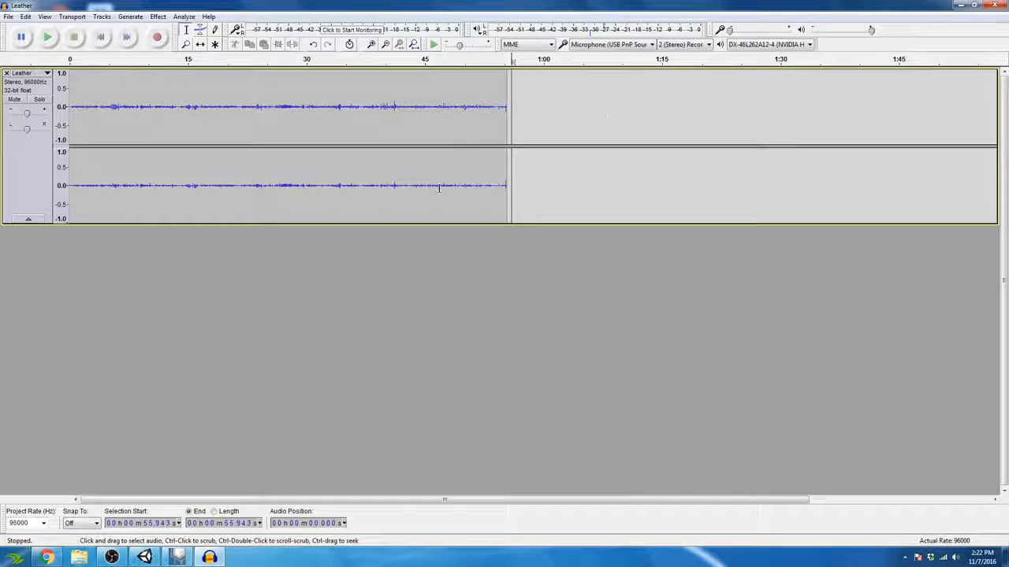
pyautogui.moveTo(315, 225); pyautogui.dragTo(465, 293)
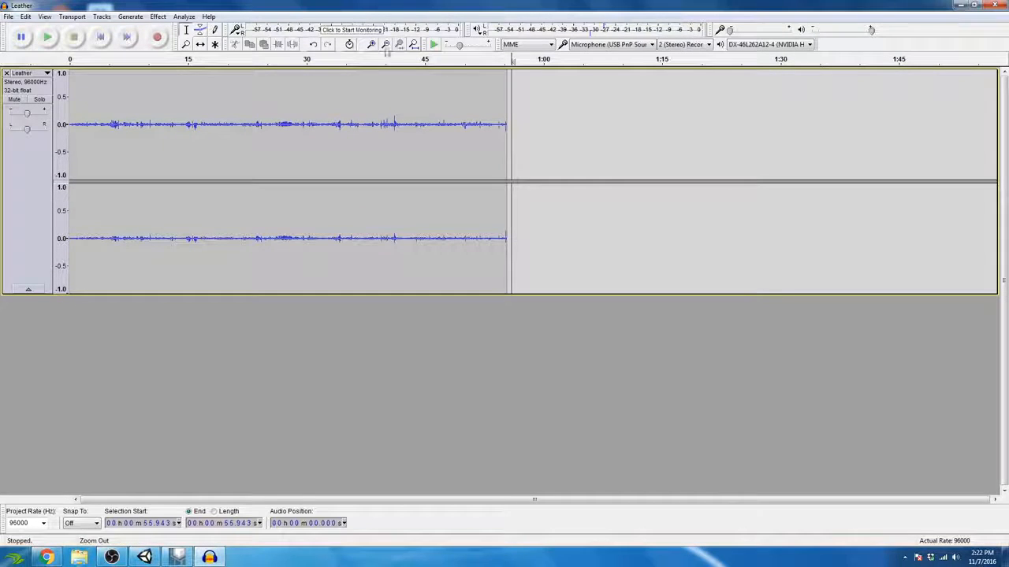
pyautogui.click(370, 44)
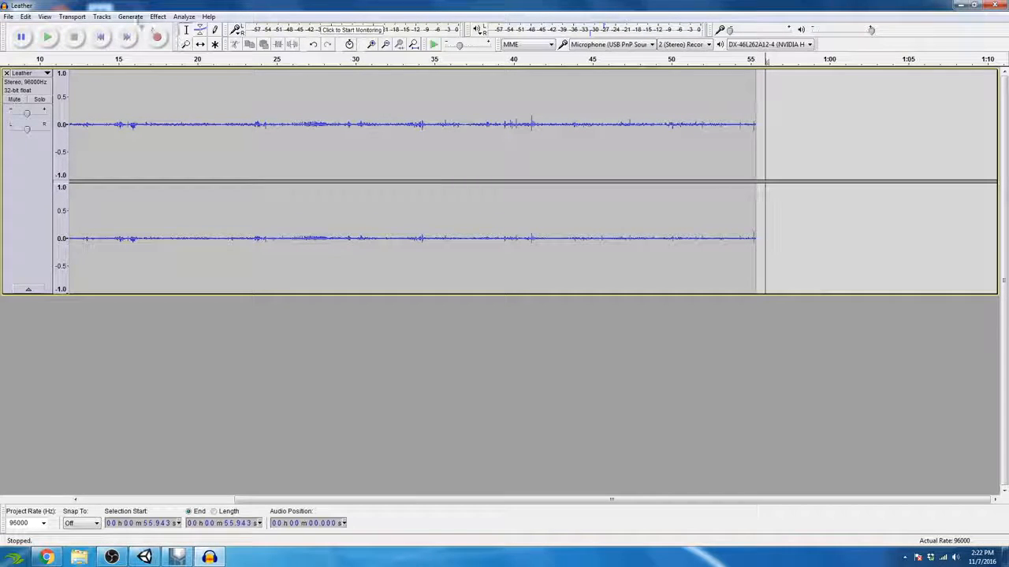
# Convert the stereo Leather track to mono and make the track taller.
pyautogui.click(103, 16)
pyautogui.click(135, 45)
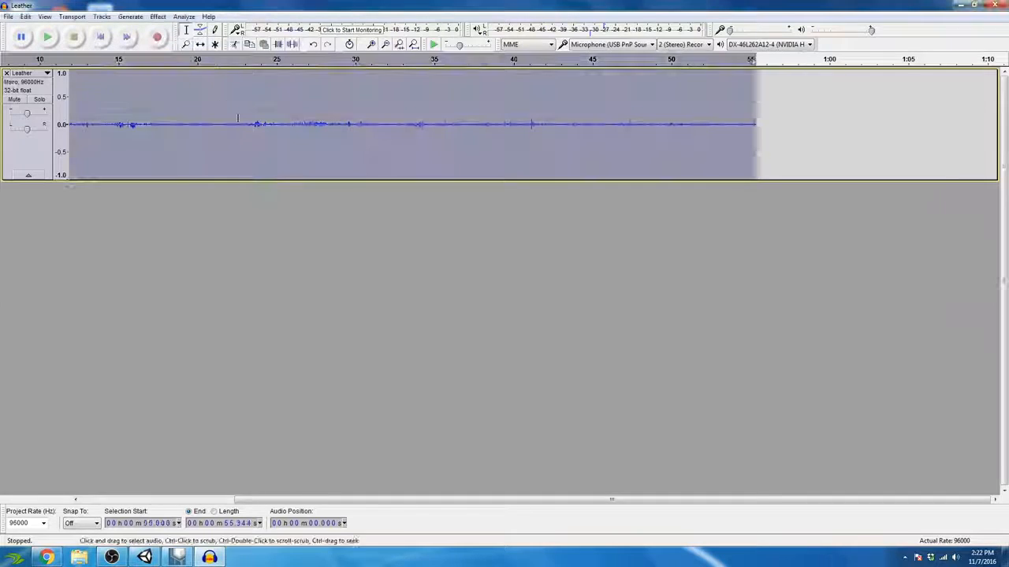
pyautogui.moveTo(599, 181); pyautogui.dragTo(680, 296)
pyautogui.click(680, 300)
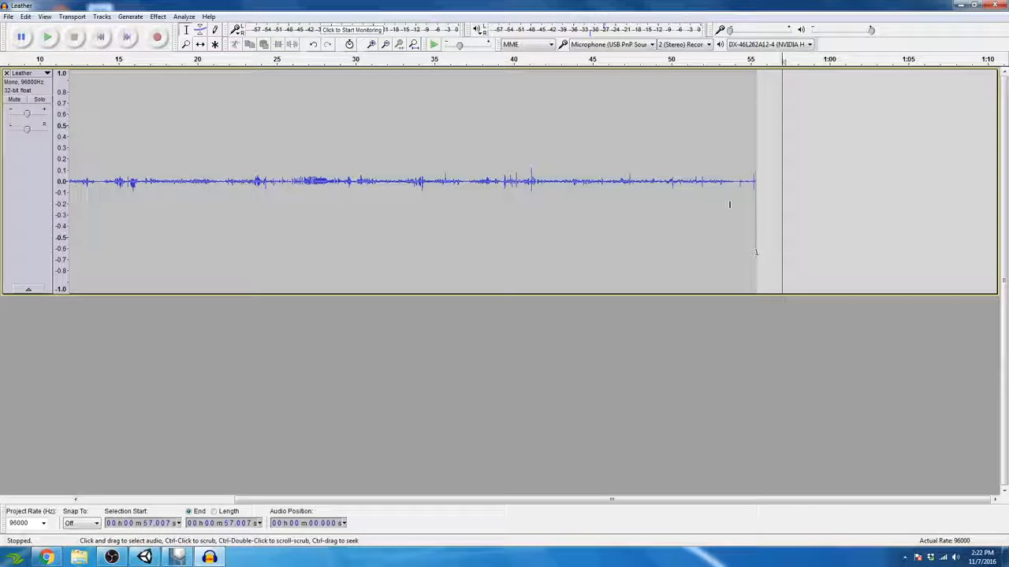
# Amplify the entire Leather recording by 16 dB.
pyautogui.moveTo(759, 189); pyautogui.dragTo(27, 181)
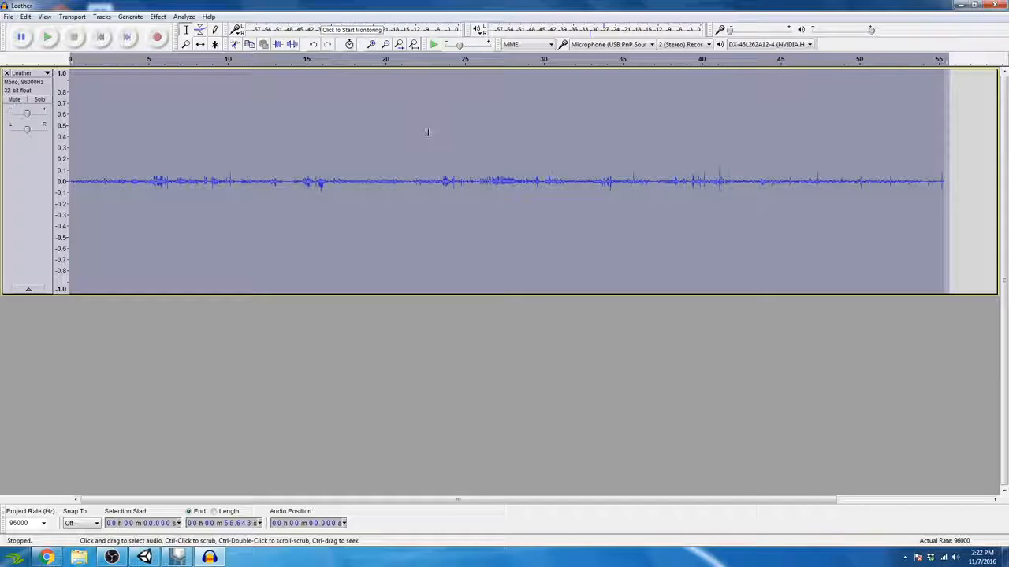
pyautogui.click(158, 17)
pyautogui.click(217, 62)
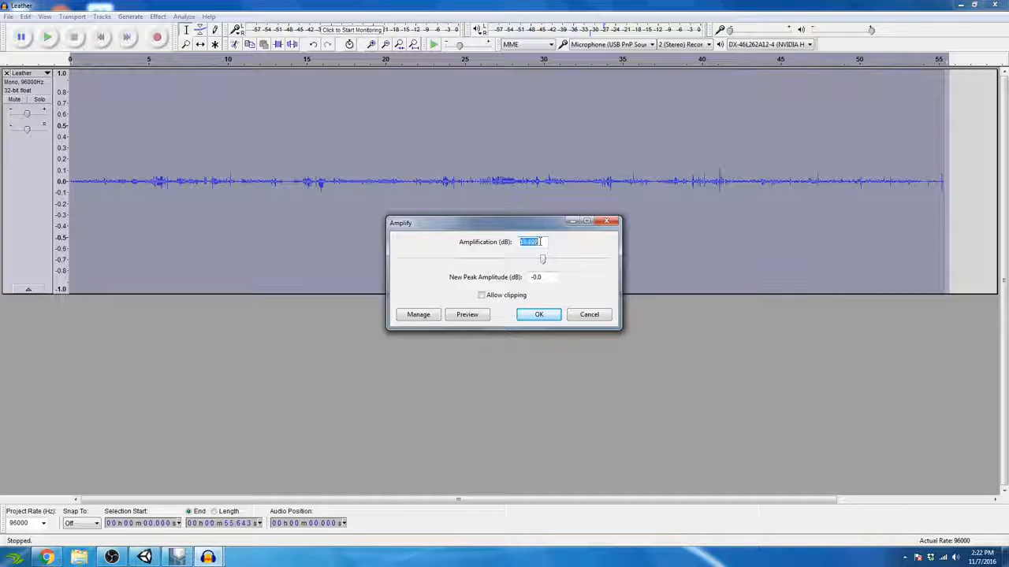
pyautogui.write('16')
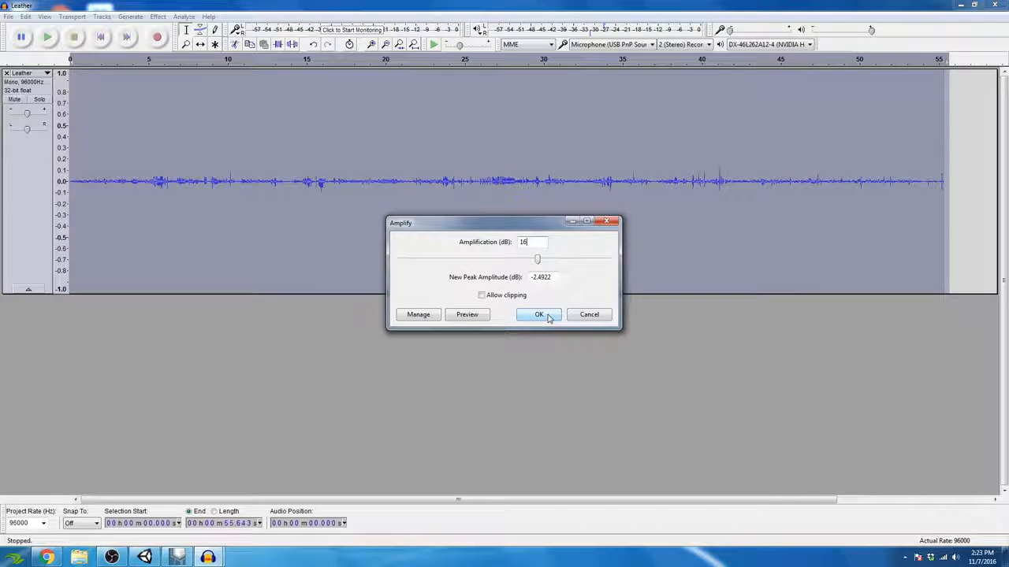
pyautogui.click(550, 317)
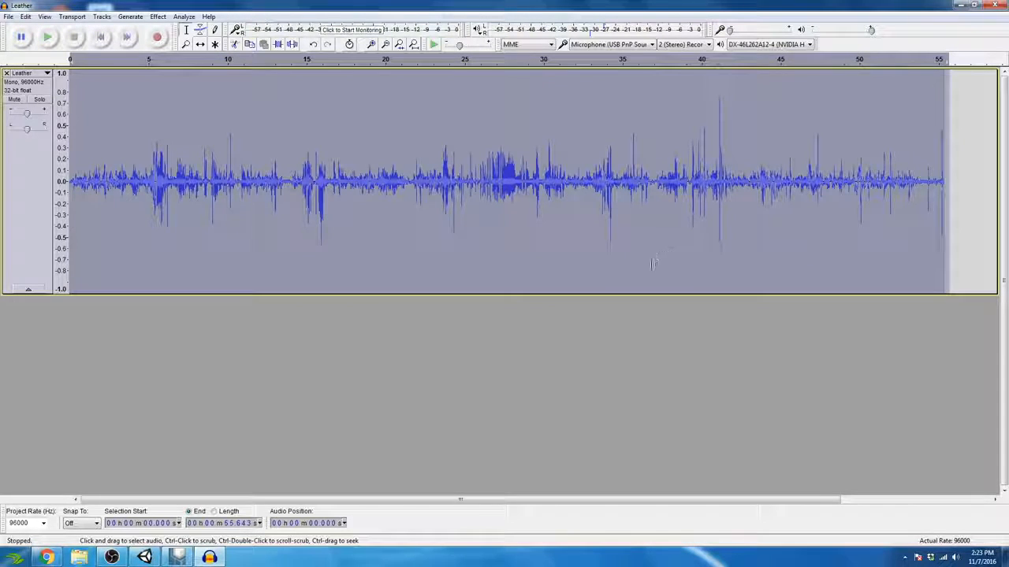
pyautogui.click(623, 265)
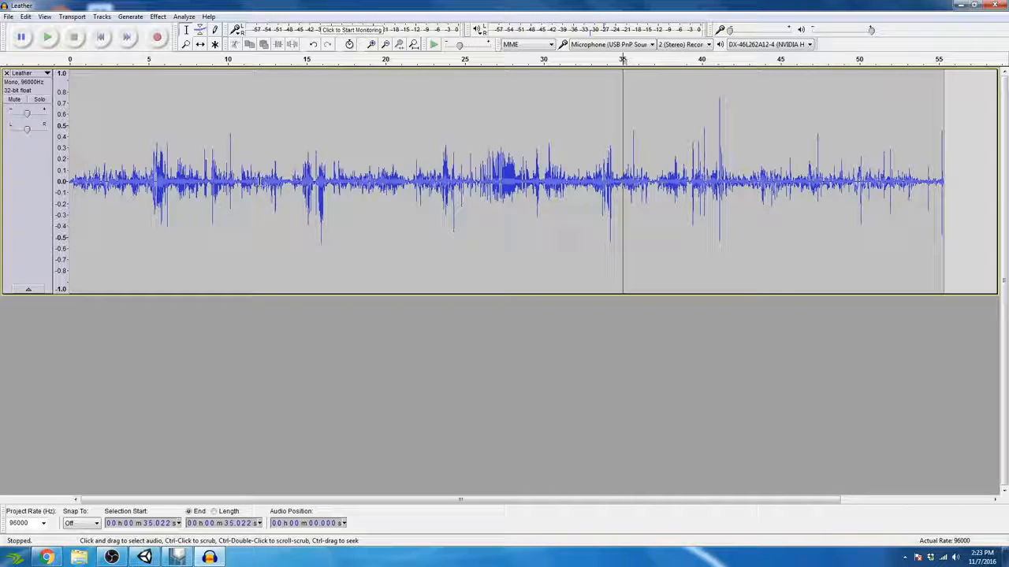
# Examine the amplified waveform between about 12 and 32 seconds for separate sounds to extract.
pyautogui.click(256, 186)
pyautogui.click(303, 187)
pyautogui.click(318, 189)
pyautogui.click(333, 192)
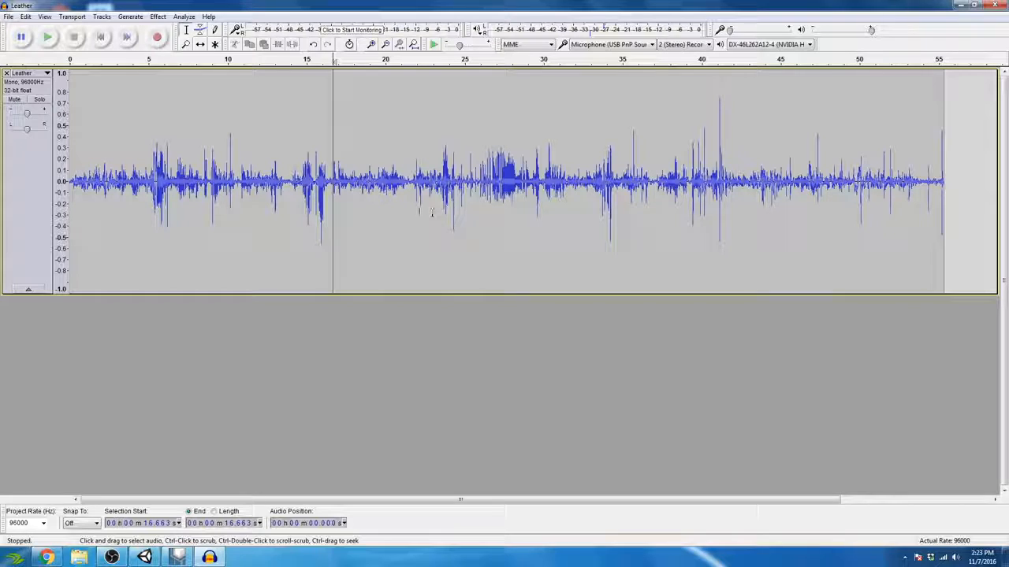
pyautogui.click(381, 198)
pyautogui.click(511, 195)
pyautogui.click(581, 197)
pyautogui.click(331, 190)
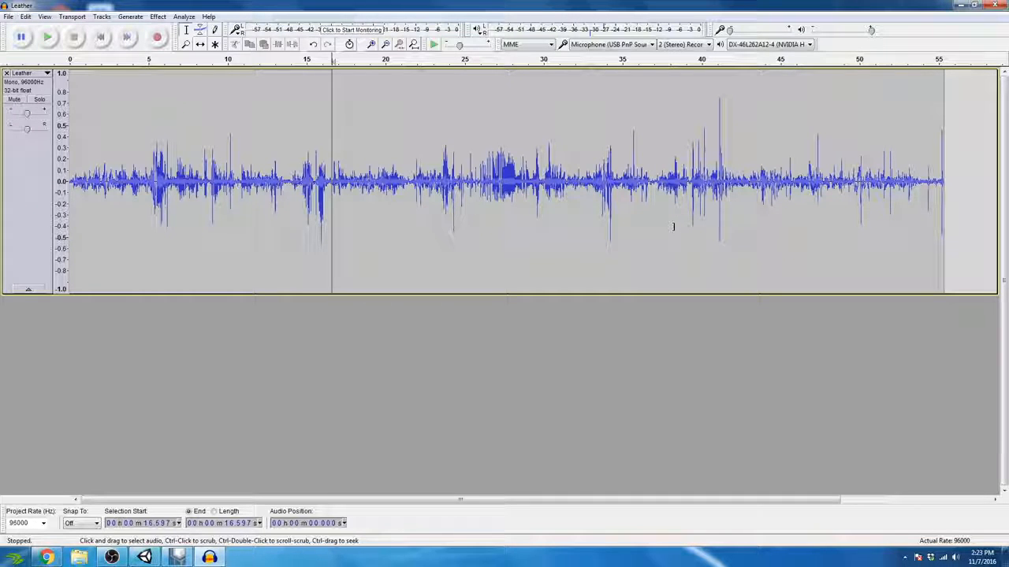
# Listen repeatedly to the Leather recording from about 16 seconds to locate a short, usable sound.
pyautogui.click(328, 218)
pyautogui.click(326, 219)
pyautogui.press('space')
pyautogui.press('space')
pyautogui.press('space')
pyautogui.click(331, 203)
pyautogui.press('space')
pyautogui.press('space')
pyautogui.press('space')
pyautogui.click(323, 203)
pyautogui.press('space')
pyautogui.press('space')
pyautogui.press('space')
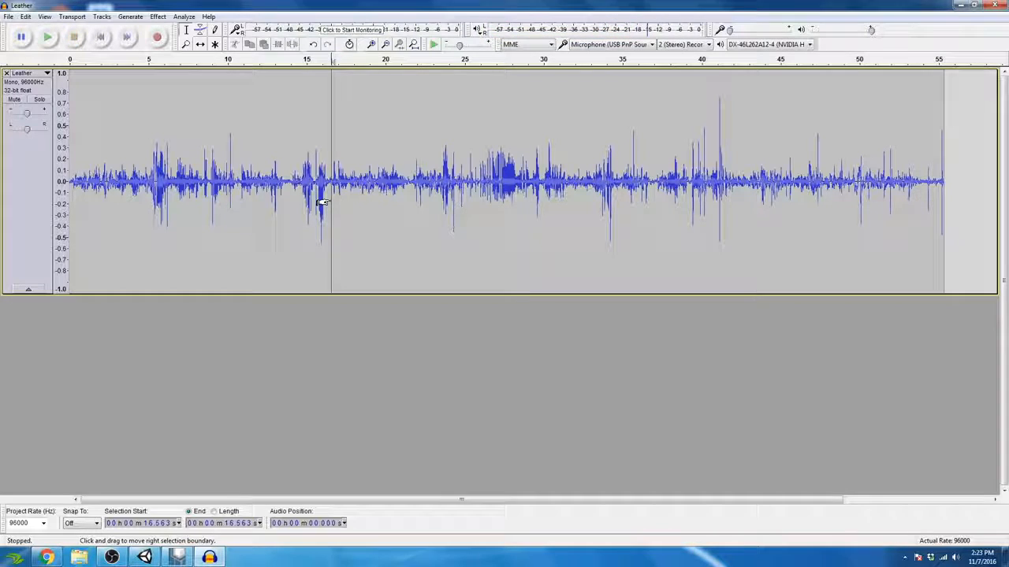
# Copy the Leather section from about 16.56 s to 17.03 s into a new track of its own.
pyautogui.moveTo(323, 203); pyautogui.dragTo(331, 204)
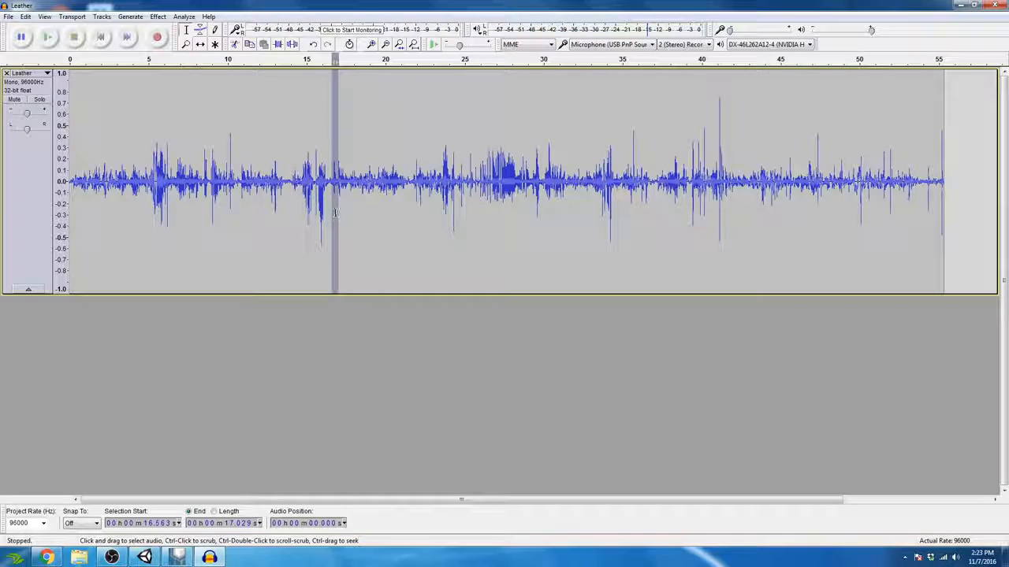
pyautogui.press('space')
pyautogui.click(197, 337)
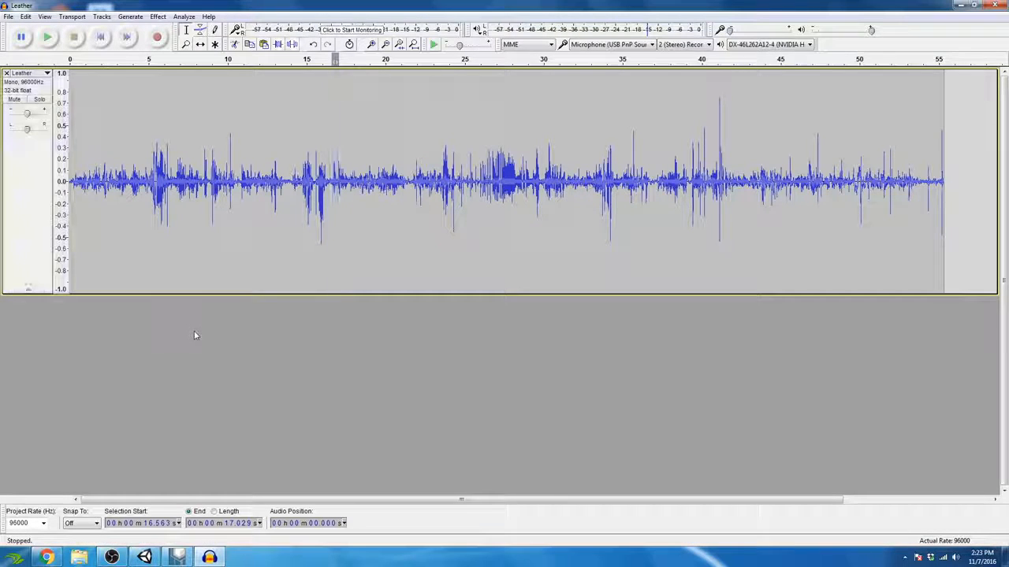
pyautogui.press('r')
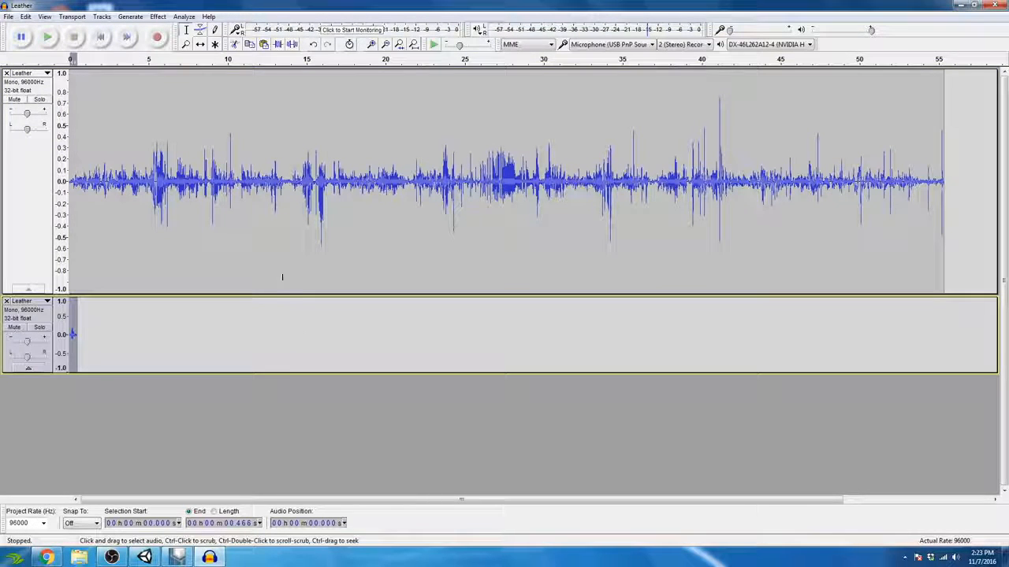
# Copy the Leather section from about 8.12 s to 8.51 s into a new track of its own.
pyautogui.click(199, 213)
pyautogui.press('space')
pyautogui.press('space')
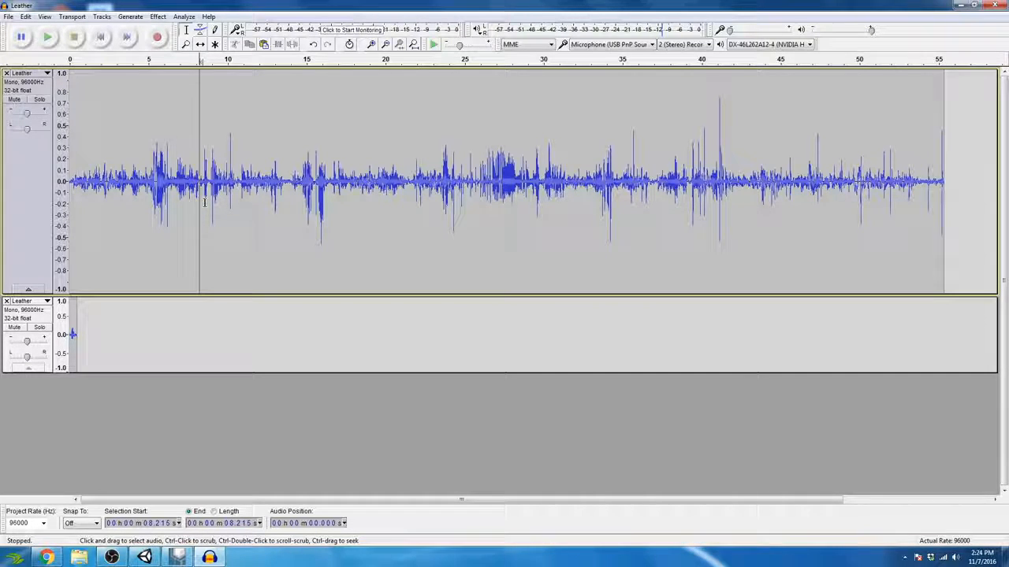
pyautogui.press('space')
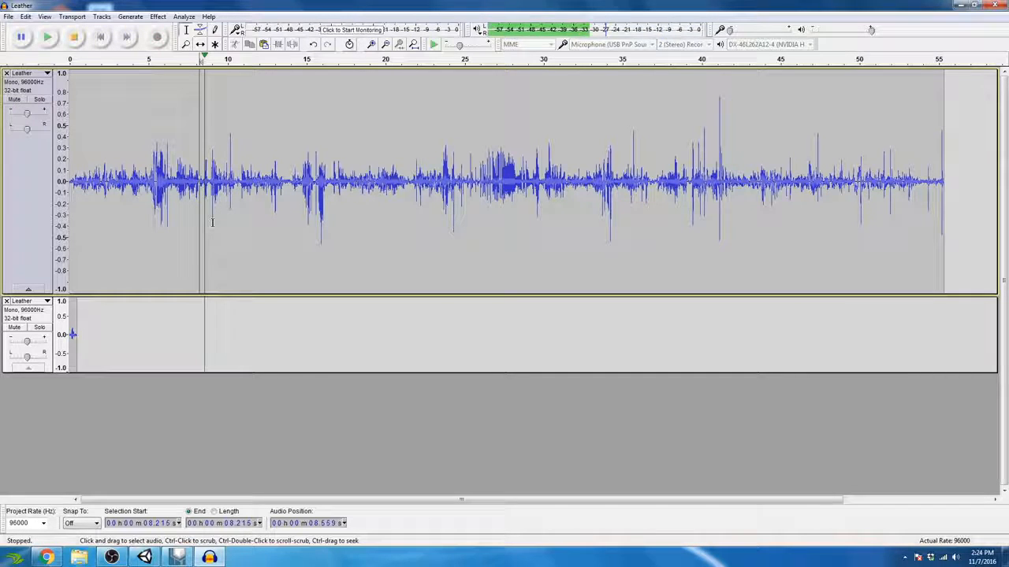
pyautogui.press('space')
pyautogui.moveTo(198, 208); pyautogui.dragTo(204, 208)
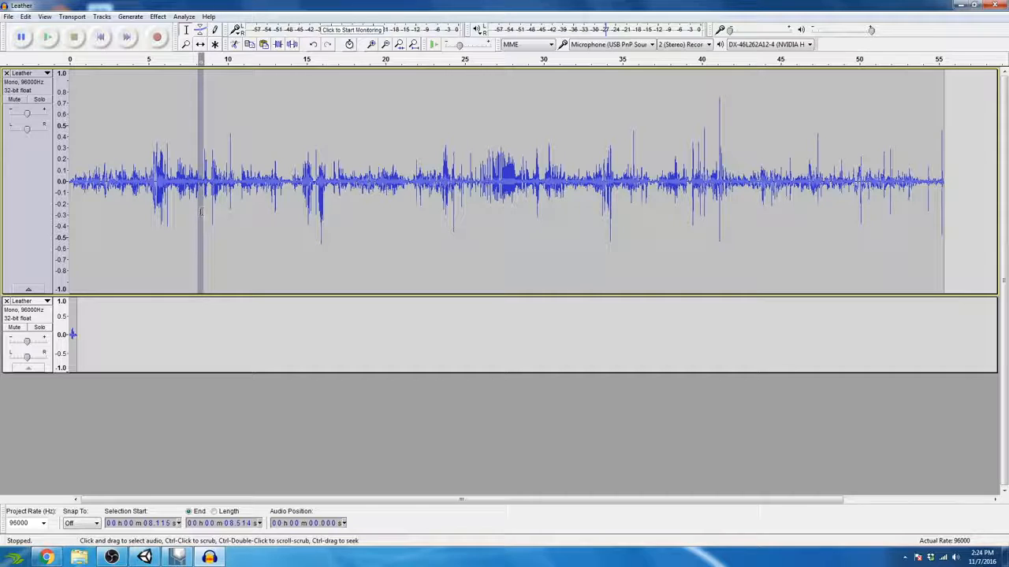
pyautogui.click(192, 401)
pyautogui.hotkey('ctrl', 'v')
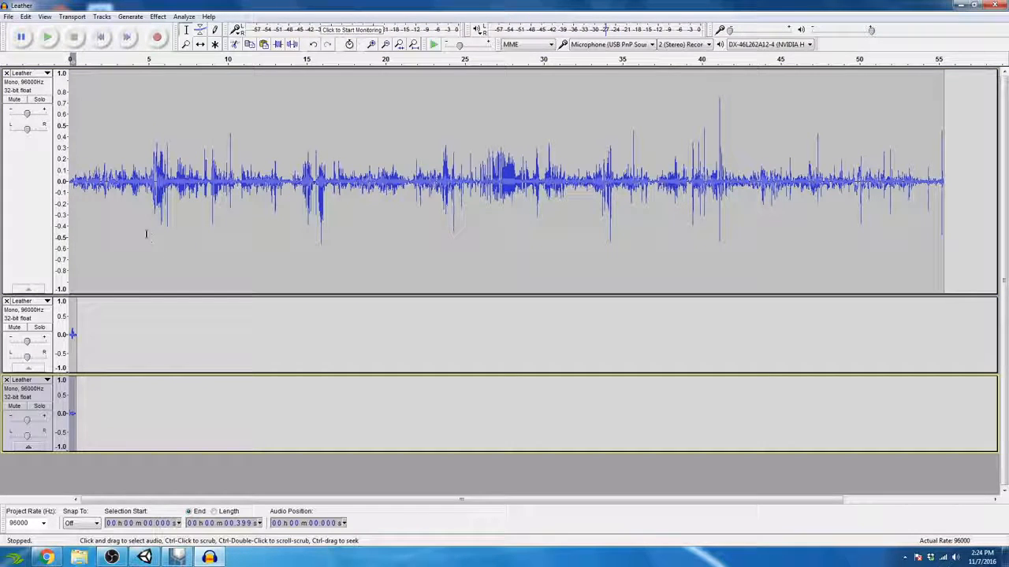
# Listen to the Leather recording near 3 s and between about 30 and 32 s for another usable short sound.
pyautogui.click(121, 218)
pyautogui.press('space')
pyautogui.press('space')
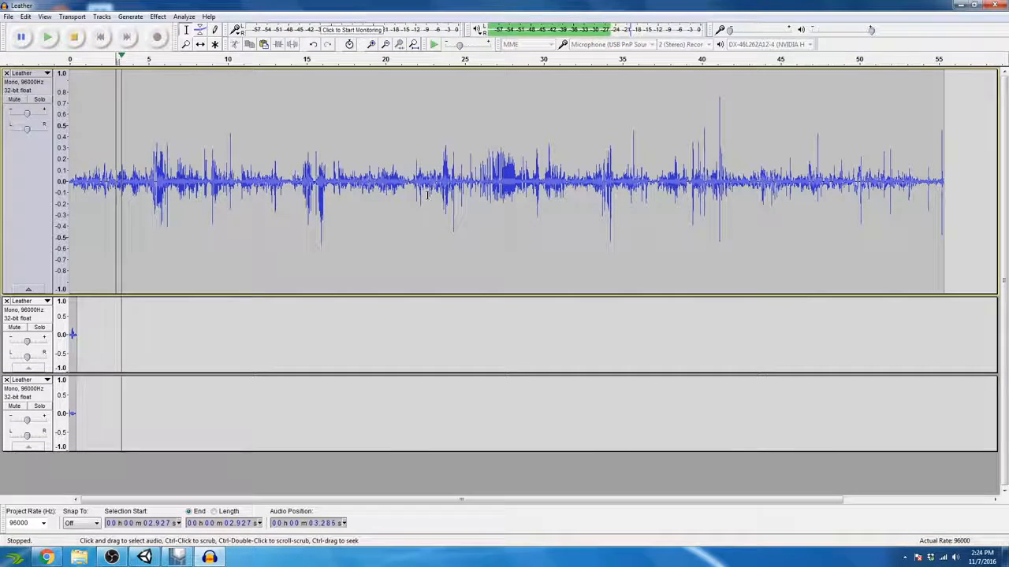
pyautogui.click(549, 219)
pyautogui.press('space')
pyautogui.press('space')
pyautogui.click(568, 192)
pyautogui.press('space')
pyautogui.press('space')
pyautogui.click(576, 189)
pyautogui.press('space')
pyautogui.press('space')
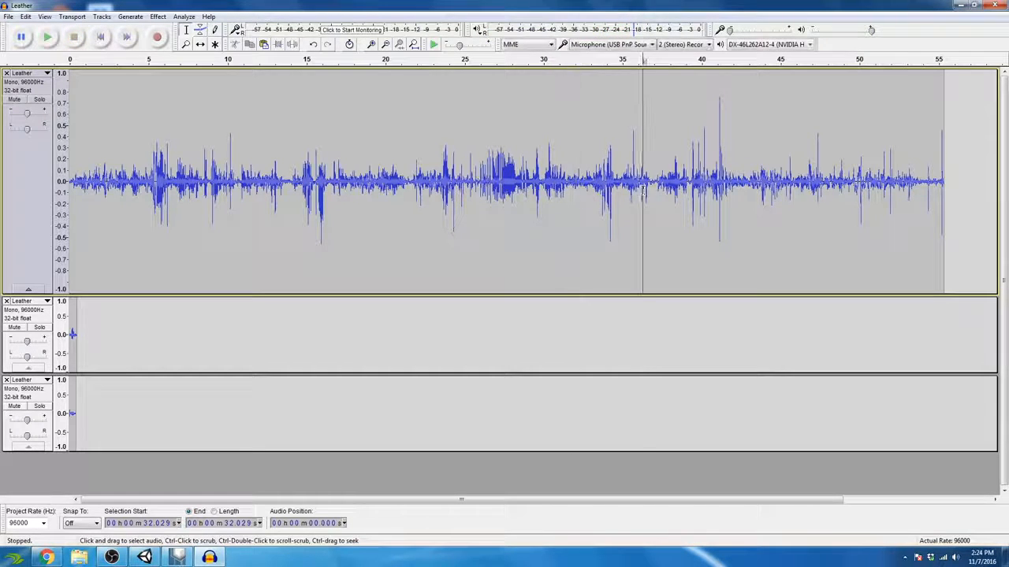
# Copy a section about 0.43 s long near 36.3 s of the Leather recording into a third clip track.
pyautogui.click(643, 191)
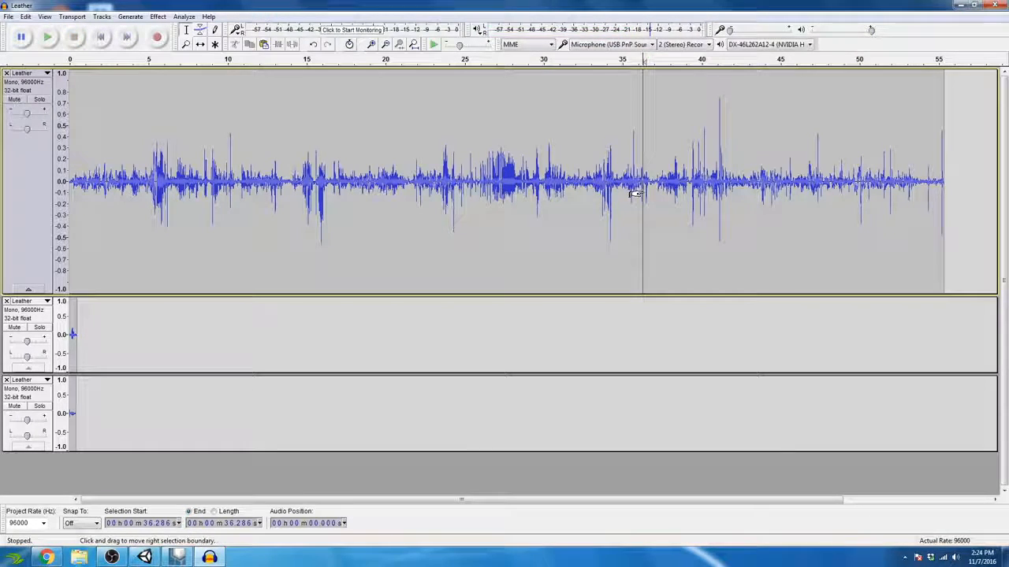
pyautogui.moveTo(643, 191); pyautogui.dragTo(647, 195)
pyautogui.hotkey('ctrl', 'c')
pyautogui.click(337, 465)
pyautogui.hotkey('ctrl', 'v')
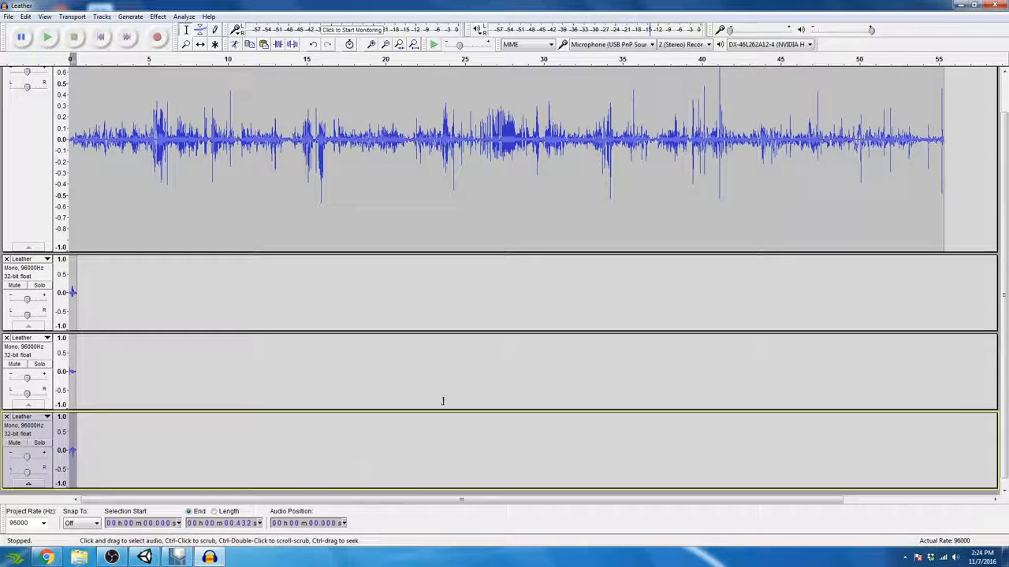
# Remove the original full-length Leather track and enlarge the first extracted clip's track for detailed editing.
pyautogui.scroll(1, 241, 293)
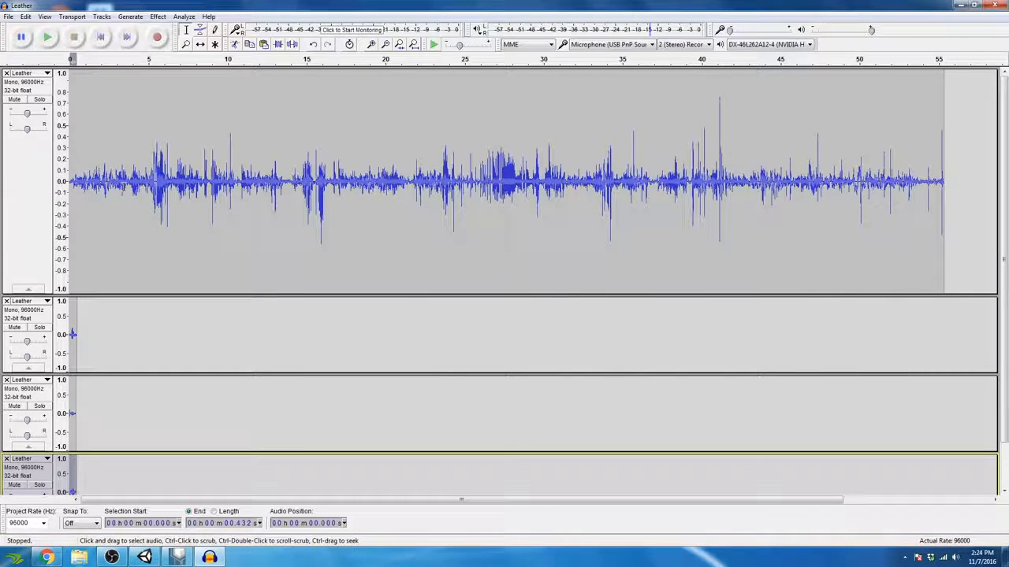
pyautogui.click(6, 74)
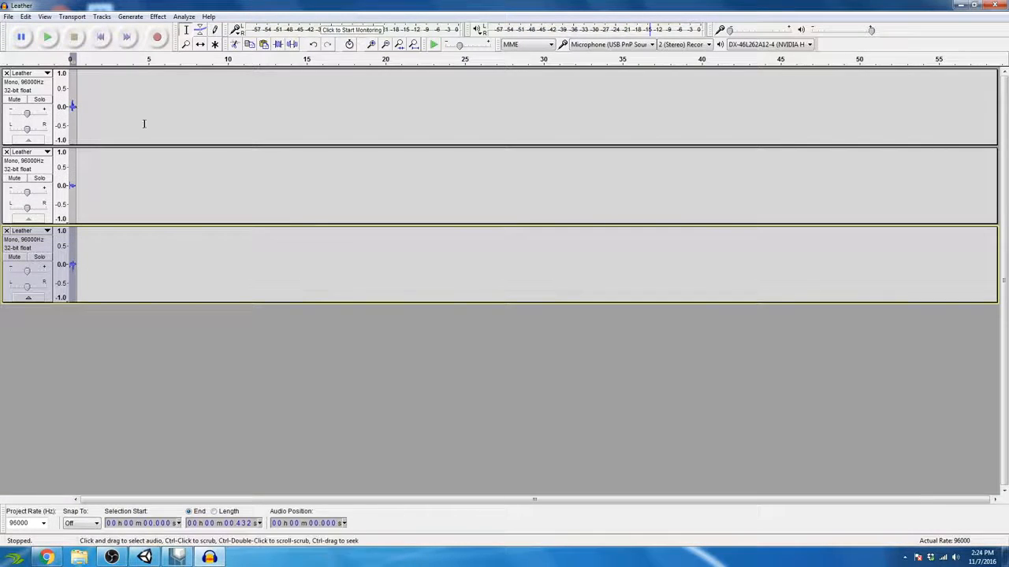
pyautogui.click(371, 44)
pyautogui.click(372, 44)
pyautogui.click(371, 44)
pyautogui.click(371, 44)
pyautogui.click(371, 44)
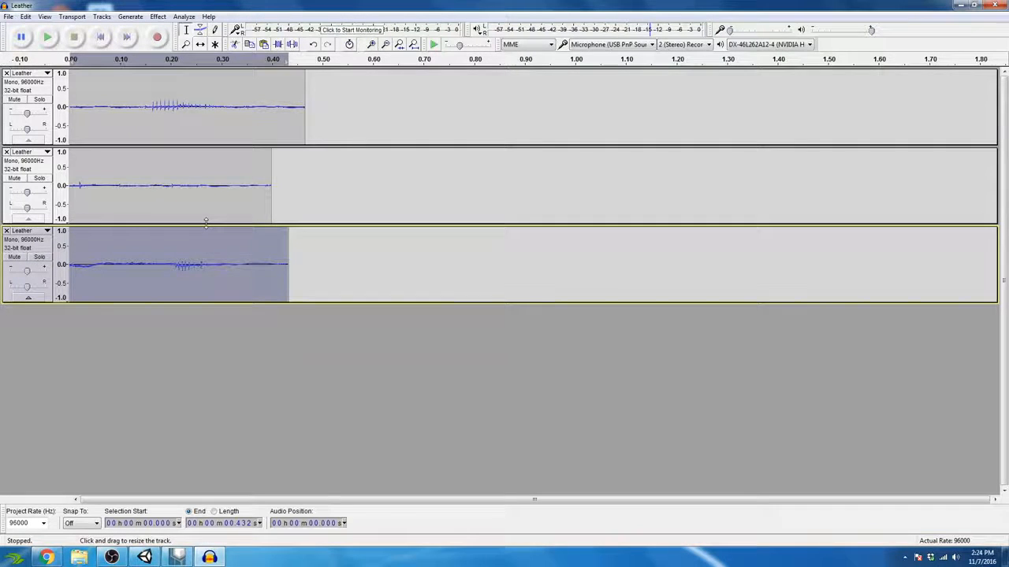
pyautogui.moveTo(206, 224); pyautogui.dragTo(206, 280)
pyautogui.moveTo(289, 146); pyautogui.dragTo(295, 211)
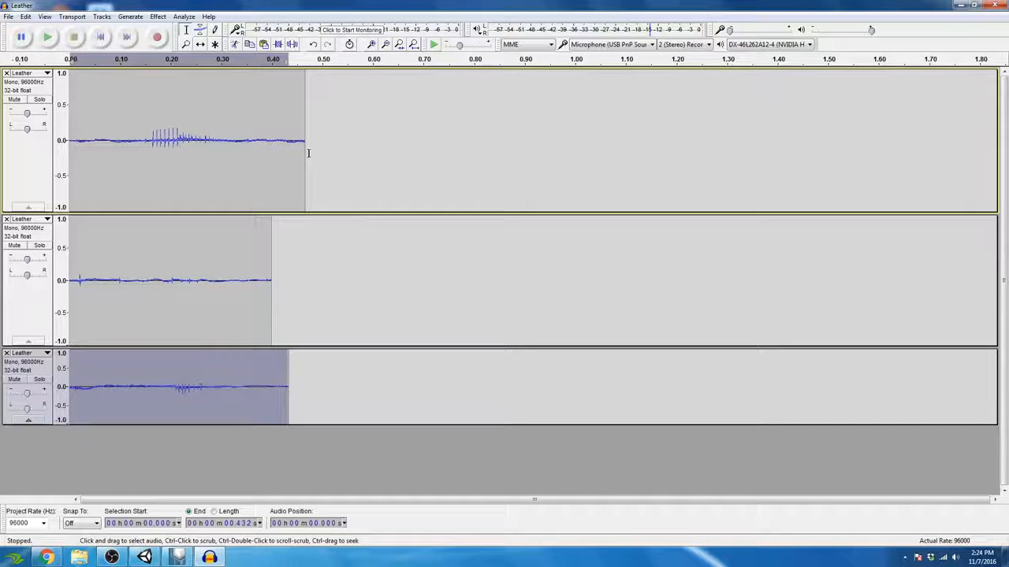
pyautogui.moveTo(308, 211); pyautogui.dragTo(272, 482)
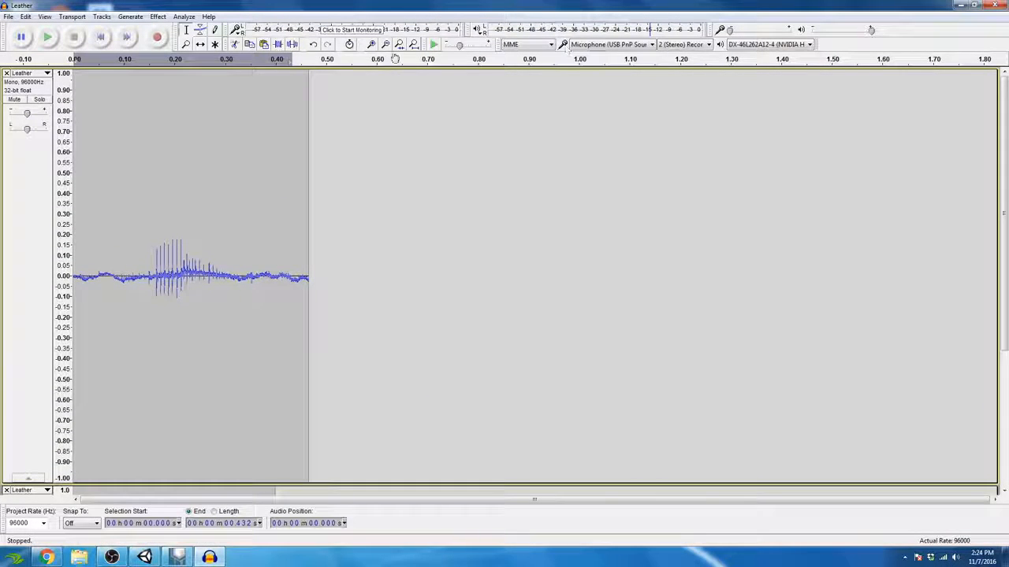
# Apply Fade Out to the end of the first clip, from about 0.391 s to 0.466 s.
pyautogui.click(371, 45)
pyautogui.click(371, 45)
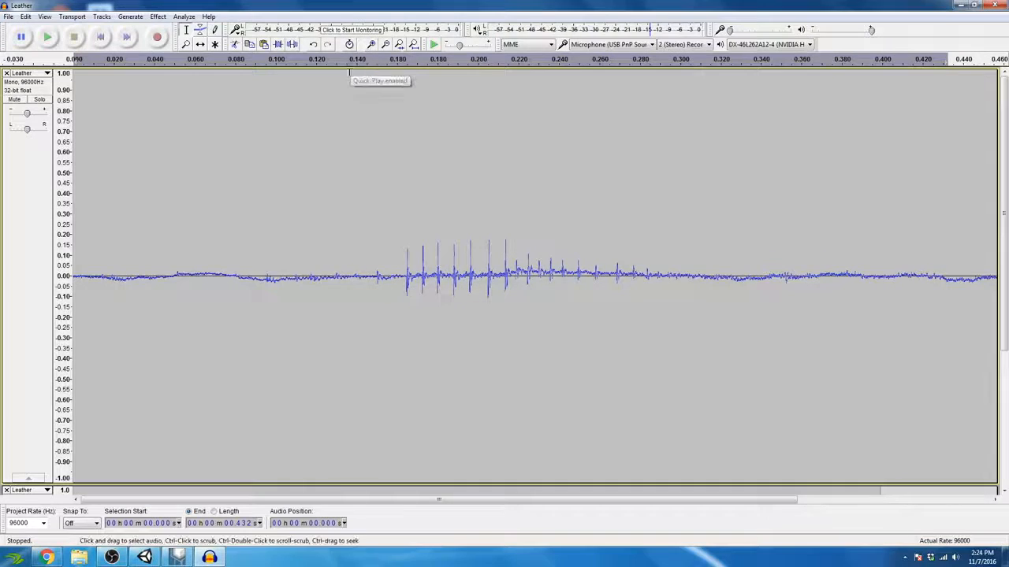
pyautogui.moveTo(428, 501); pyautogui.dragTo(754, 489)
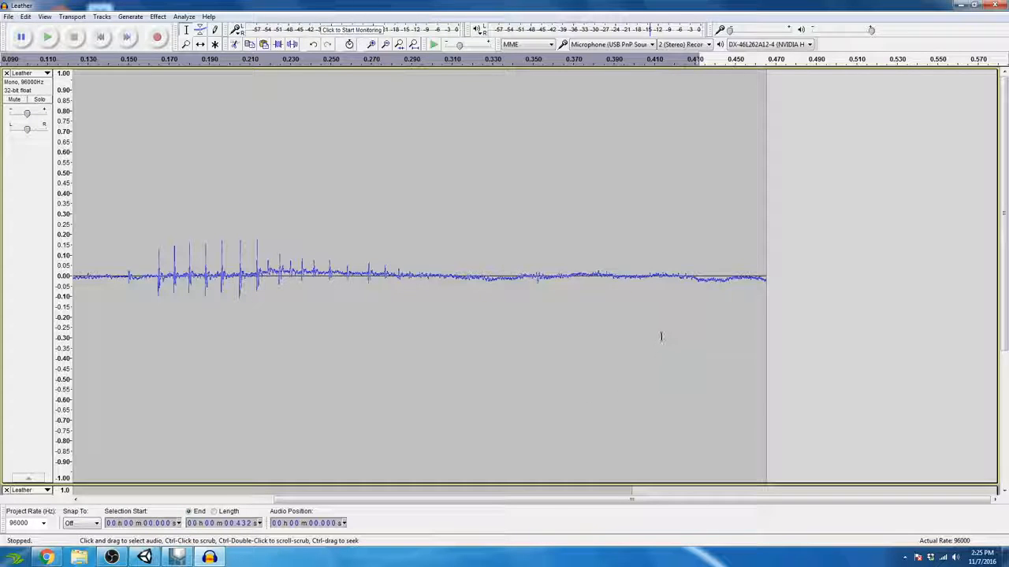
pyautogui.moveTo(769, 307); pyautogui.dragTo(782, 307)
pyautogui.click(770, 299)
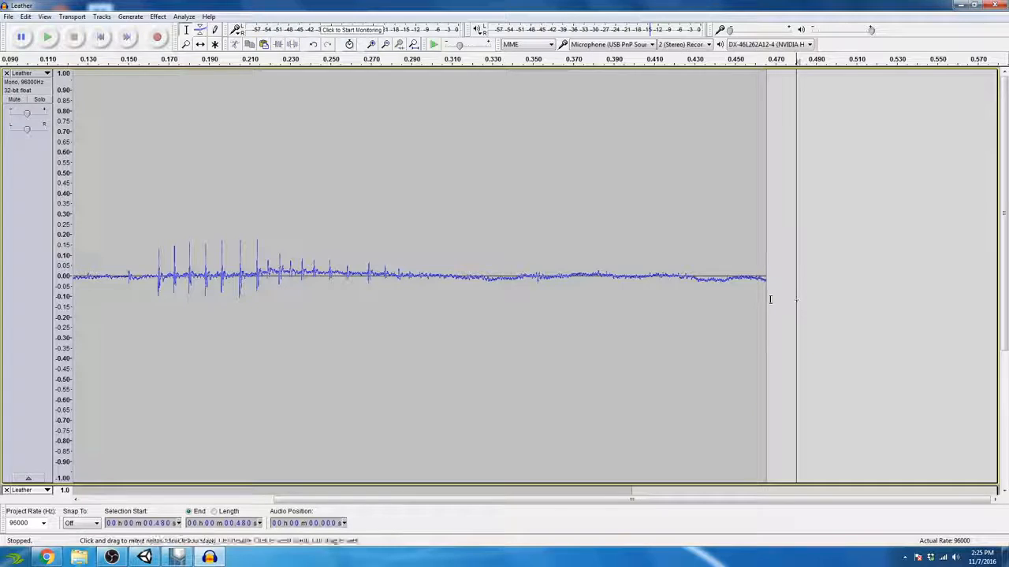
pyautogui.click(767, 292)
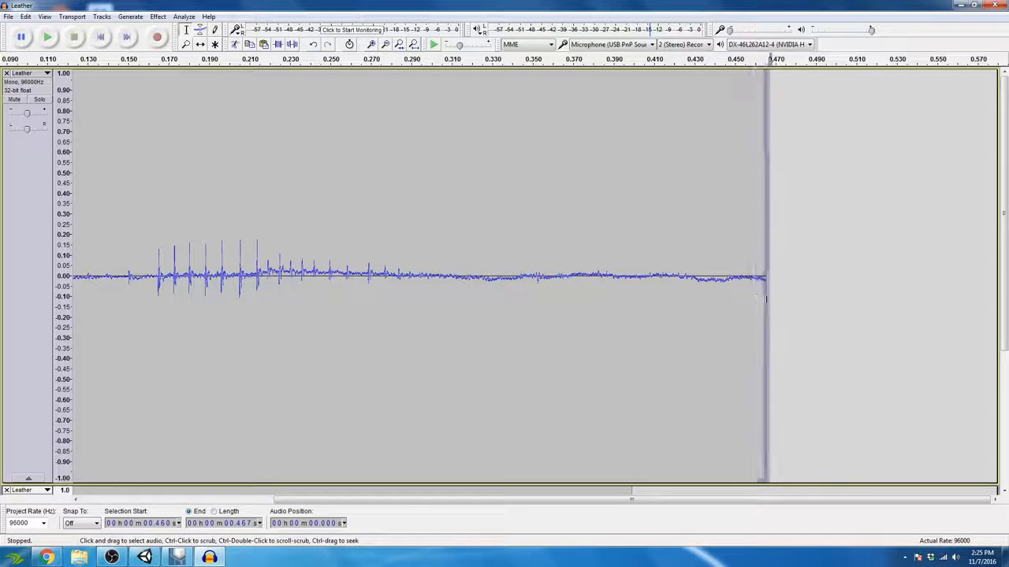
pyautogui.moveTo(766, 293); pyautogui.dragTo(619, 276)
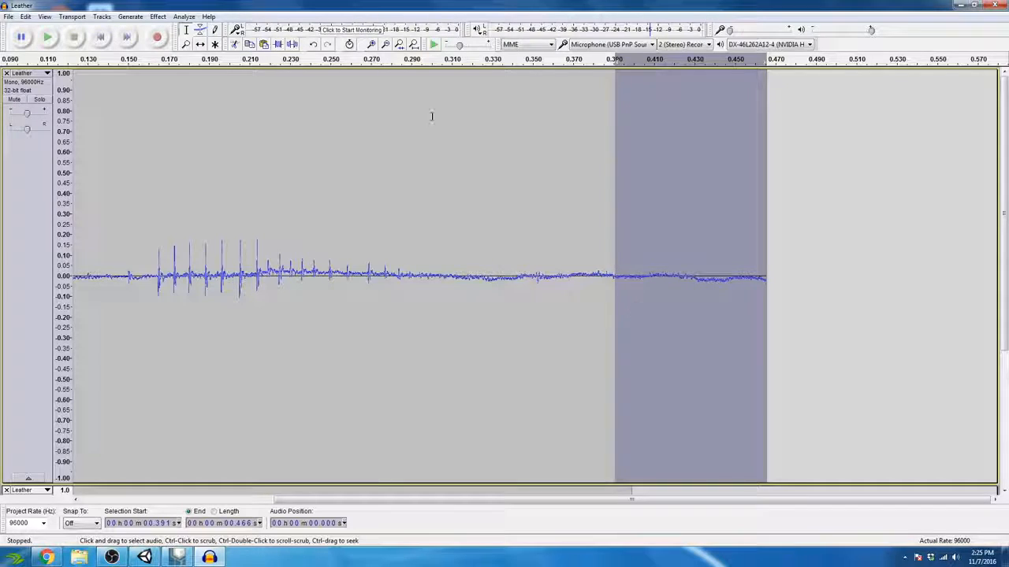
pyautogui.click(156, 17)
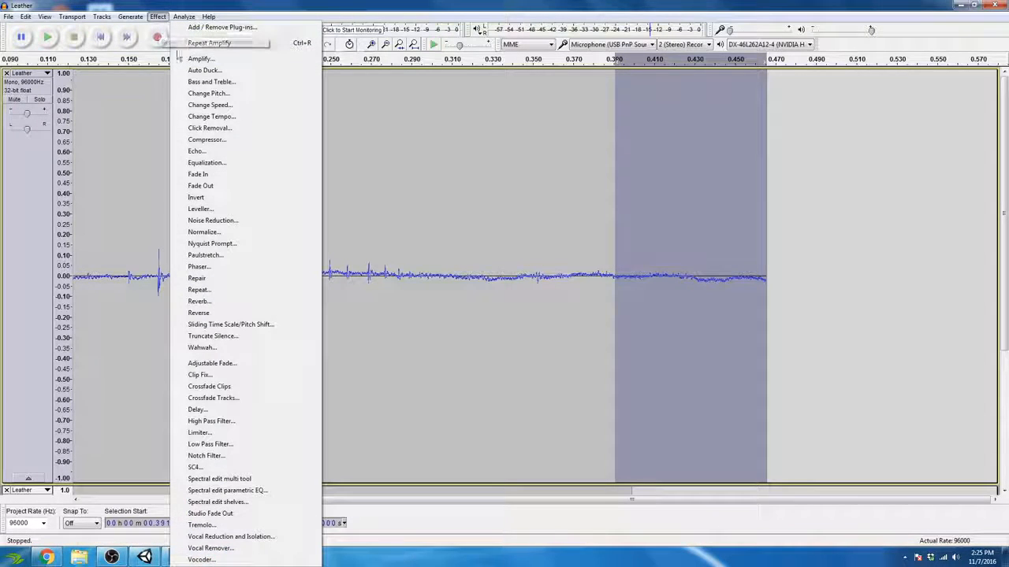
pyautogui.click(224, 186)
pyautogui.click(811, 276)
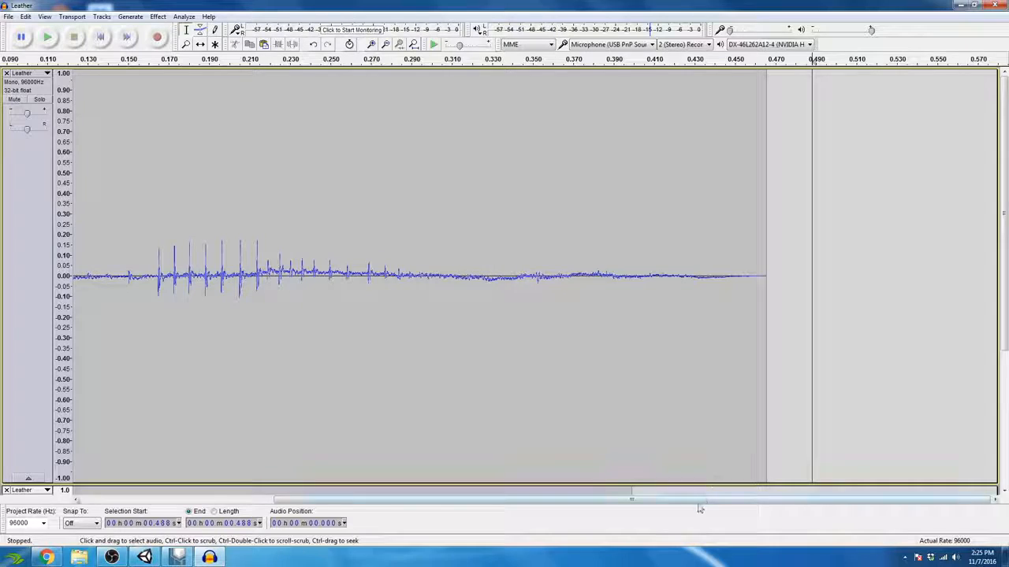
# Apply Fade In to the first clip's opening 0.007 s.
pyautogui.moveTo(704, 502); pyautogui.dragTo(260, 461)
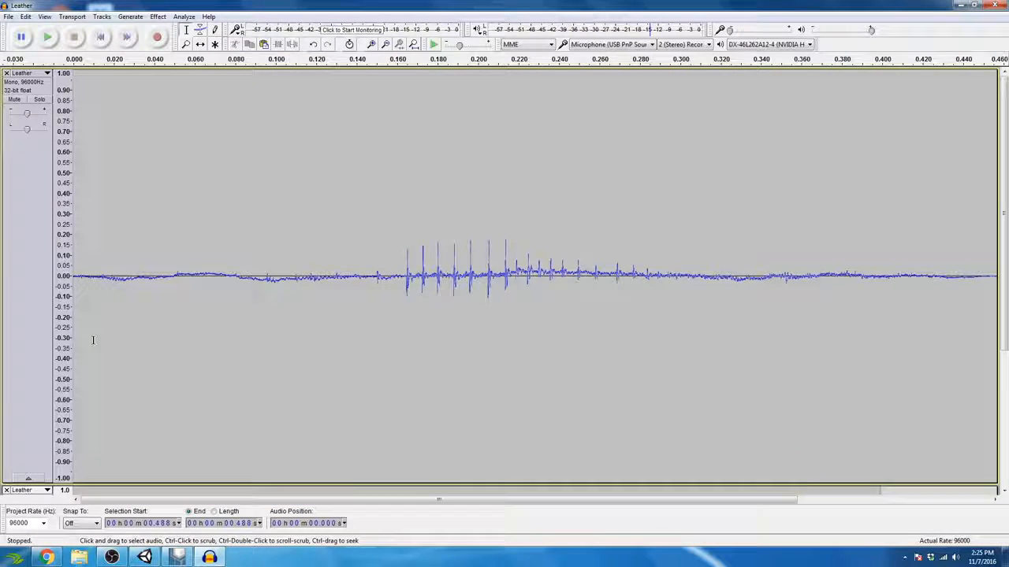
pyautogui.click(86, 278)
pyautogui.moveTo(86, 278); pyautogui.dragTo(72, 278)
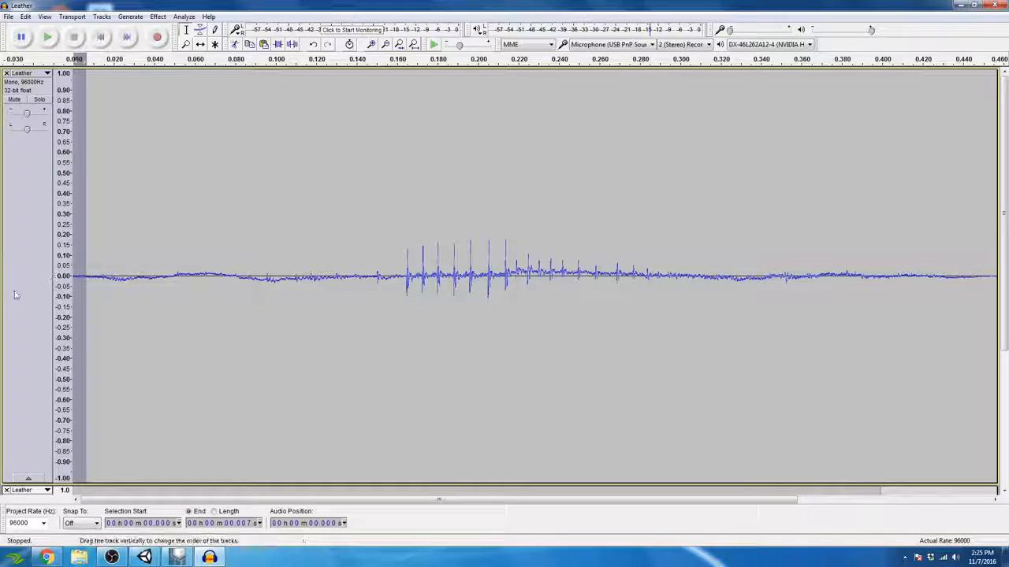
pyautogui.click(160, 18)
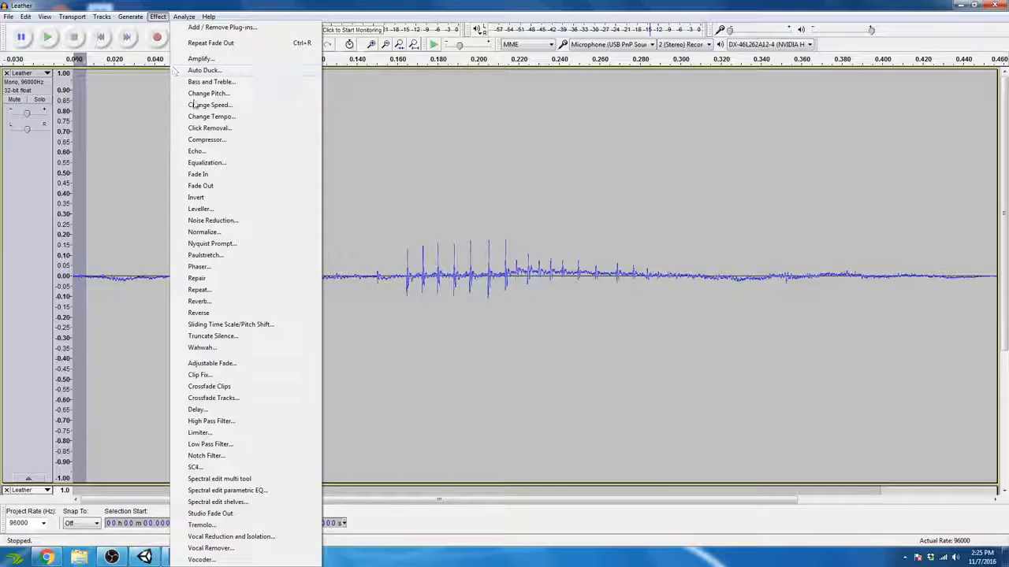
pyautogui.click(224, 174)
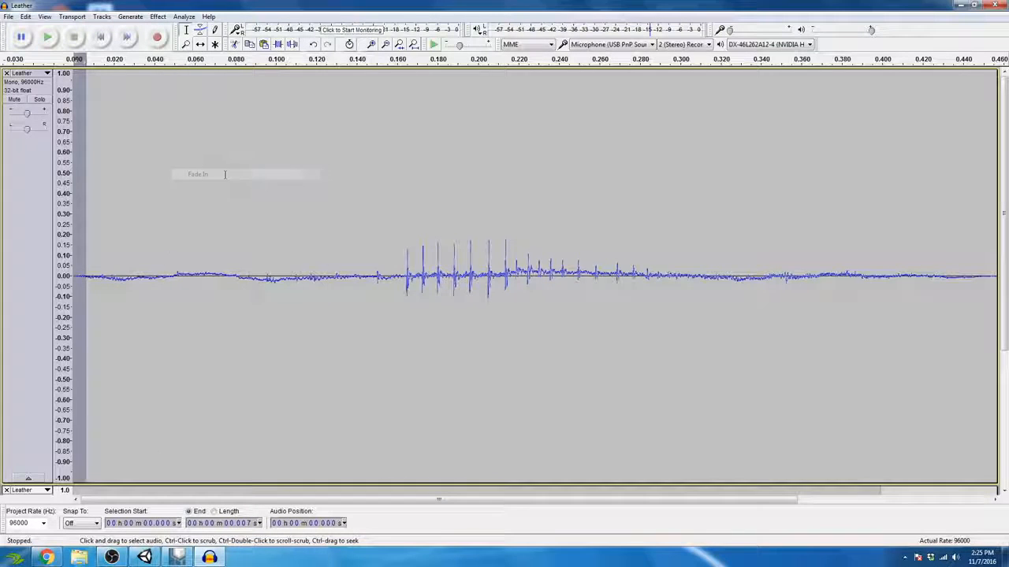
pyautogui.click(77, 285)
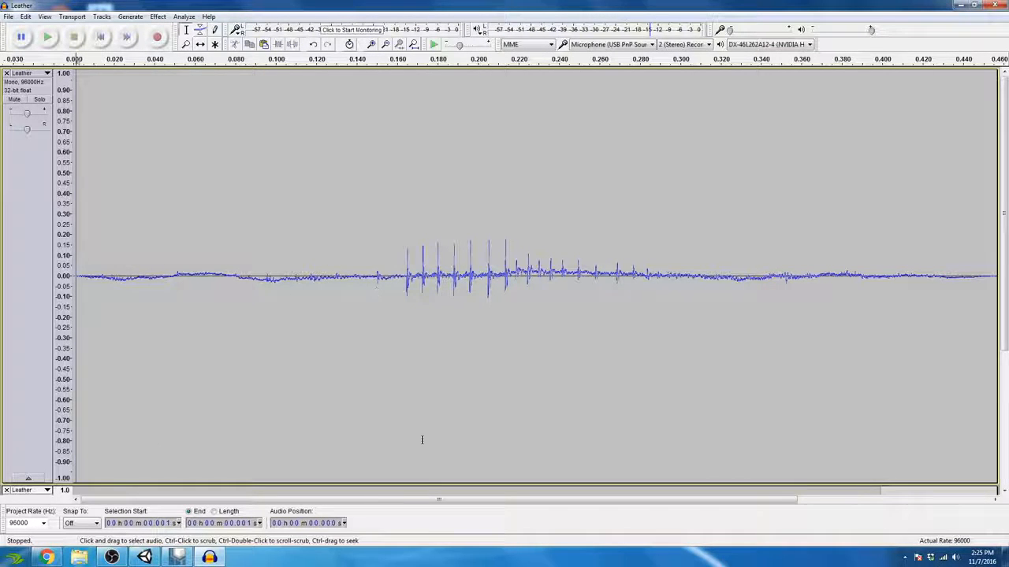
# Shrink the first clip's track and apply Fade In to the second clip's opening 0.007 s.
pyautogui.moveTo(432, 482); pyautogui.dragTo(450, 207)
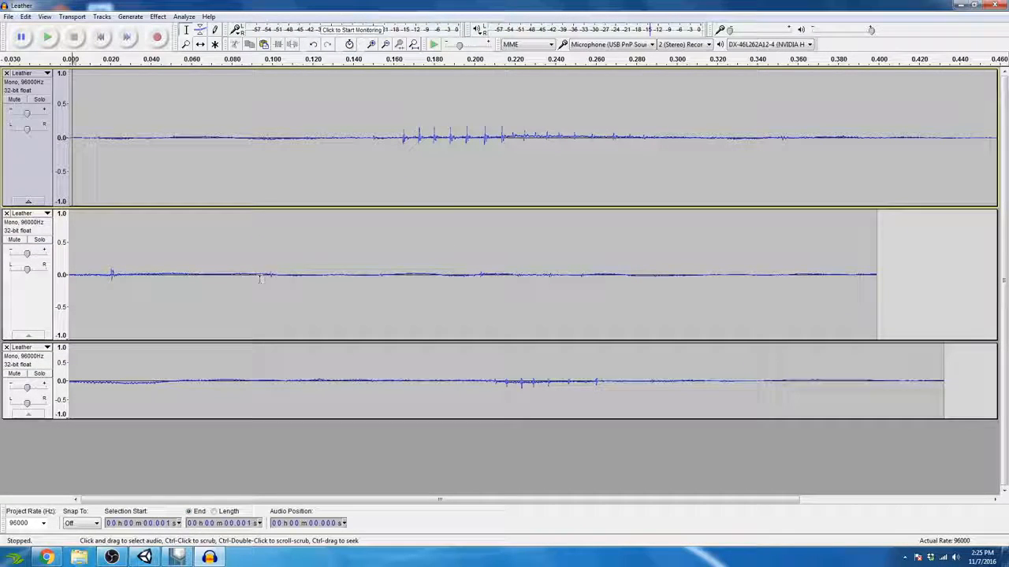
pyautogui.moveTo(72, 276); pyautogui.dragTo(83, 276)
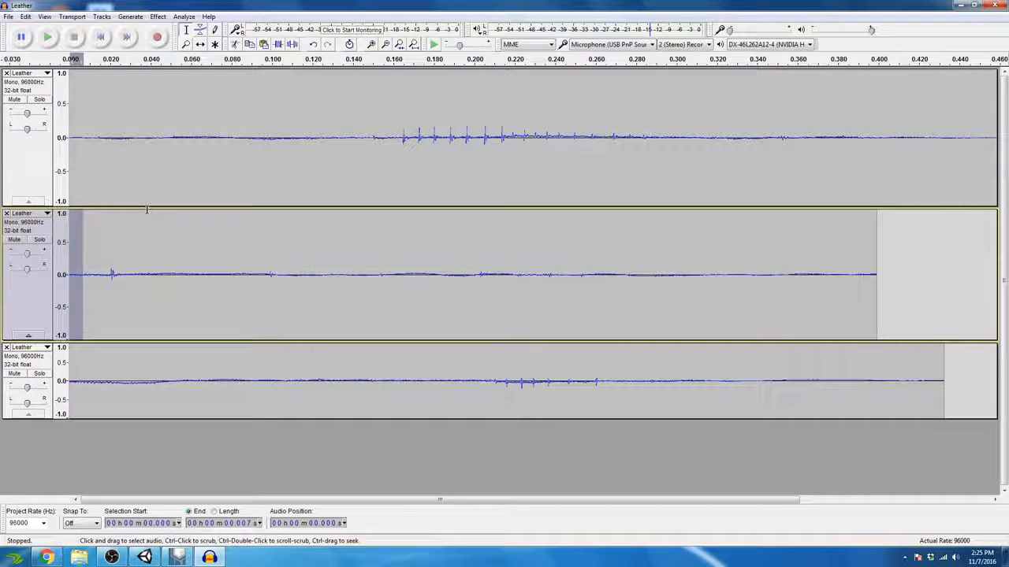
pyautogui.click(158, 17)
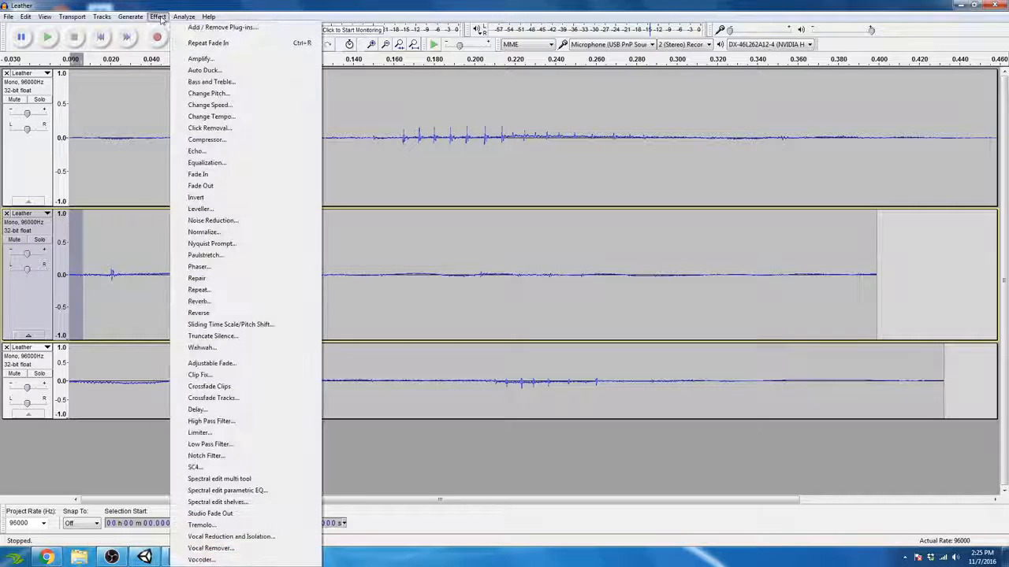
pyautogui.click(198, 174)
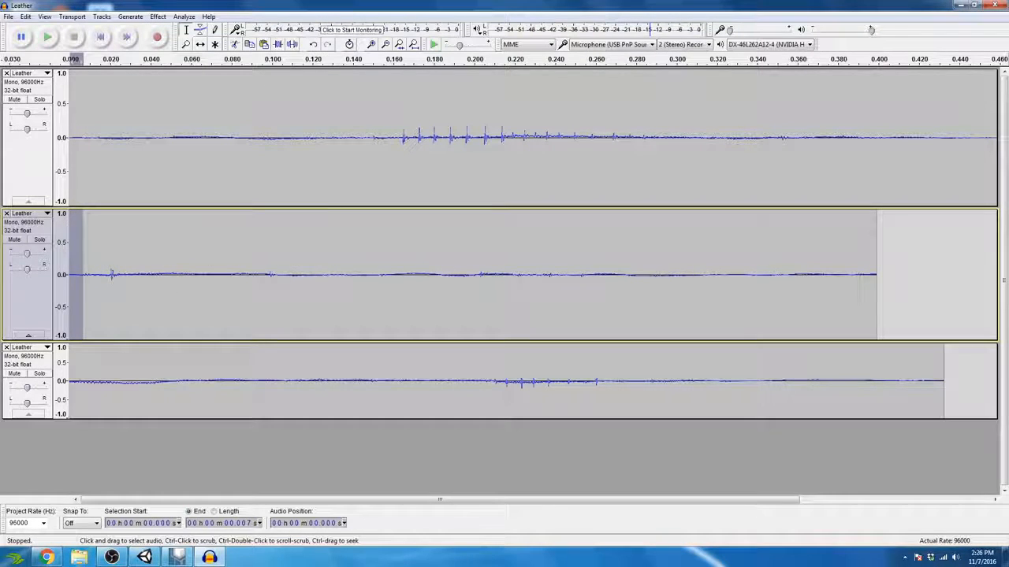
# Apply Fade In to the third clip's opening 0.010 s.
pyautogui.moveTo(73, 383); pyautogui.dragTo(87, 383)
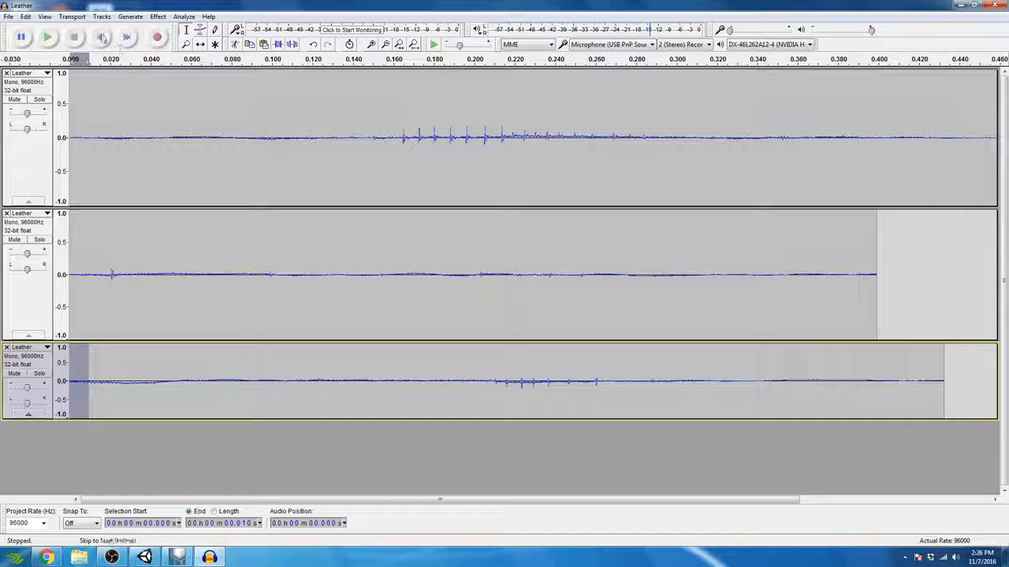
pyautogui.click(158, 17)
pyautogui.click(235, 174)
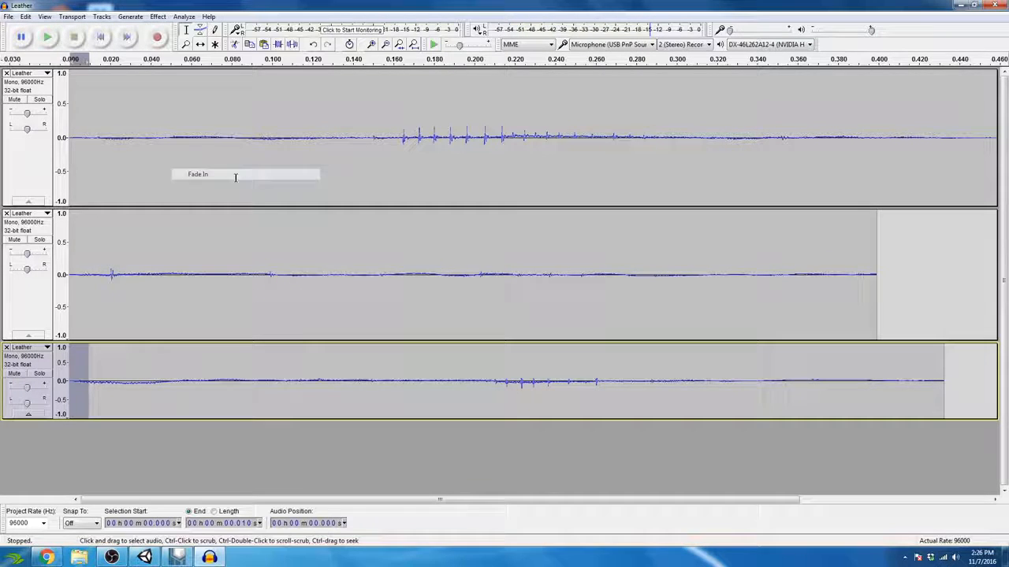
# Apply Fade Out to the end of the second clip, from about 0.355 s to 0.399 s.
pyautogui.moveTo(877, 273); pyautogui.dragTo(788, 272)
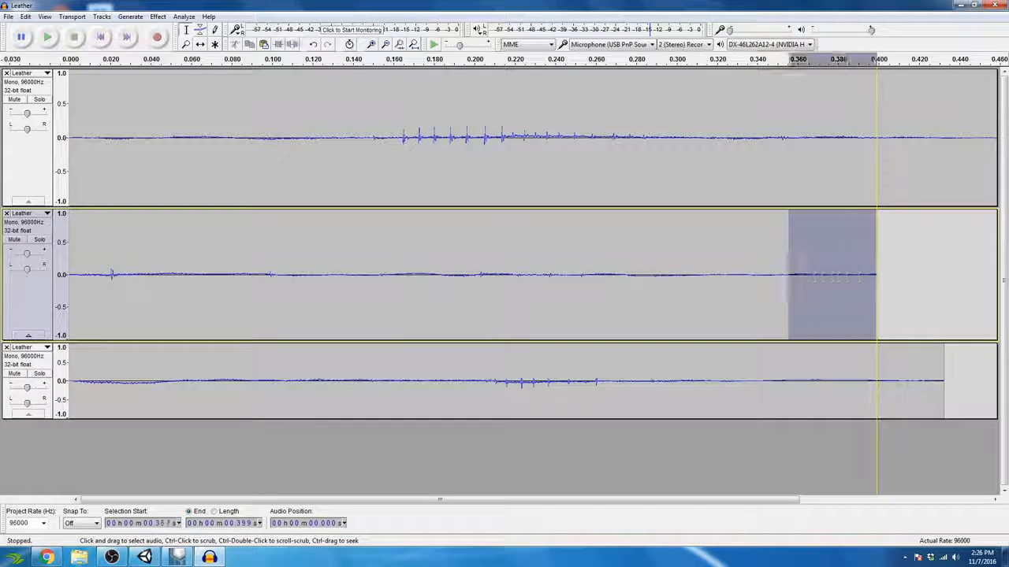
pyautogui.click(157, 16)
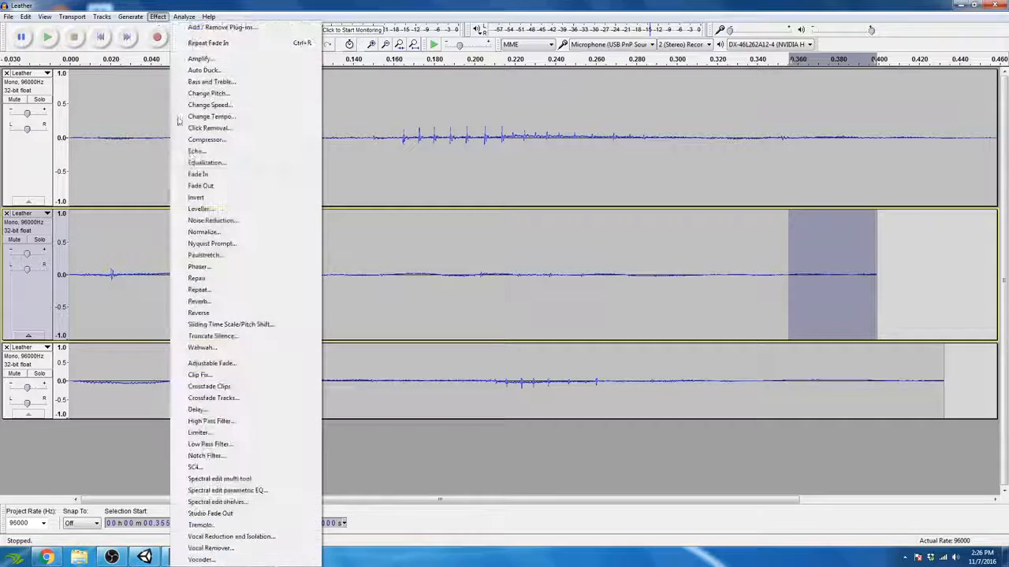
pyautogui.click(231, 197)
# Apply Fade Out to the end of the third clip, from about 0.397 s to 0.432 s.
pyautogui.moveTo(944, 373); pyautogui.dragTo(872, 366)
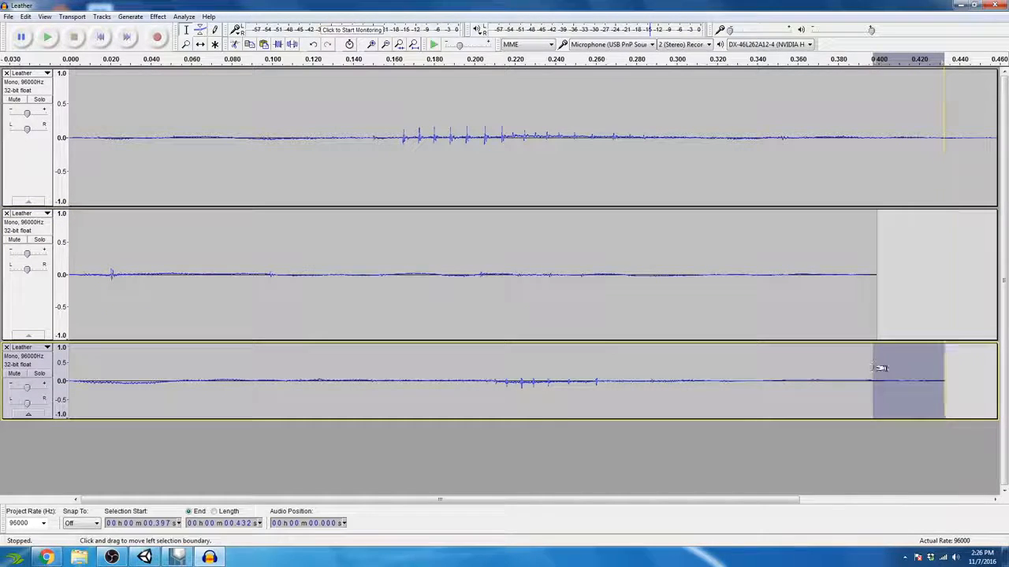
pyautogui.click(158, 17)
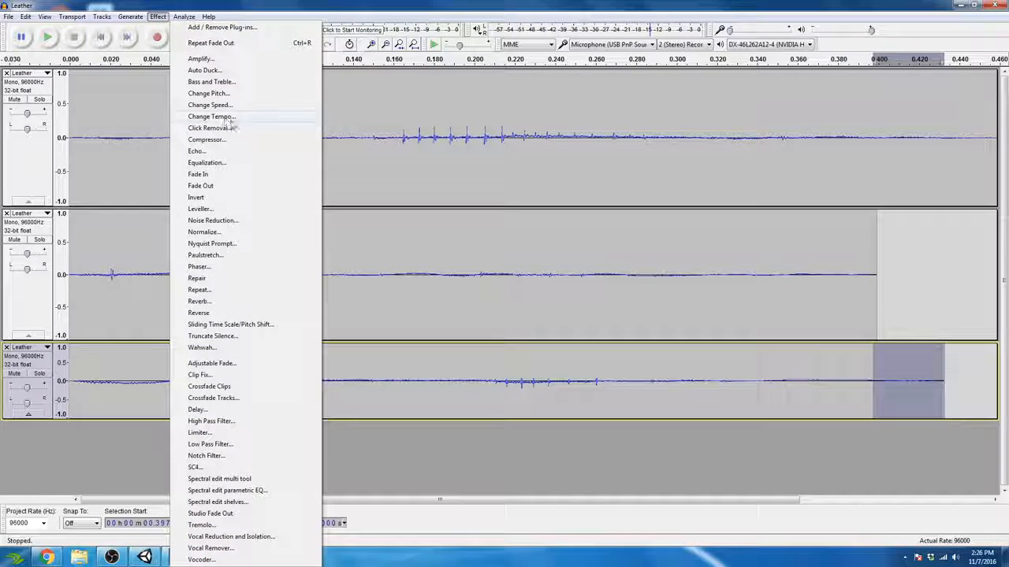
pyautogui.click(237, 186)
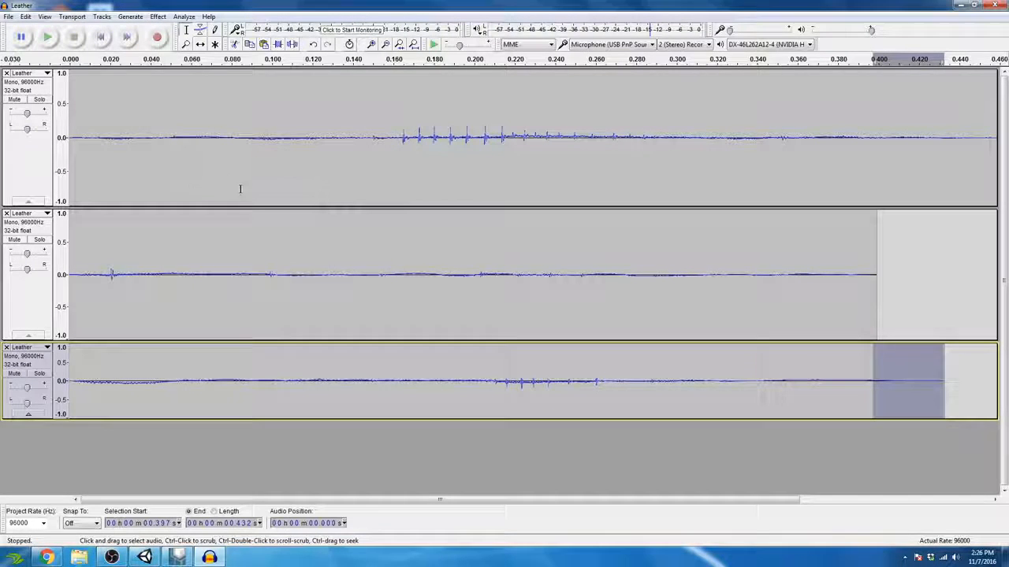
pyautogui.click(661, 241)
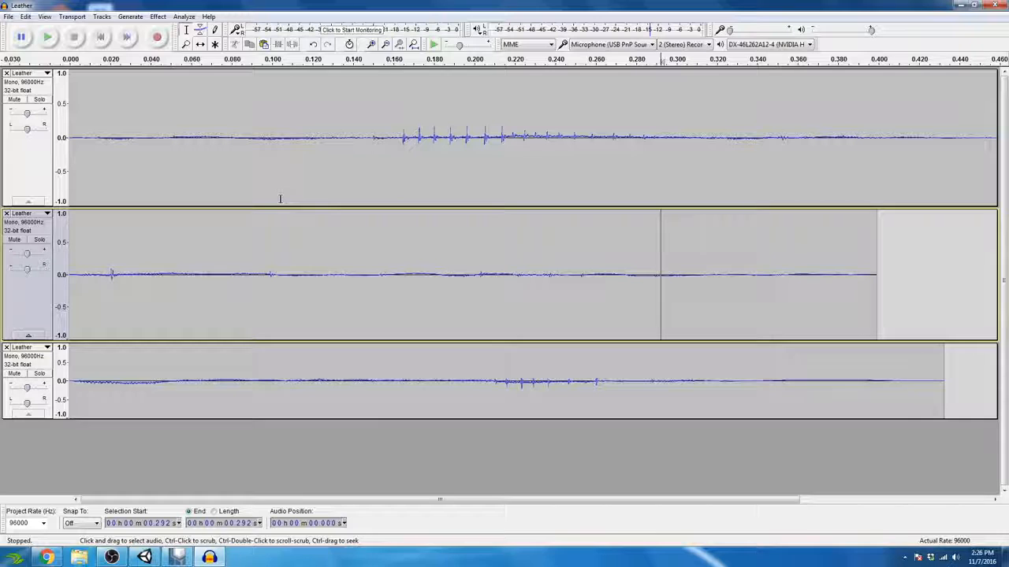
# Solo the first clip and play it back from the start to check its edges.
pyautogui.click(384, 45)
pyautogui.click(385, 45)
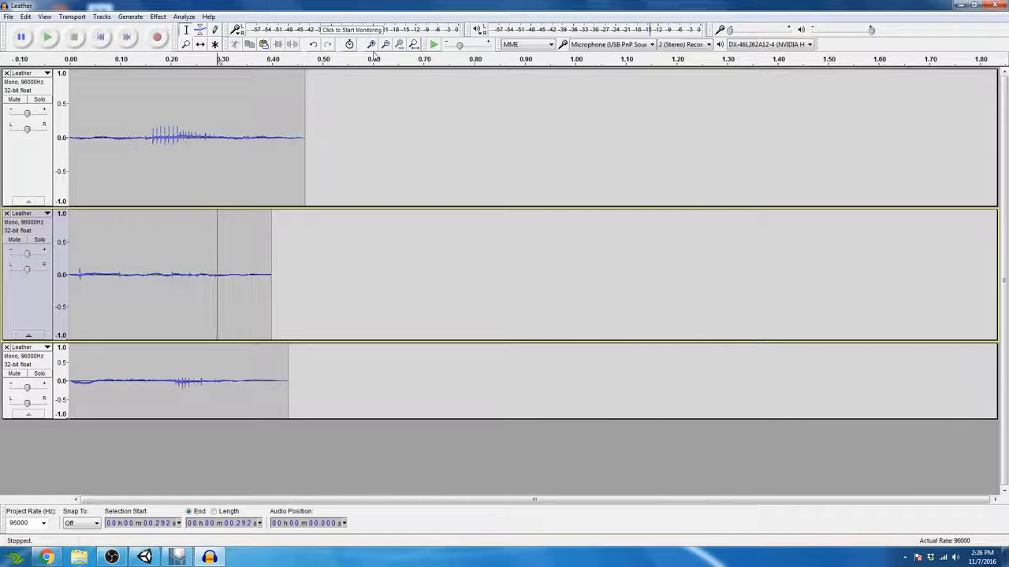
pyautogui.click(40, 99)
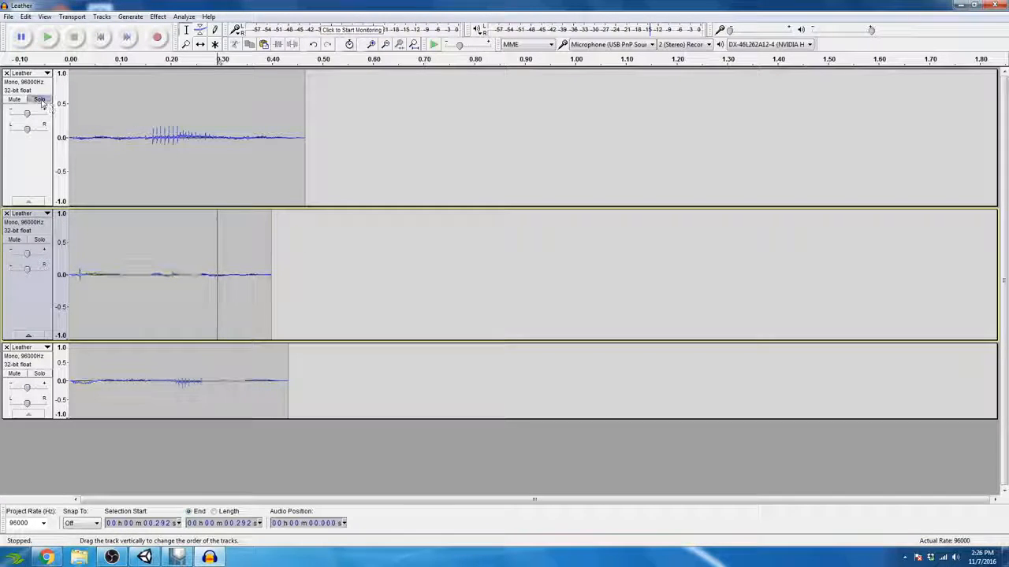
pyautogui.click(48, 37)
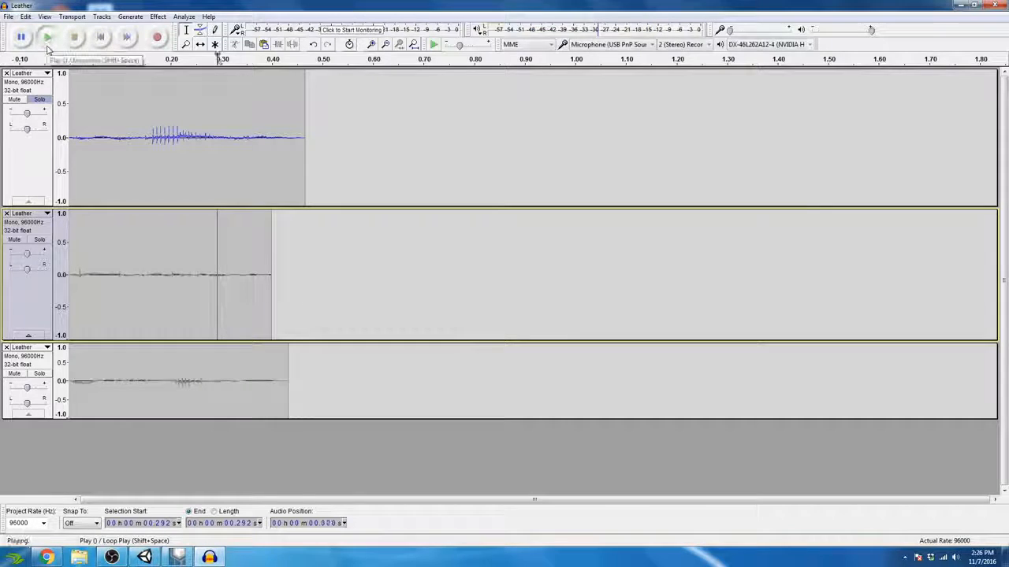
pyautogui.click(103, 39)
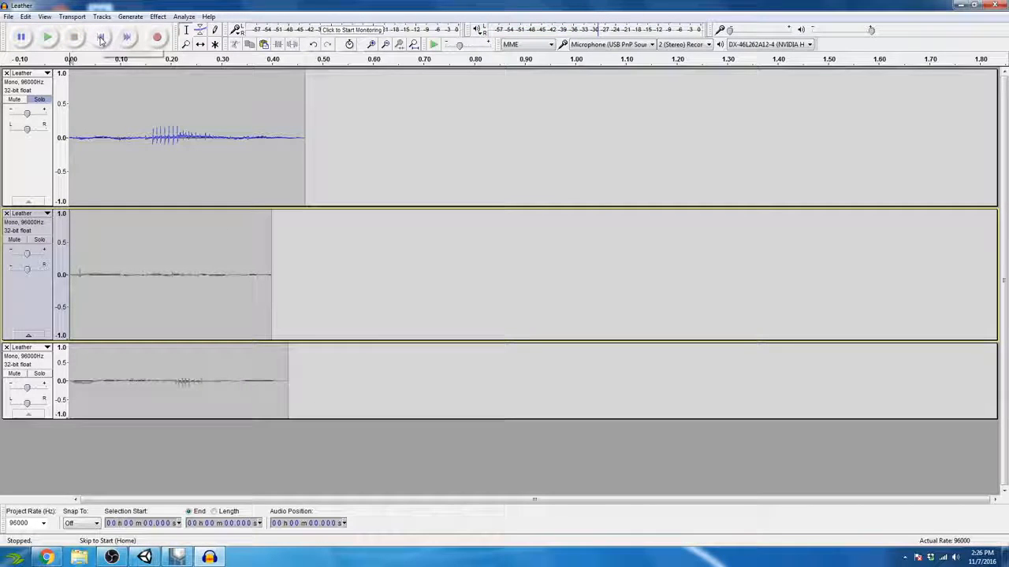
pyautogui.click(49, 39)
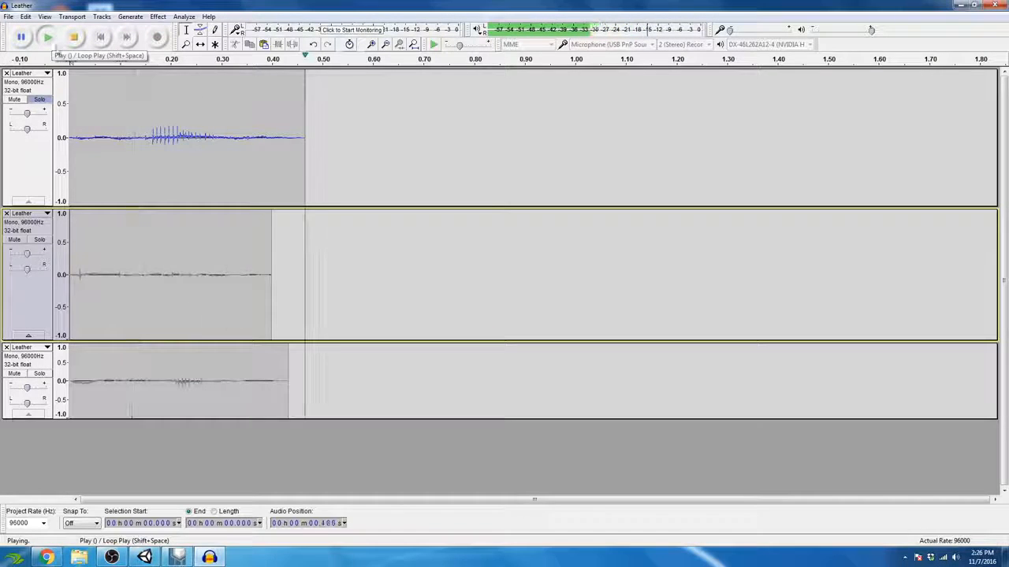
# Play the second and third clips one at a time in solo, ending with solo off on all tracks.
pyautogui.click(39, 99)
pyautogui.click(40, 239)
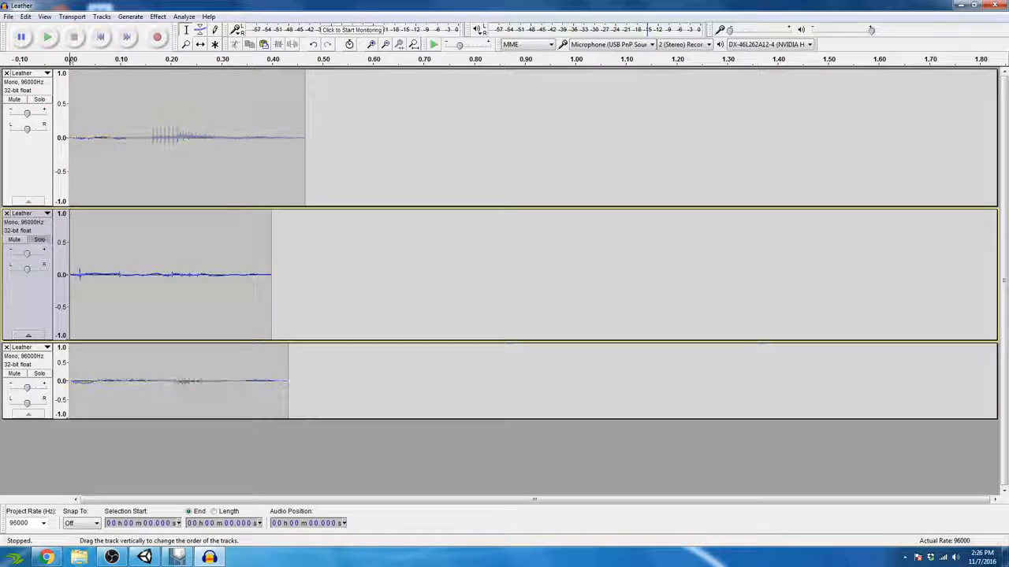
pyautogui.click(48, 37)
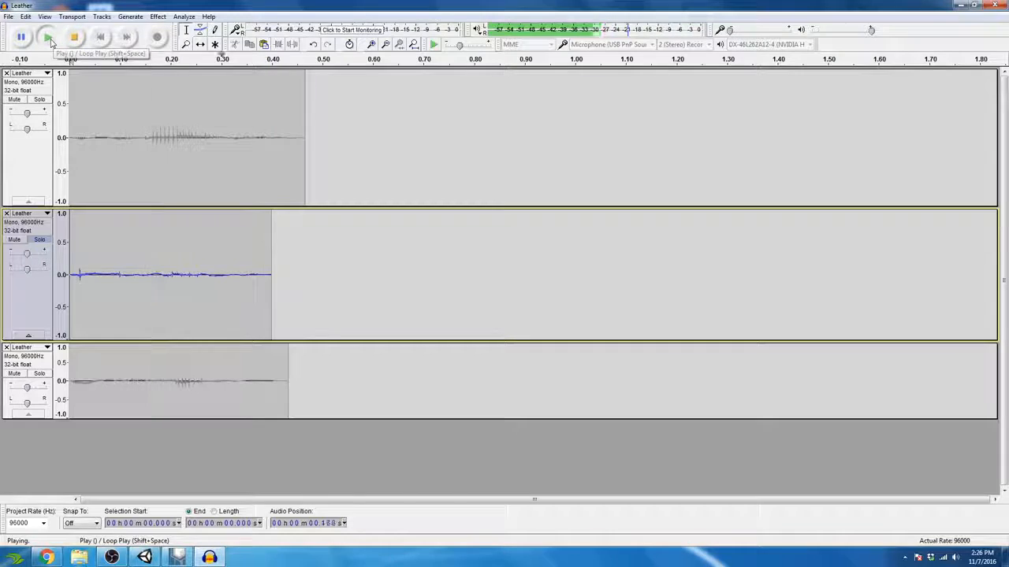
pyautogui.click(39, 239)
pyautogui.click(39, 372)
pyautogui.click(47, 37)
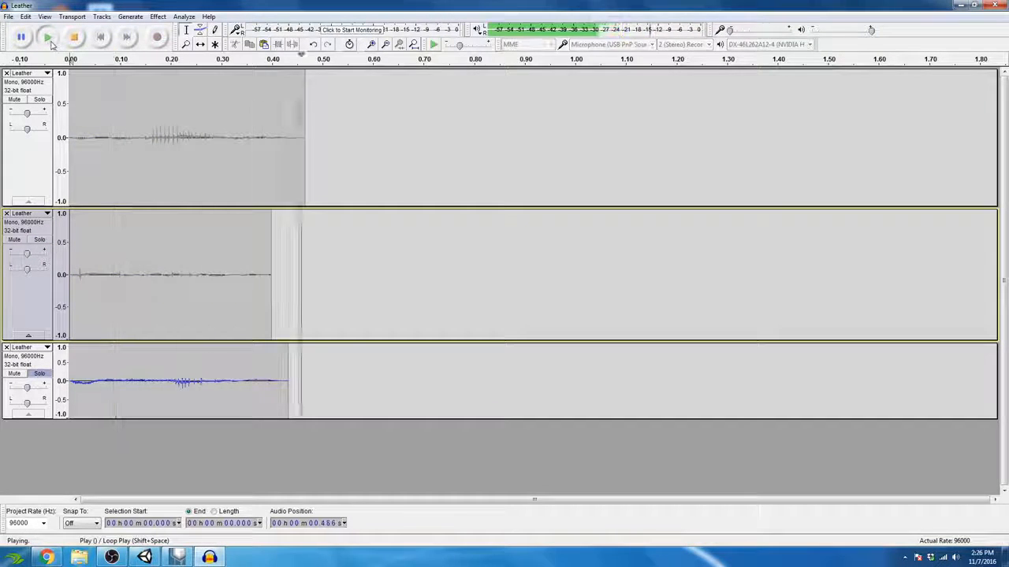
pyautogui.click(40, 372)
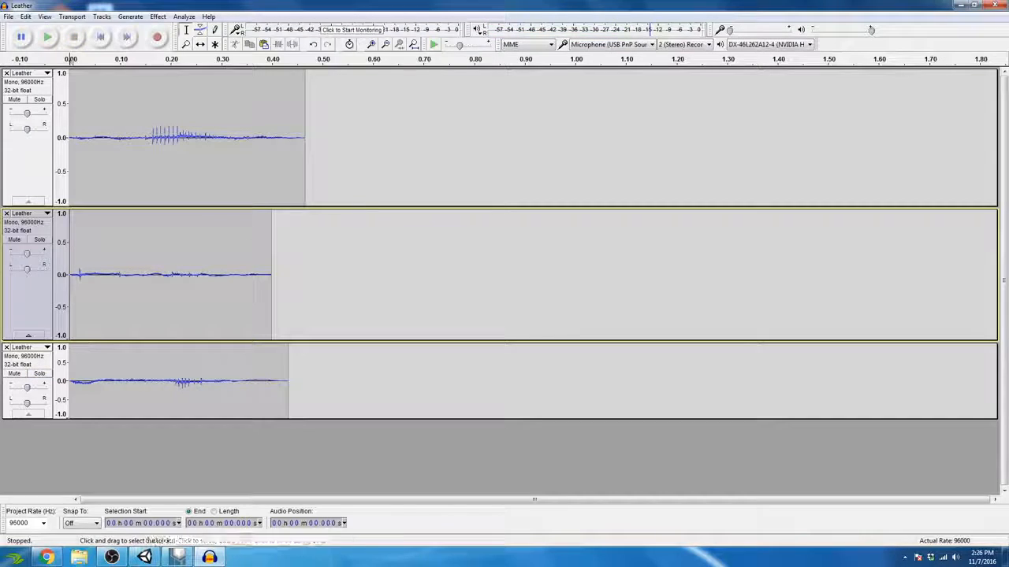
# Export the tracks as separate 16-bit PCM WAV files to the Desktop, numbered after the file name prefix Leather.
pyautogui.click(8, 17)
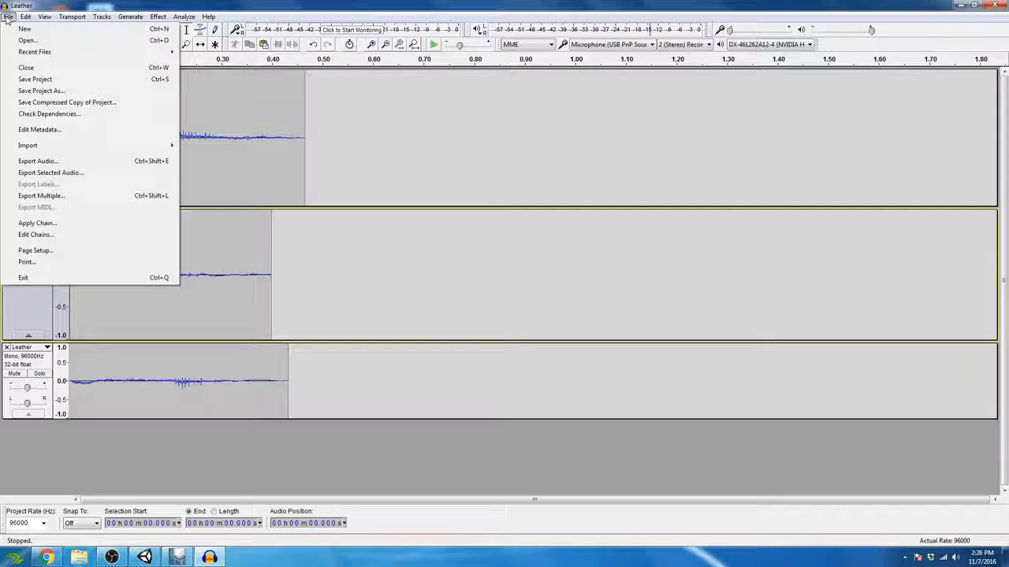
pyautogui.click(58, 197)
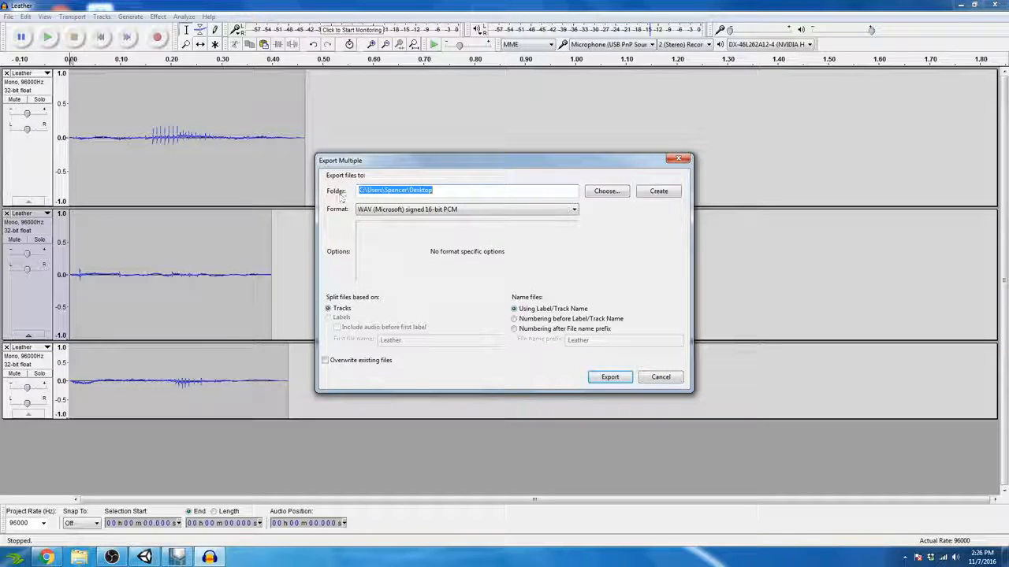
pyautogui.click(606, 191)
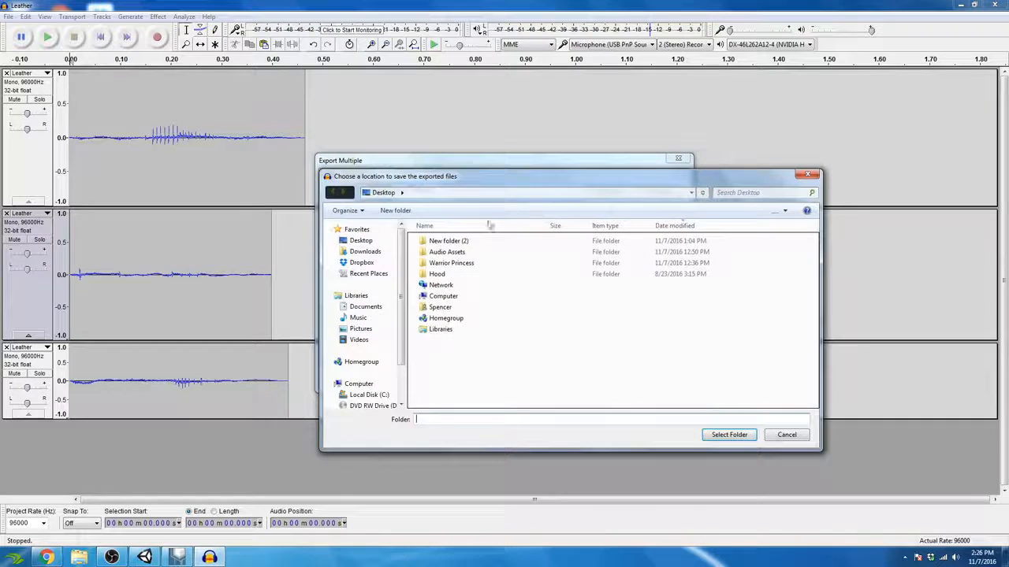
pyautogui.click(361, 240)
pyautogui.click(743, 435)
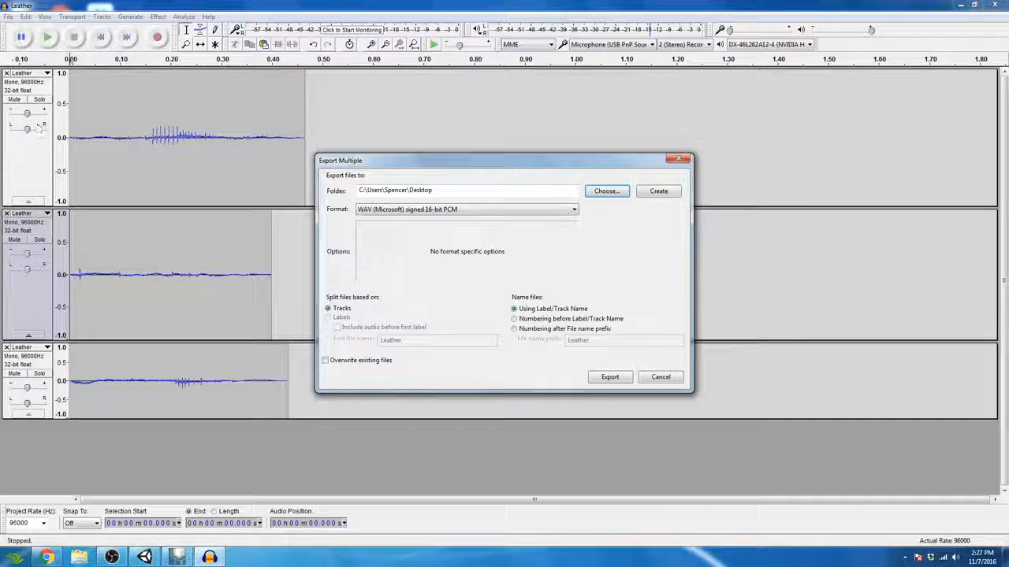
pyautogui.click(514, 329)
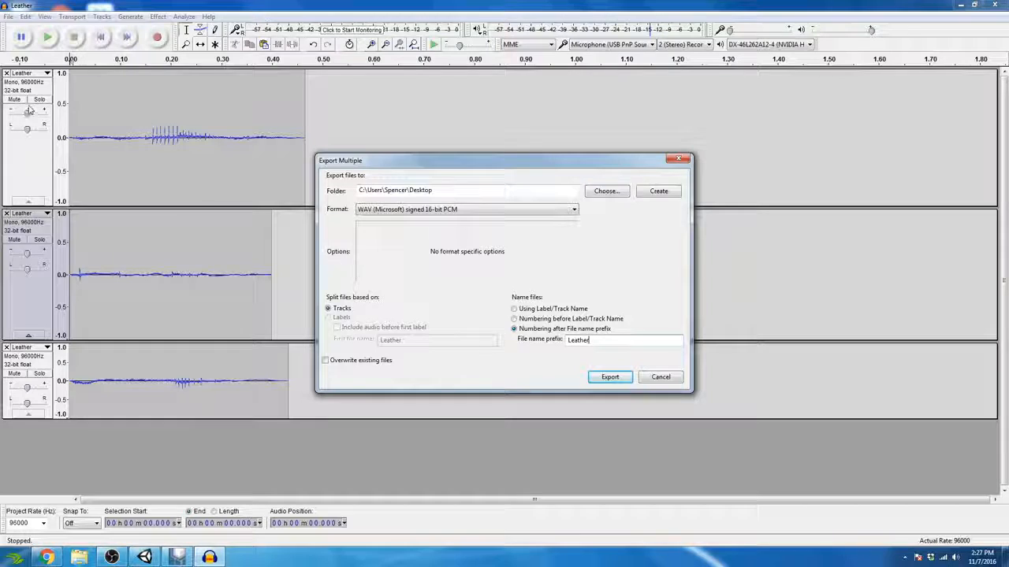
pyautogui.click(613, 378)
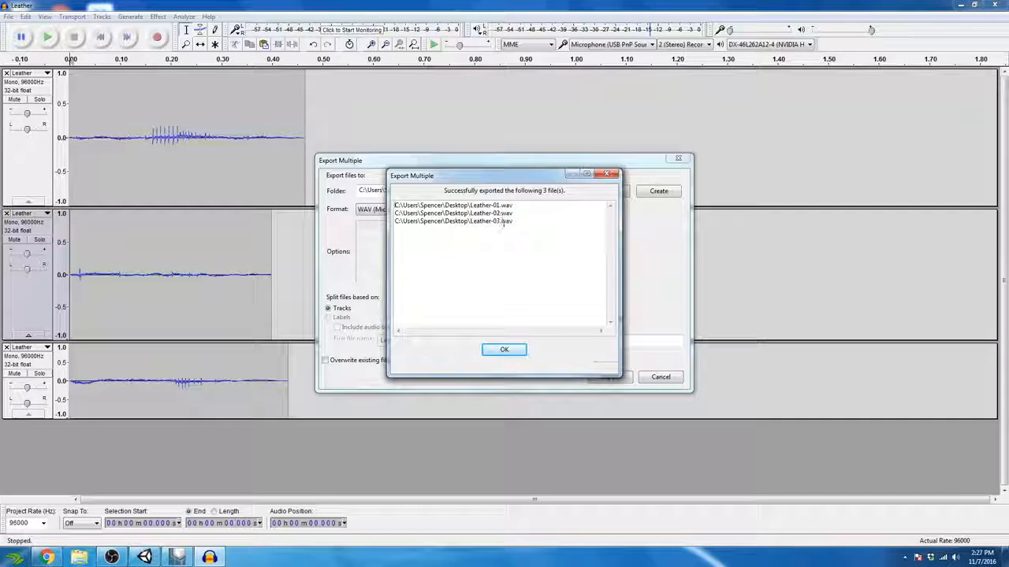
pyautogui.click(513, 347)
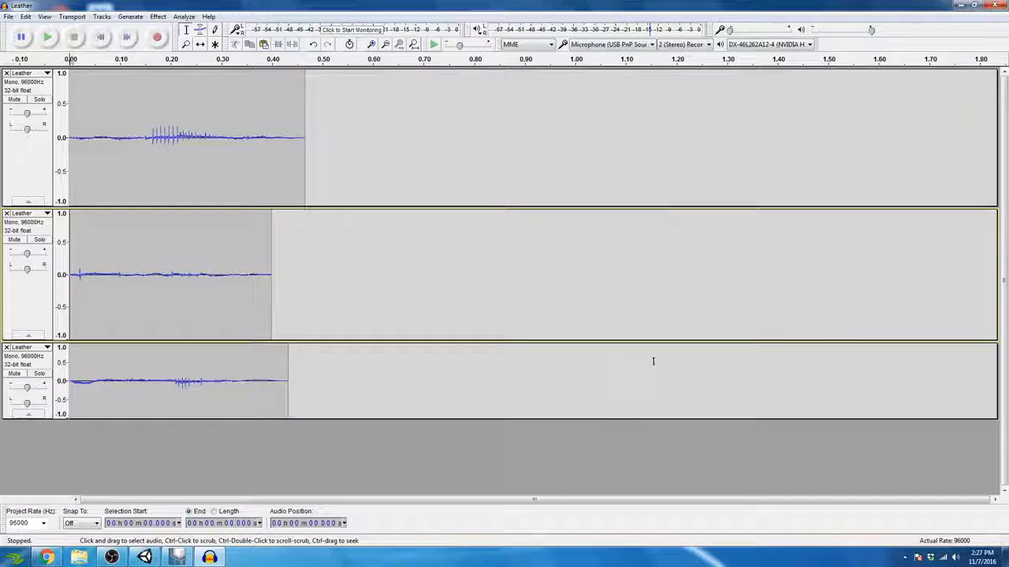
# Move the three exported Leather WAV files to a free area of the desktop and open the Audio Assets > Foley > Leather folder.
pyautogui.click(961, 6)
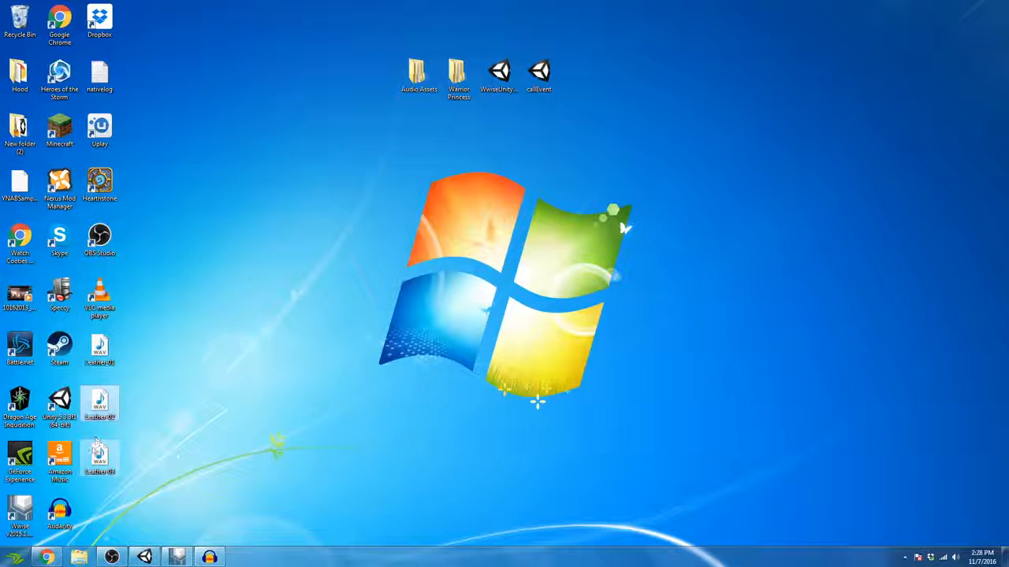
pyautogui.moveTo(164, 465); pyautogui.dragTo(297, 132)
pyautogui.doubleClick(417, 72)
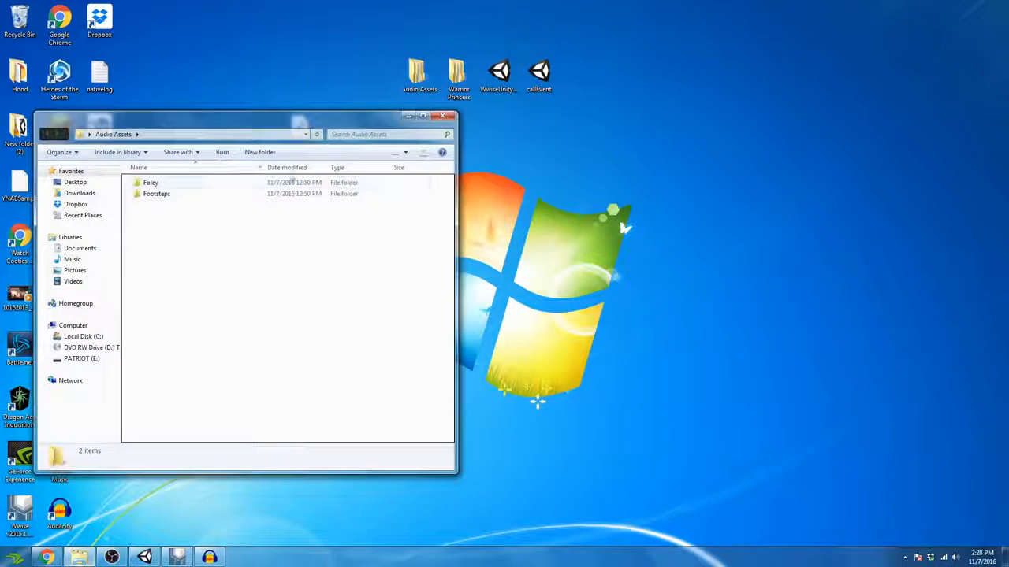
pyautogui.doubleClick(150, 182)
pyautogui.moveTo(198, 128); pyautogui.dragTo(534, 137)
pyautogui.doubleClick(491, 204)
# Create a folder named Edited inside the Leather folder and move the three exported WAV files into it.
pyautogui.rightClick(487, 222)
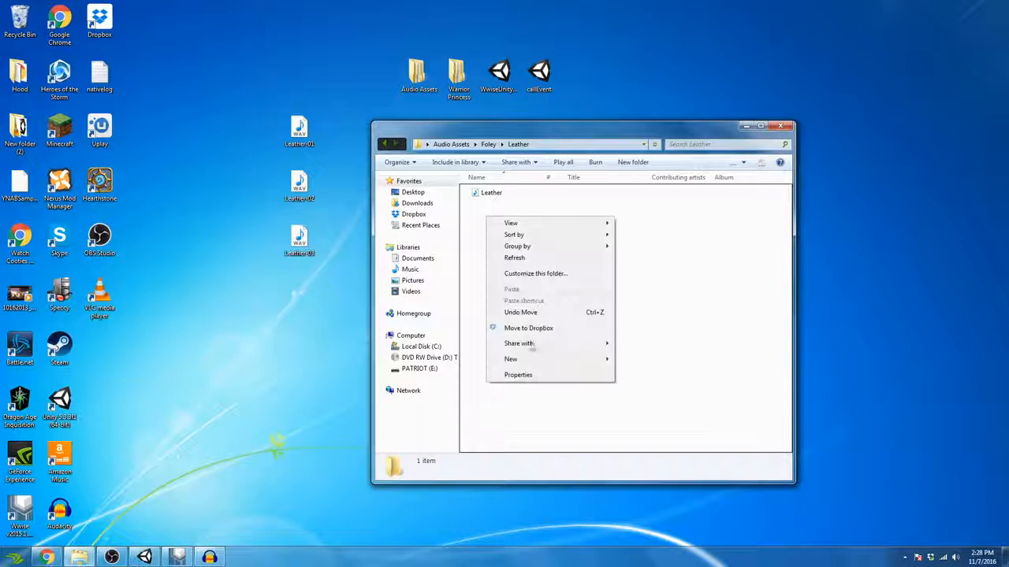
pyautogui.moveTo(544, 364)
pyautogui.click(636, 360)
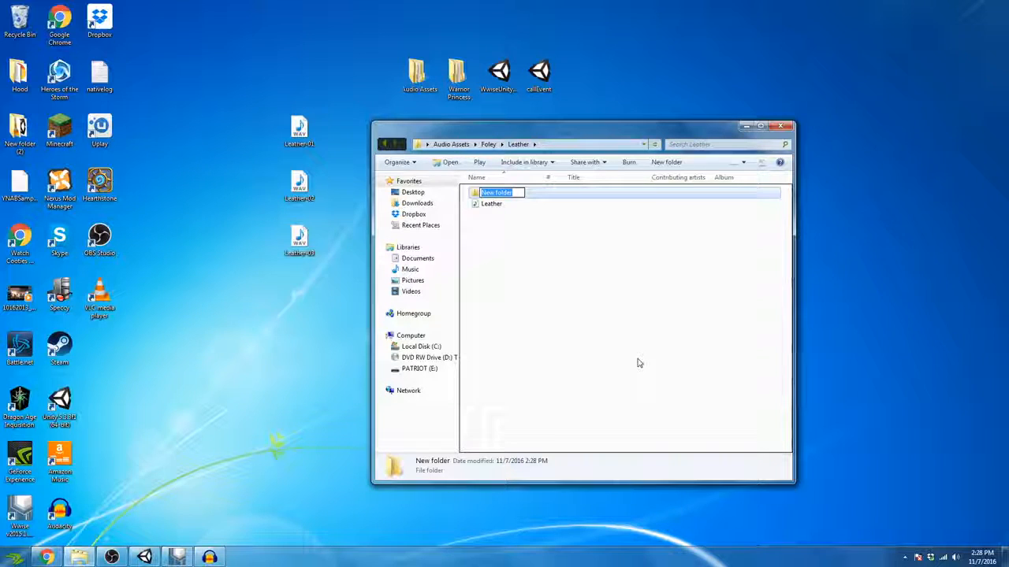
pyautogui.write('Edited')
pyautogui.press('Return')
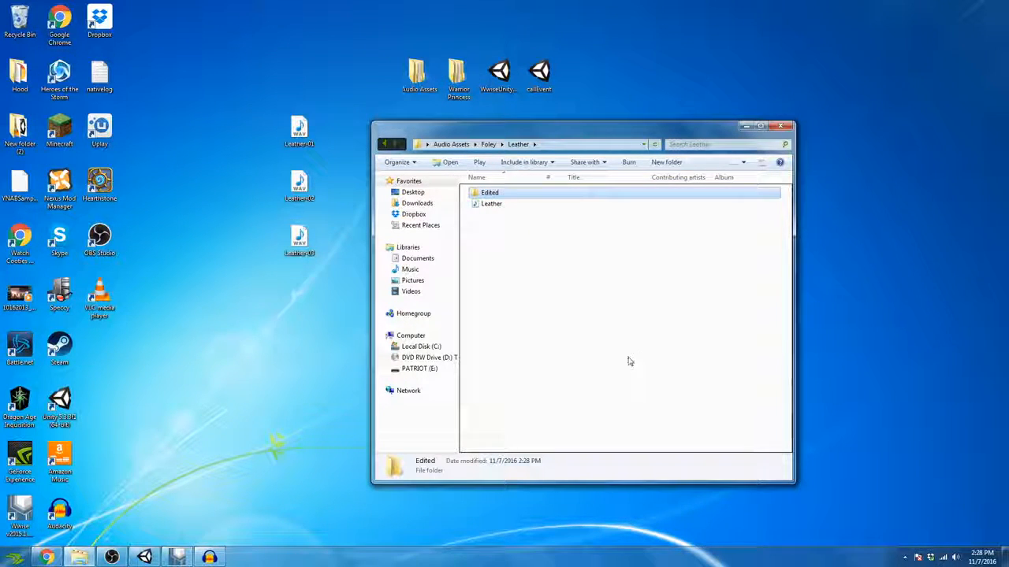
pyautogui.moveTo(304, 310); pyautogui.dragTo(489, 194)
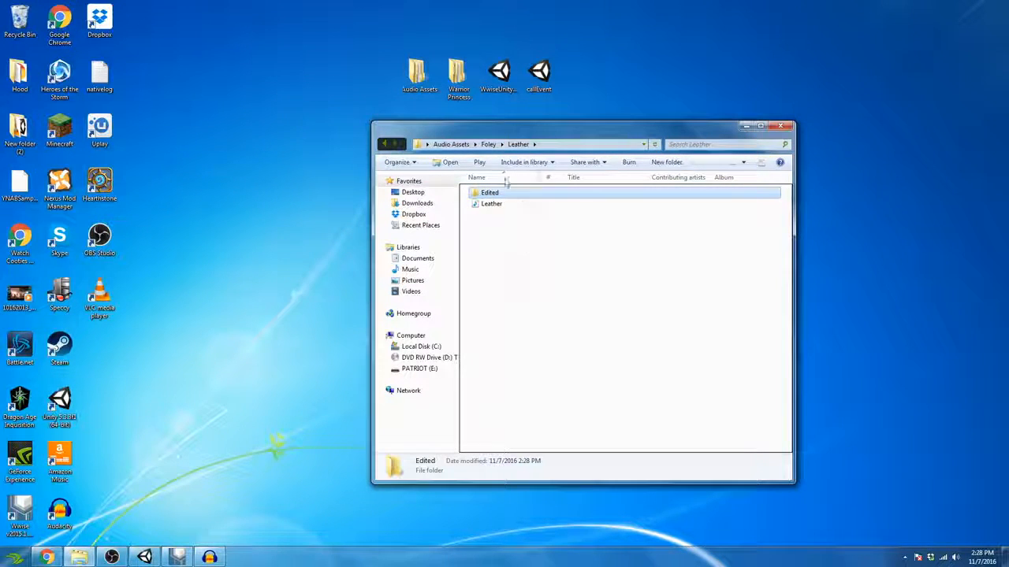
# Open the Chainmail folder within Foley and move its window to a free part of the desktop.
pyautogui.press('BackSpace')
pyautogui.doubleClick(513, 205)
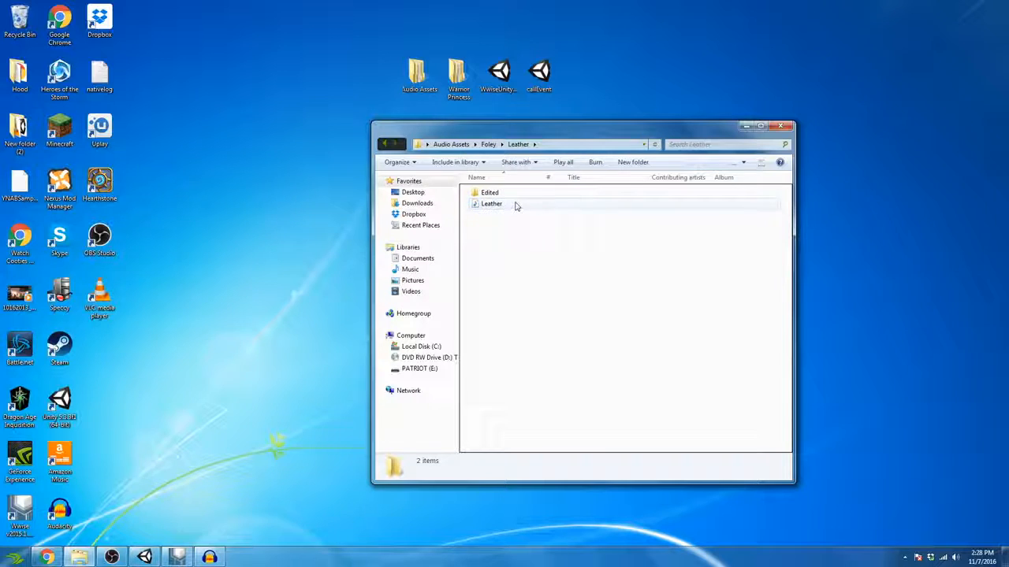
pyautogui.press('BackSpace')
pyautogui.doubleClick(505, 195)
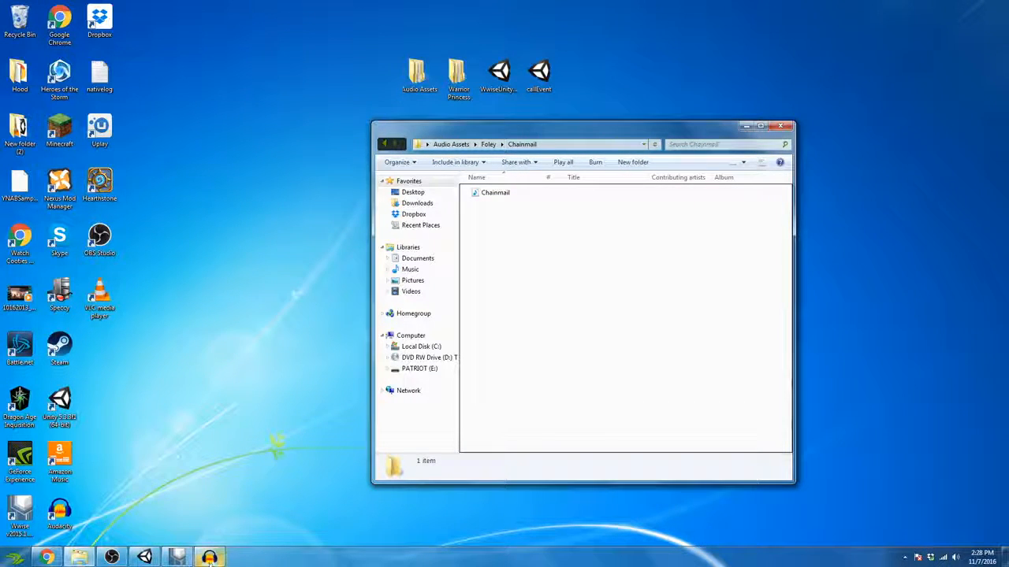
pyautogui.moveTo(210, 558)
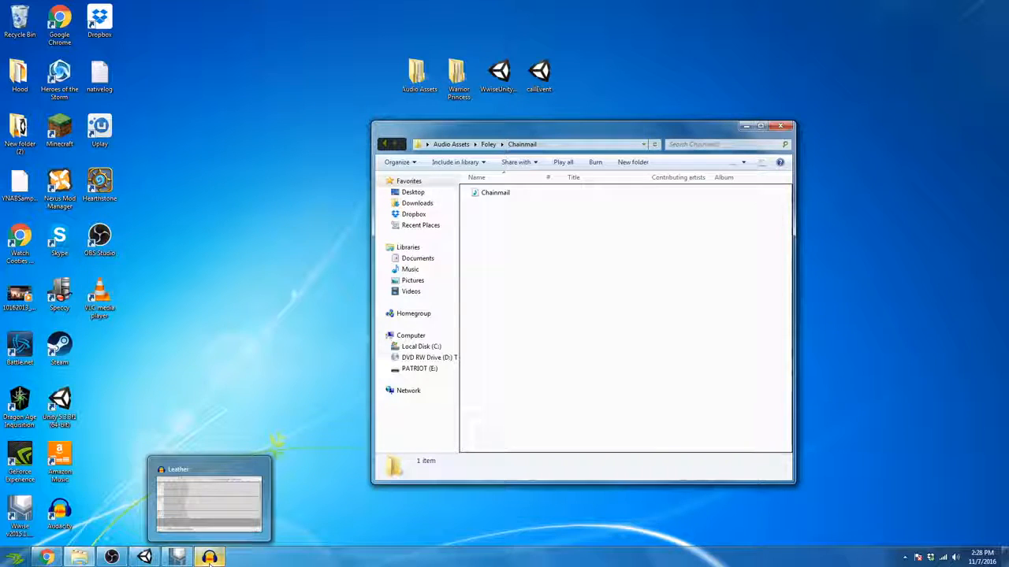
pyautogui.moveTo(605, 132); pyautogui.dragTo(338, 51)
# Switch back to Audacity and remove all three Leather tracks from the project.
pyautogui.click(210, 557)
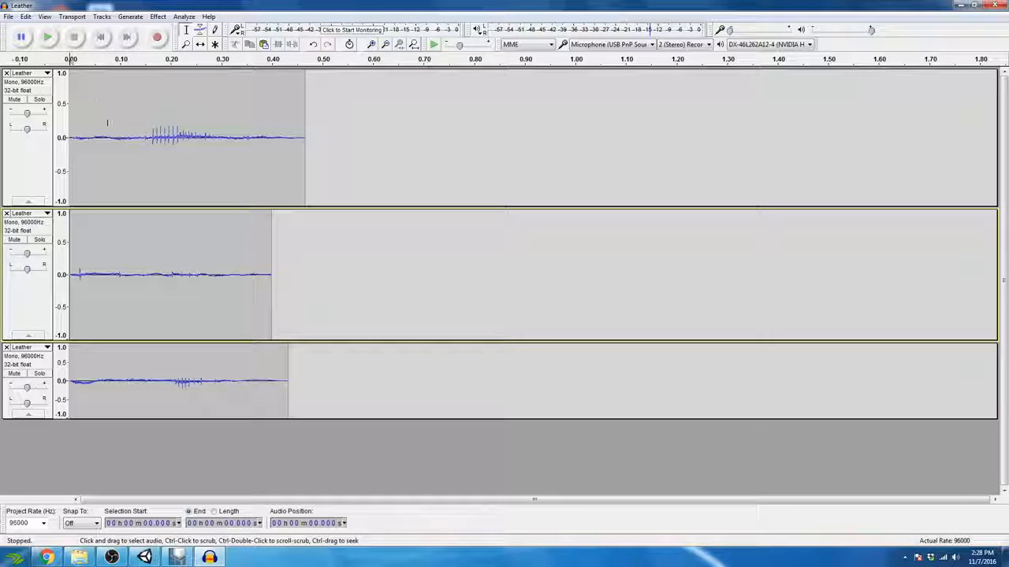
pyautogui.click(6, 74)
pyautogui.click(6, 73)
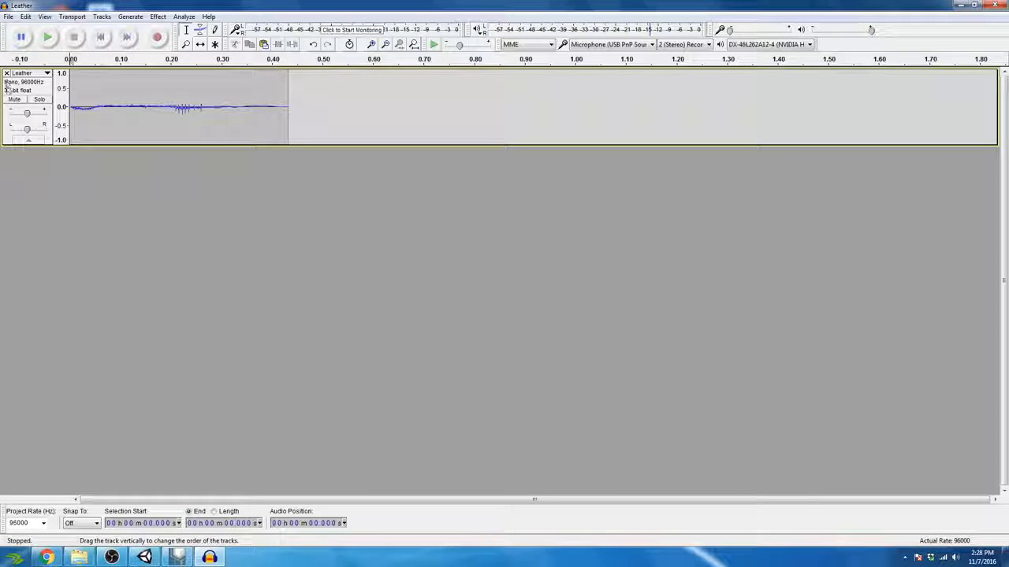
pyautogui.click(6, 73)
# Import the Chainmail recording from the Chainmail folder into the emptied Audacity project.
pyautogui.click(978, 5)
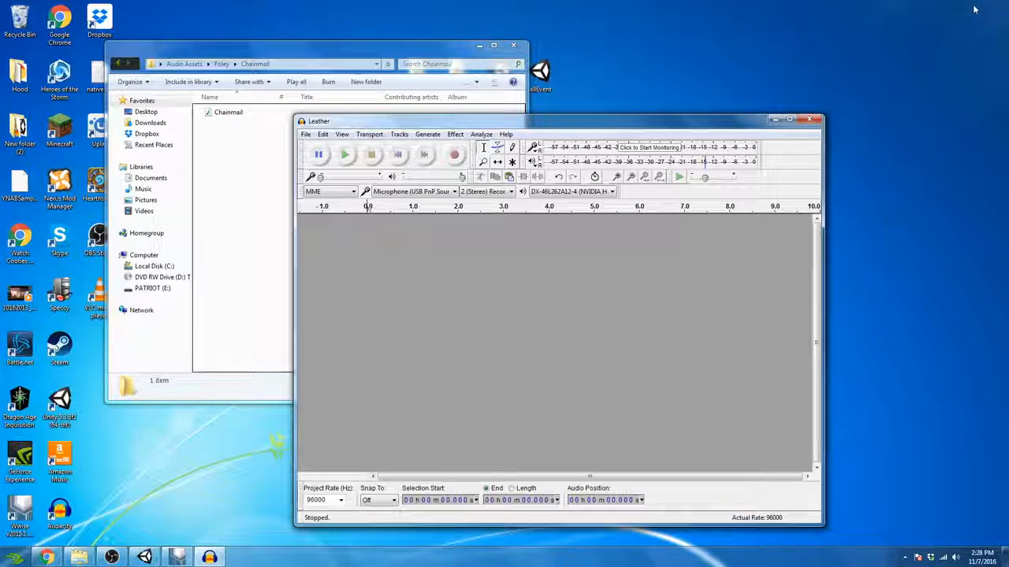
pyautogui.click(228, 112)
pyautogui.moveTo(228, 112); pyautogui.dragTo(483, 267)
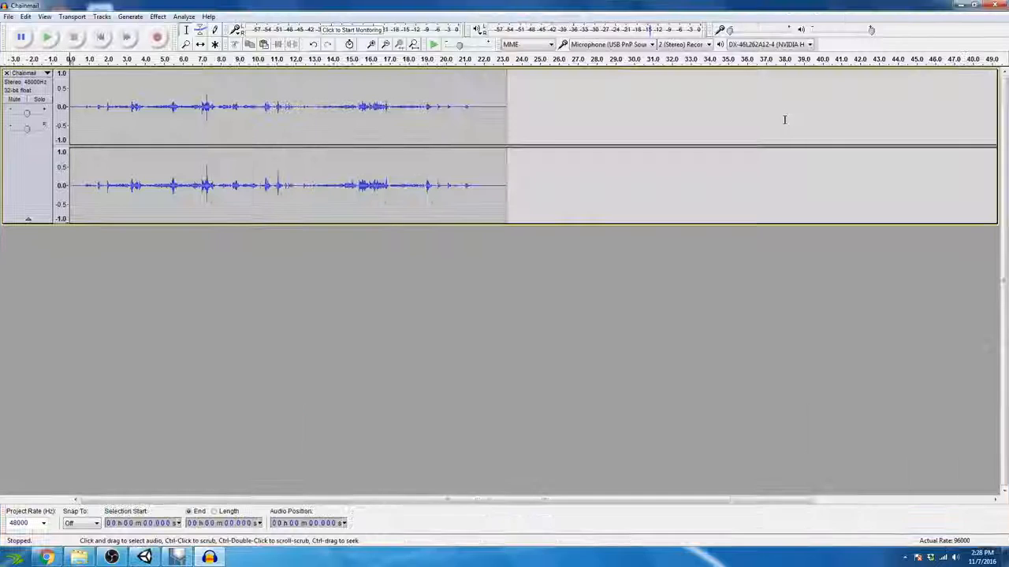
# Convert the whole stereo Chainmail track to mono and enlarge the track's height.
pyautogui.click(789, 119)
pyautogui.hotkey('ctrl', 'a')
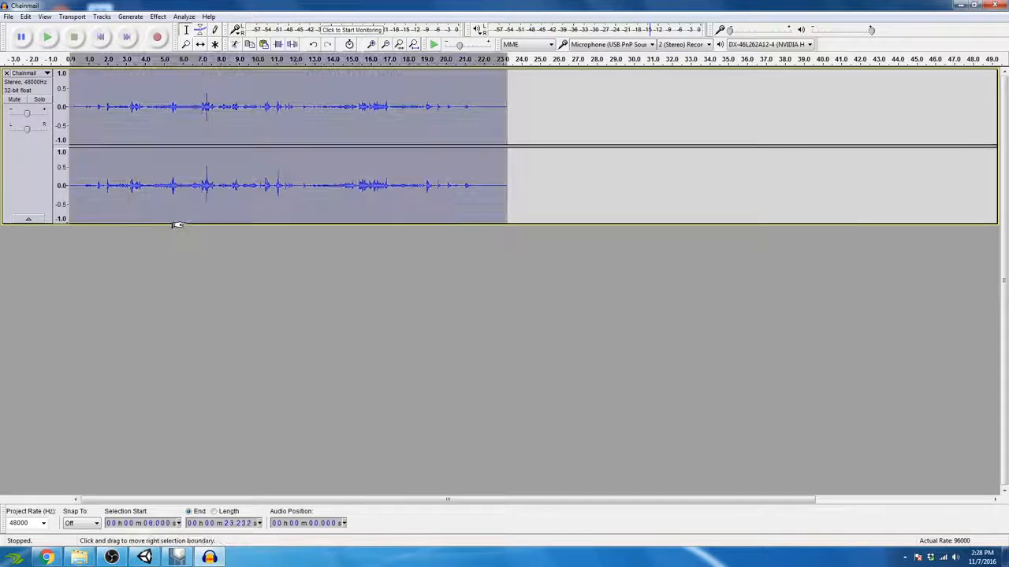
pyautogui.moveTo(210, 224); pyautogui.dragTo(245, 341)
pyautogui.click(102, 17)
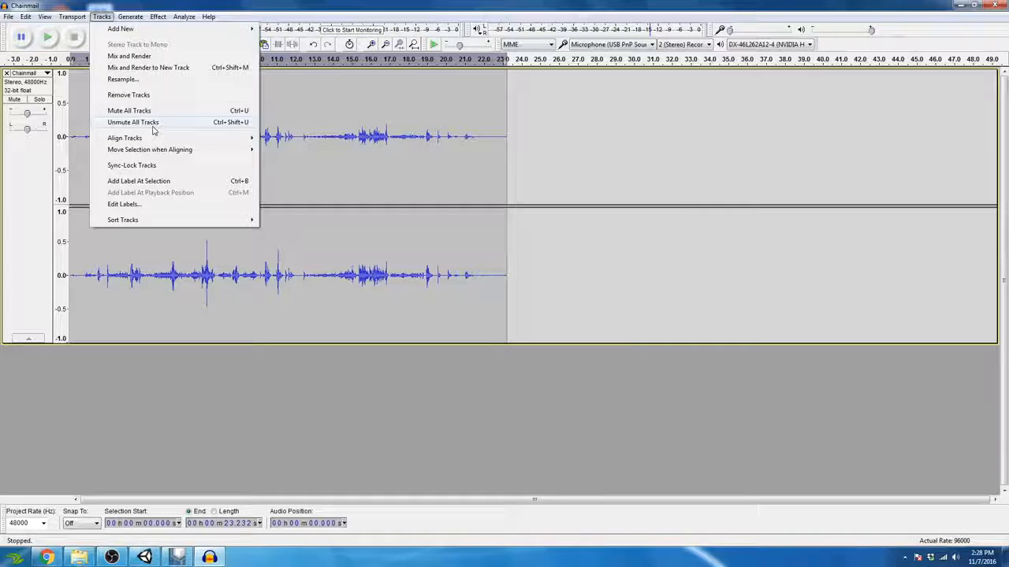
pyautogui.click(100, 17)
pyautogui.click(100, 17)
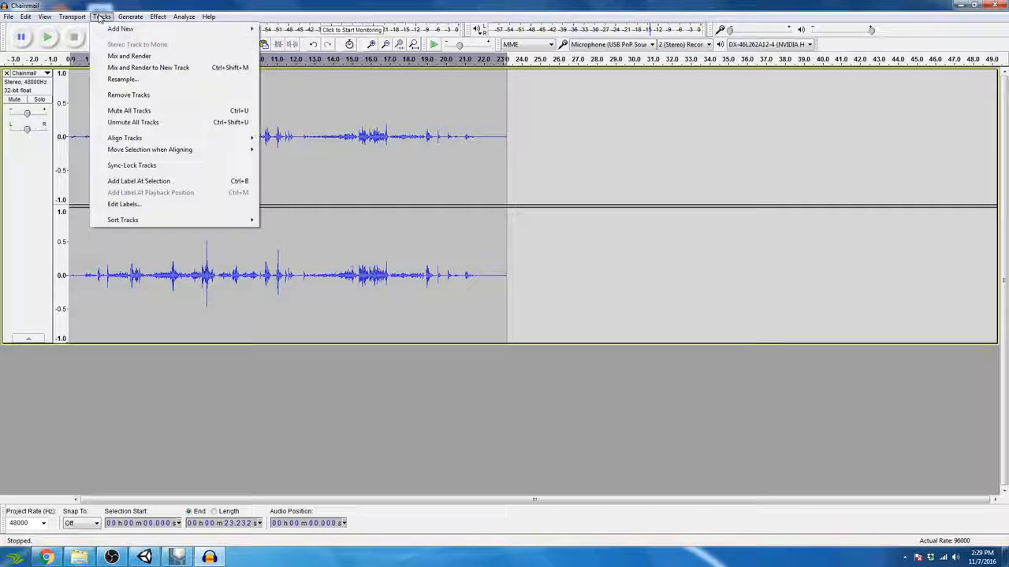
pyautogui.click(46, 175)
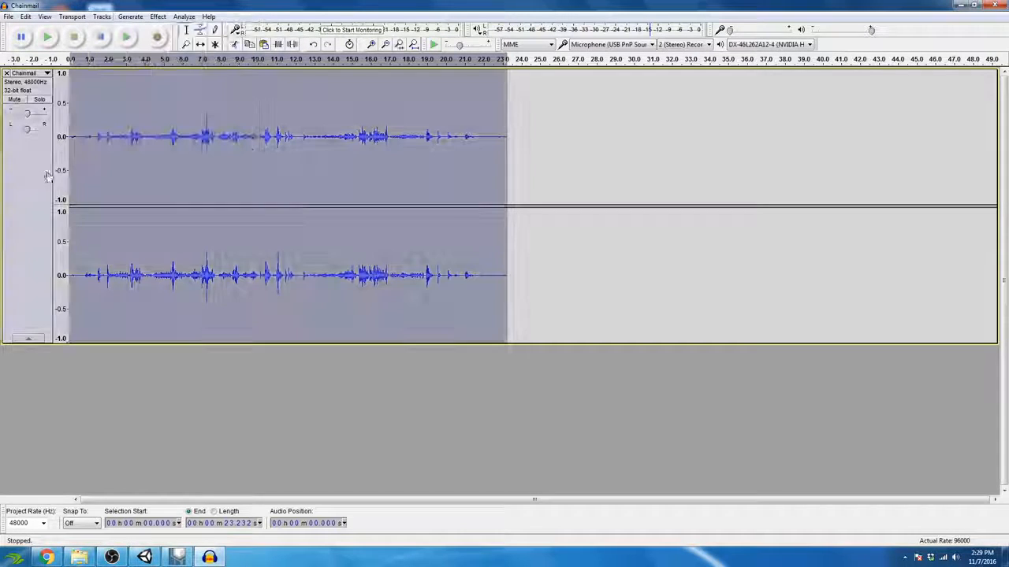
pyautogui.click(101, 20)
pyautogui.click(136, 44)
pyautogui.moveTo(545, 204); pyautogui.dragTo(545, 276)
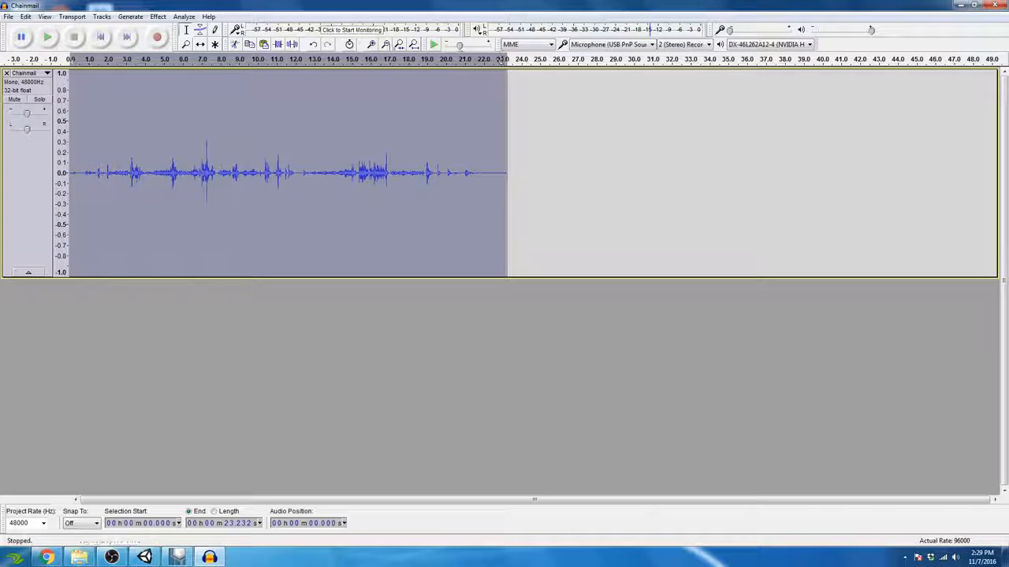
# Play the Chainmail recording from around 16.8 s to judge where a usable clip begins.
pyautogui.click(371, 45)
pyautogui.click(371, 45)
pyautogui.click(387, 46)
pyautogui.click(387, 46)
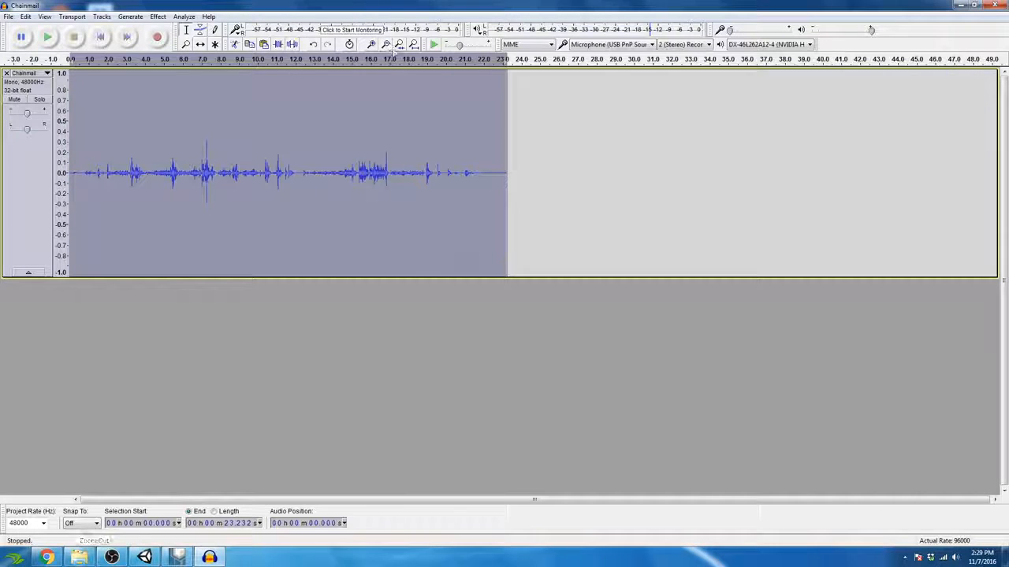
pyautogui.click(434, 134)
pyautogui.click(372, 45)
pyautogui.click(482, 177)
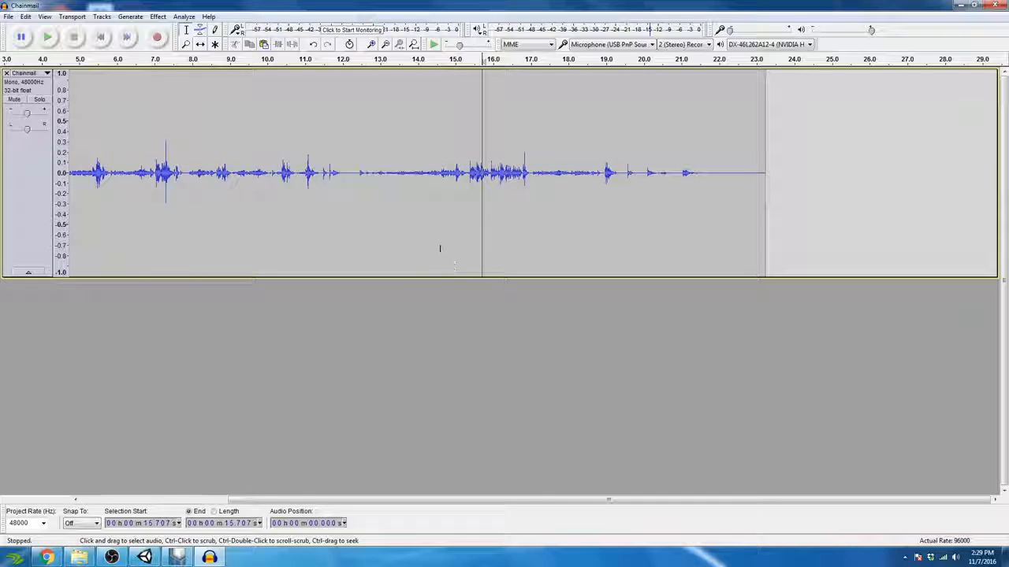
pyautogui.click(521, 195)
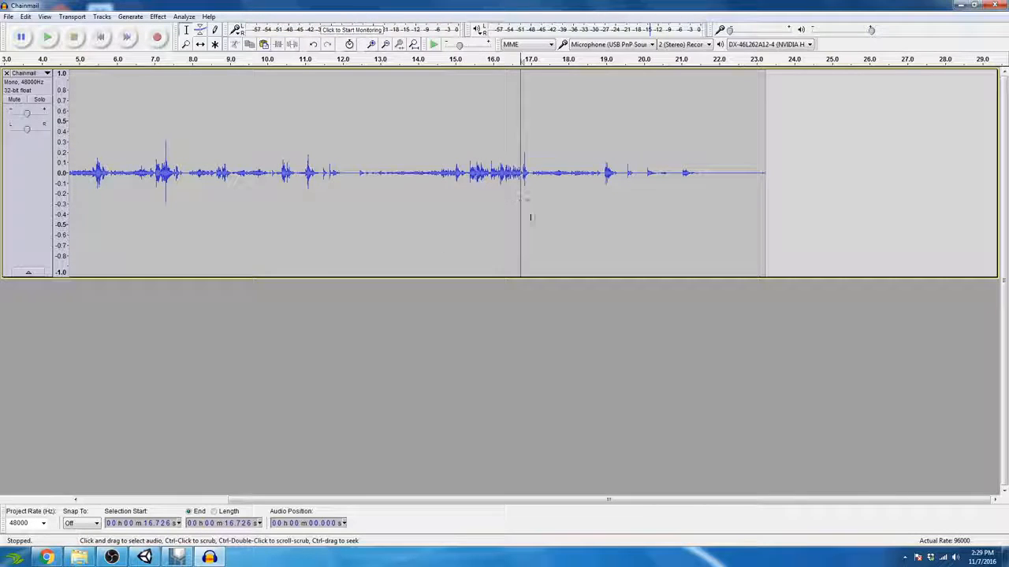
pyautogui.press('space')
pyautogui.click(525, 185)
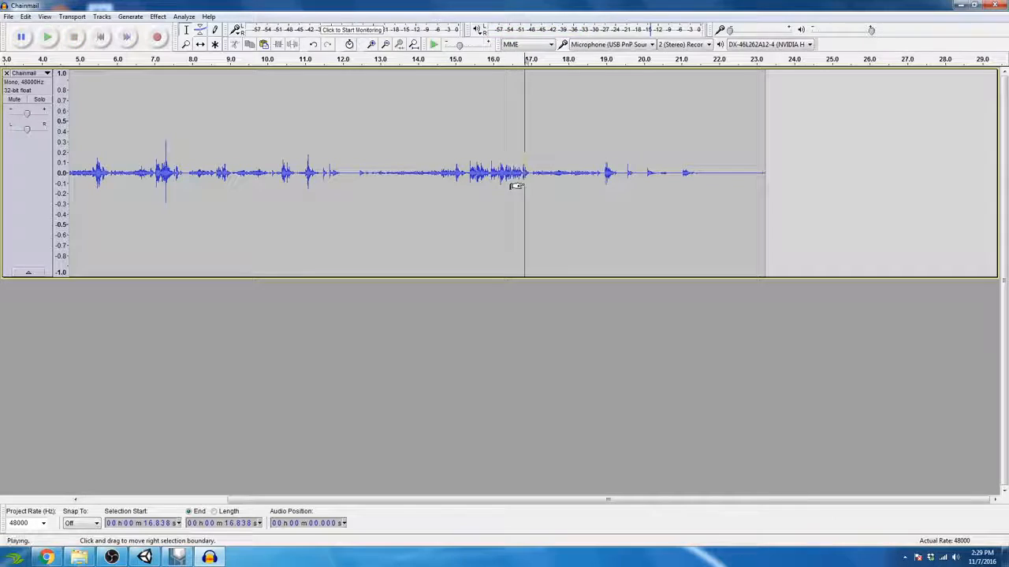
pyautogui.press('space')
pyautogui.press('space')
pyautogui.press('space')
pyautogui.press('space')
# Copy the Chainmail section from about 16.866 s to 17.187 s into a new track.
pyautogui.moveTo(538, 180); pyautogui.dragTo(525, 183)
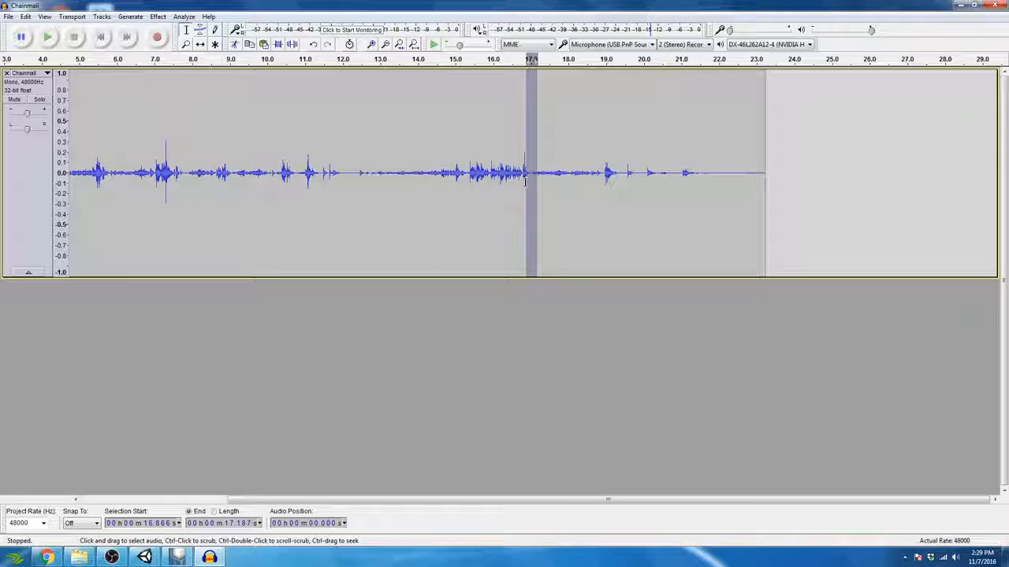
pyautogui.click(332, 329)
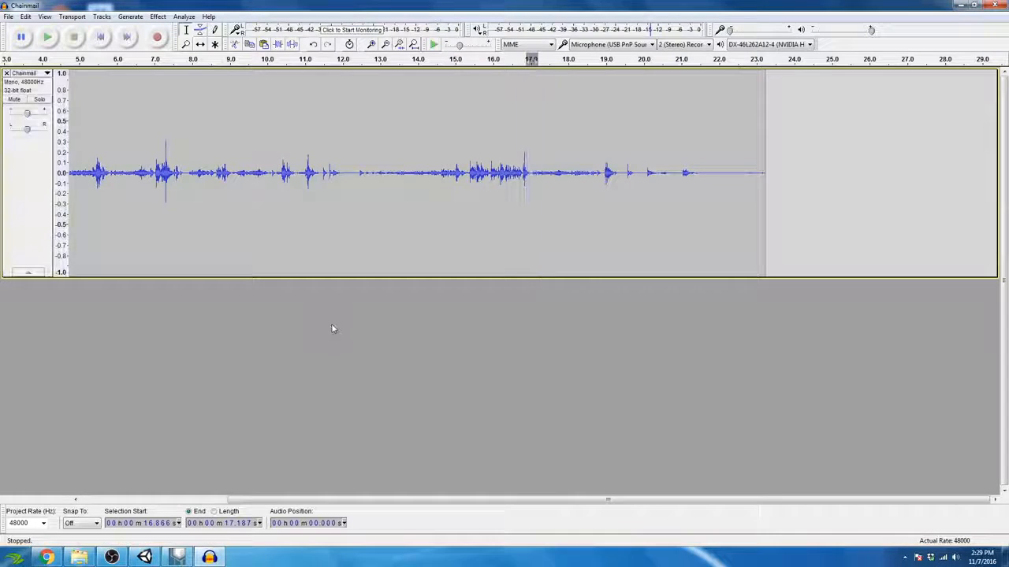
pyautogui.hotkey('ctrl', 'shift', 'n')
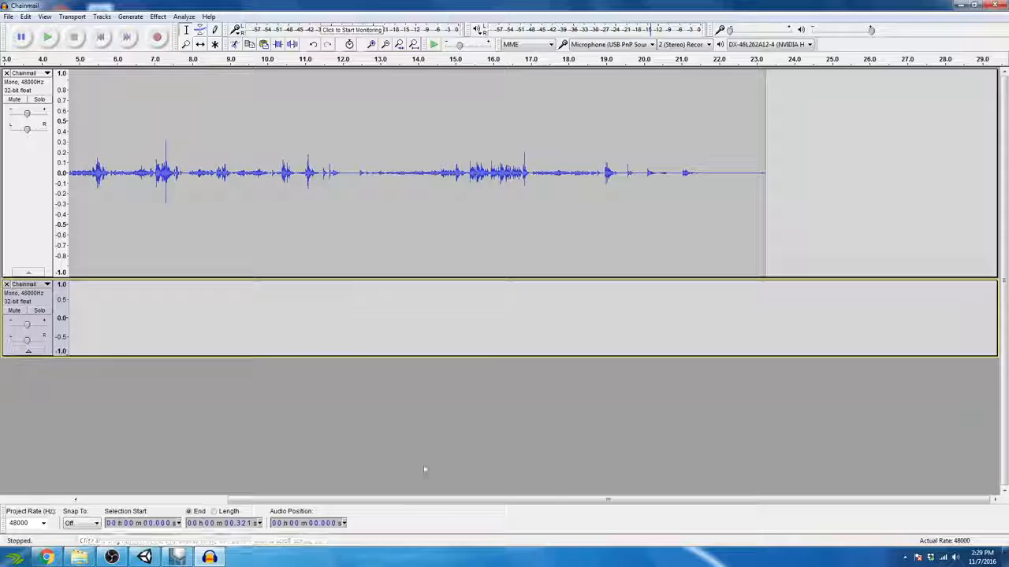
# Copy the Chainmail section from about 8.698 s to 8.852 s into a second new track.
pyautogui.moveTo(454, 498); pyautogui.dragTo(307, 497)
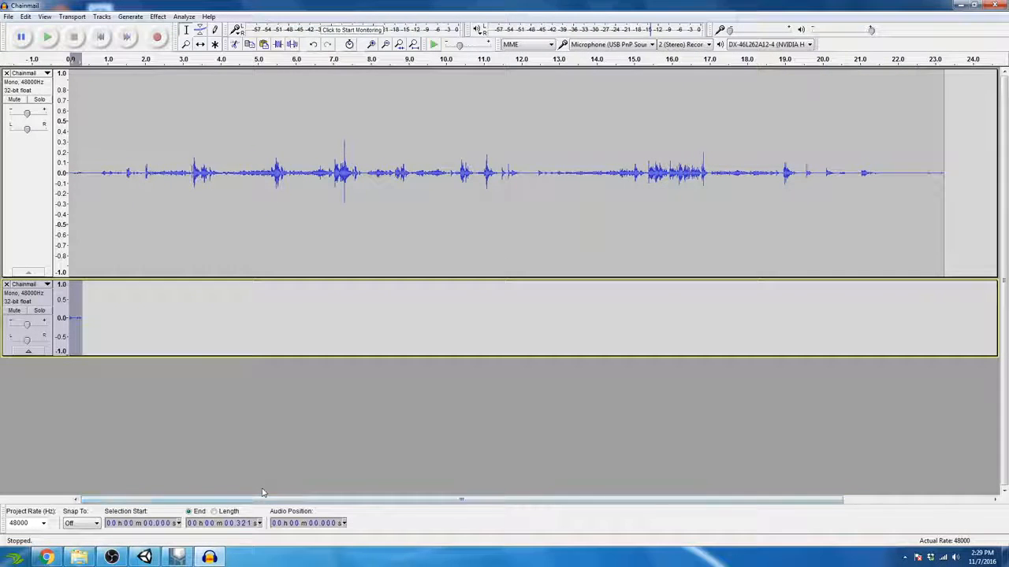
pyautogui.click(397, 195)
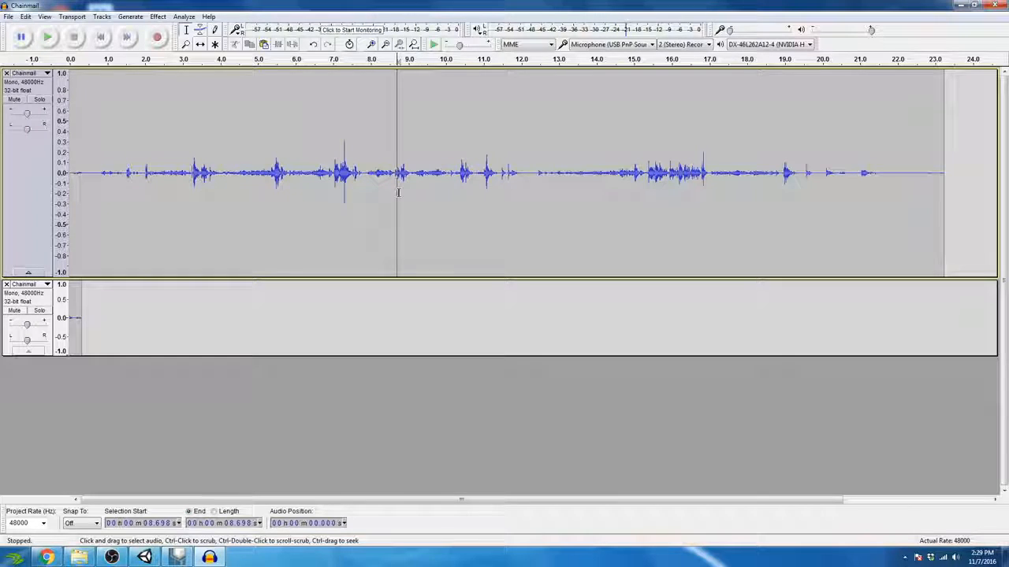
pyautogui.moveTo(397, 196); pyautogui.dragTo(401, 195)
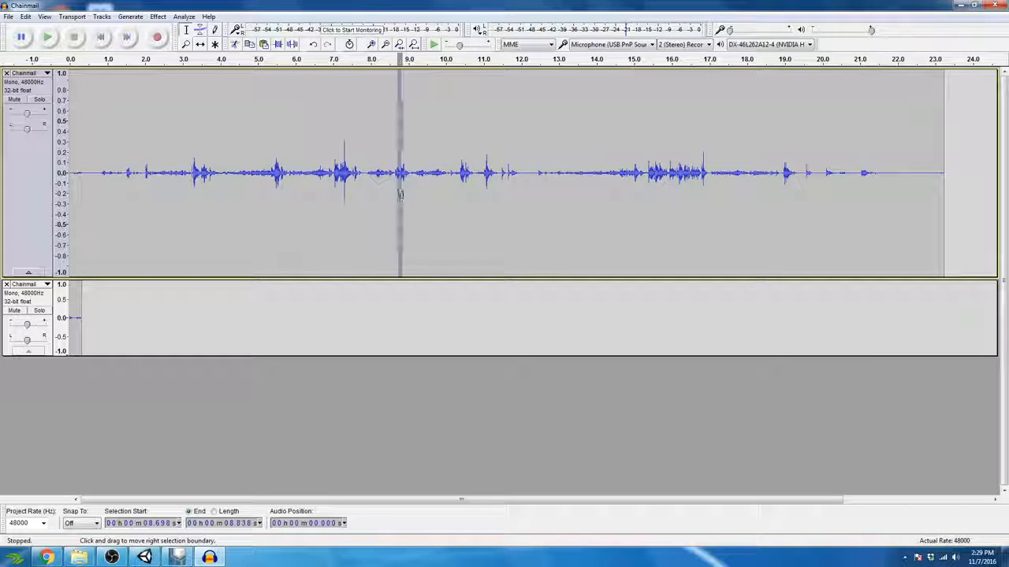
pyautogui.click(289, 399)
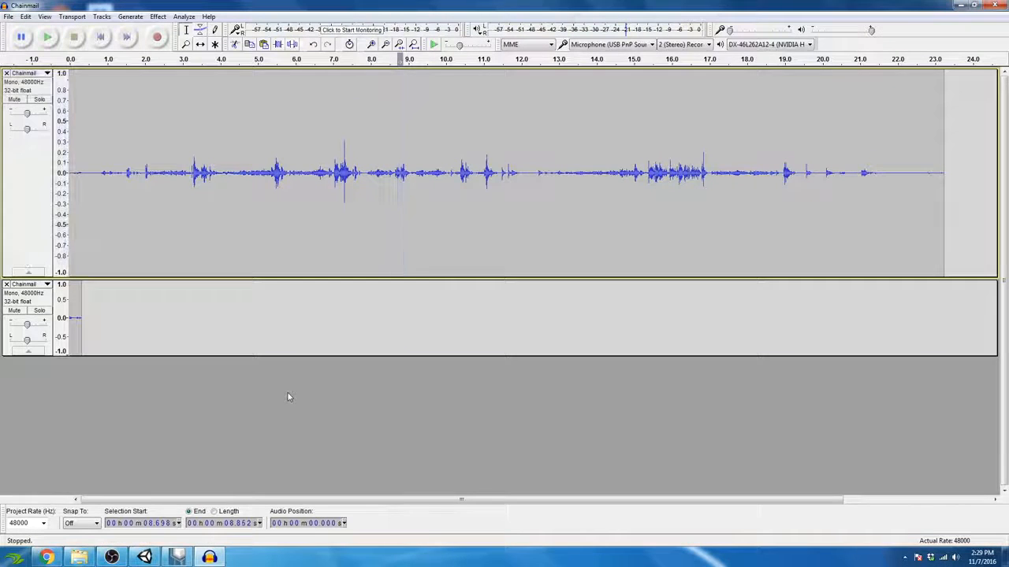
pyautogui.hotkey('ctrl', 'v')
# Play the Chainmail recording repeatedly from points around 2 to 2.7 s to locate a third usable clip.
pyautogui.click(164, 183)
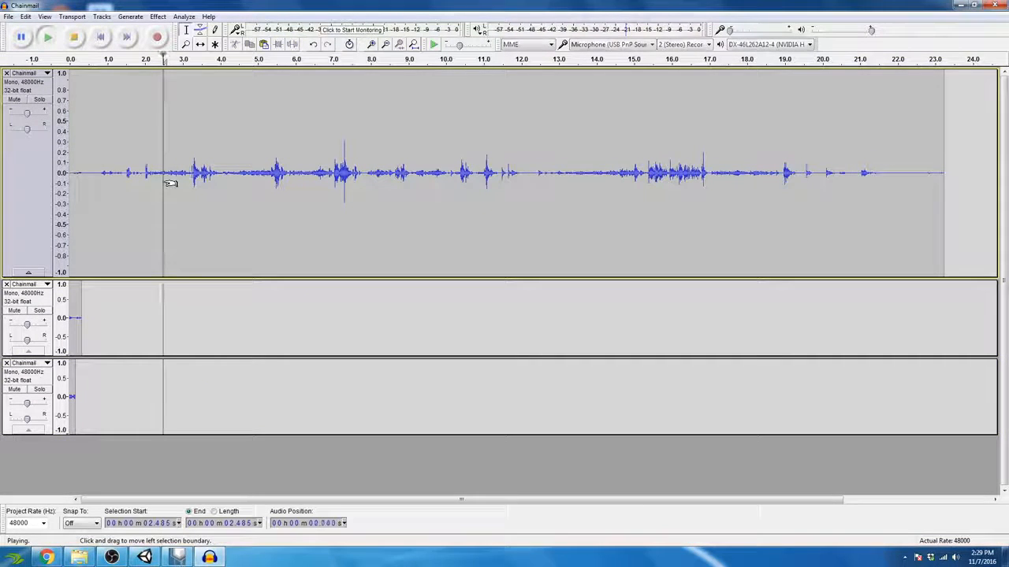
pyautogui.click(170, 182)
pyautogui.press('space')
pyautogui.press('space')
pyautogui.press('space')
pyautogui.press('space')
pyautogui.press('space')
pyautogui.press('space')
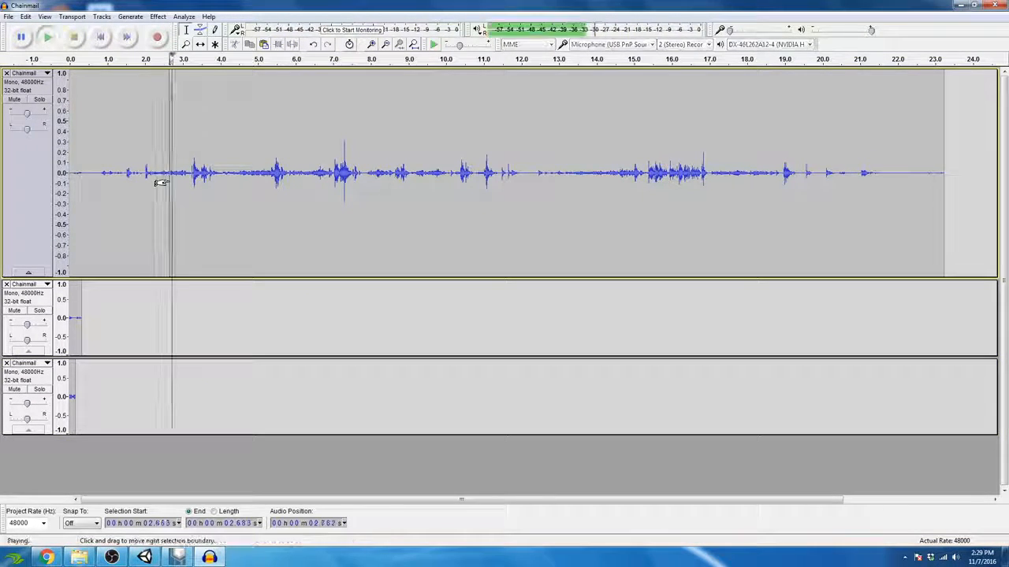
pyautogui.click(144, 183)
pyautogui.press('space')
pyautogui.press('space')
pyautogui.click(150, 189)
pyautogui.press('space')
pyautogui.press('space')
pyautogui.press('space')
pyautogui.press('space')
# Copy the section from about 2.108 s to 2.373 s into a third new track and remove the original full-length Chainmail track.
pyautogui.moveTo(149, 189); pyautogui.dragTo(157, 189)
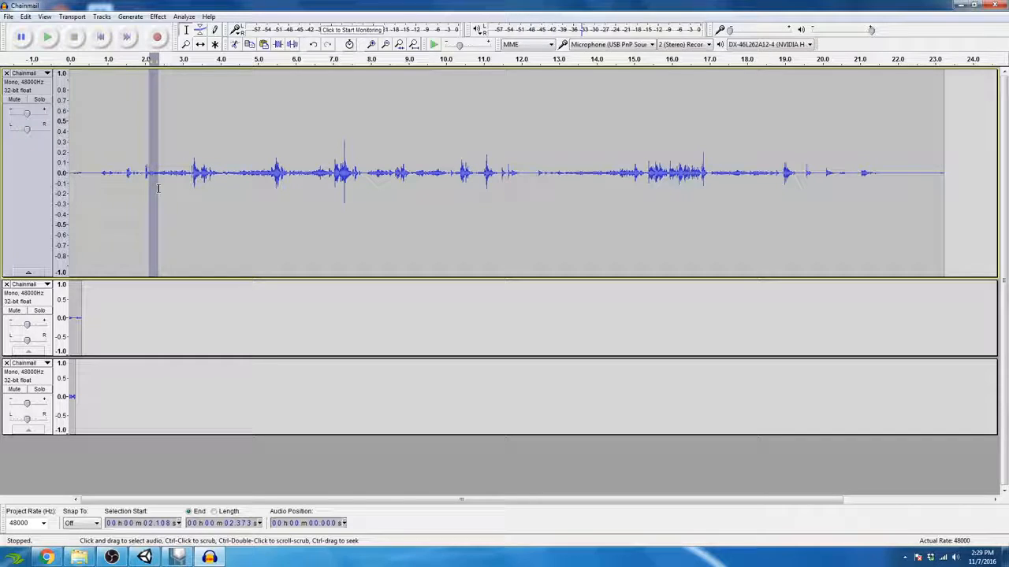
pyautogui.hotkey('ctrl', 'c')
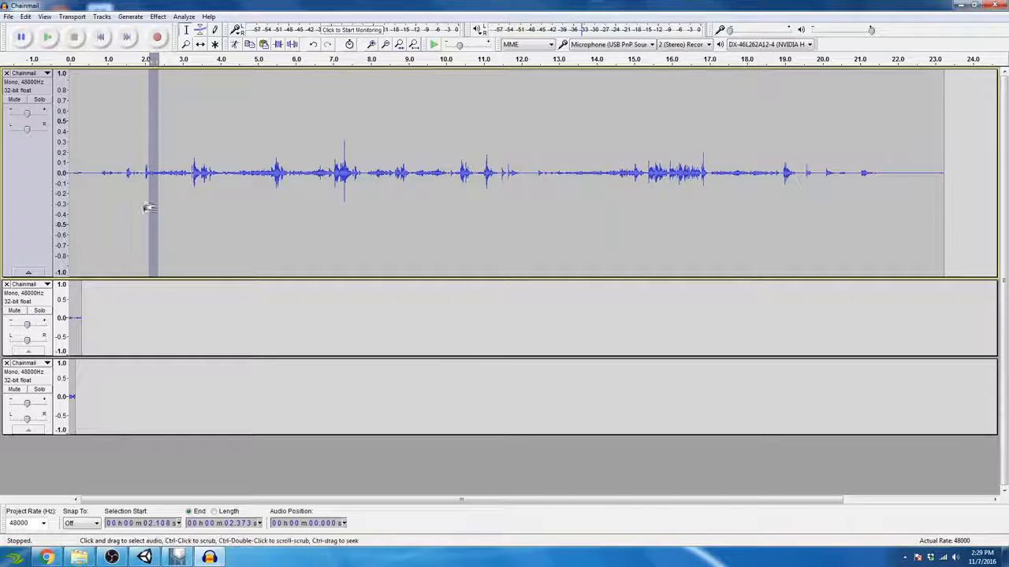
pyautogui.click(170, 468)
pyautogui.hotkey('ctrl', 'v')
pyautogui.scroll(1, 38, 112)
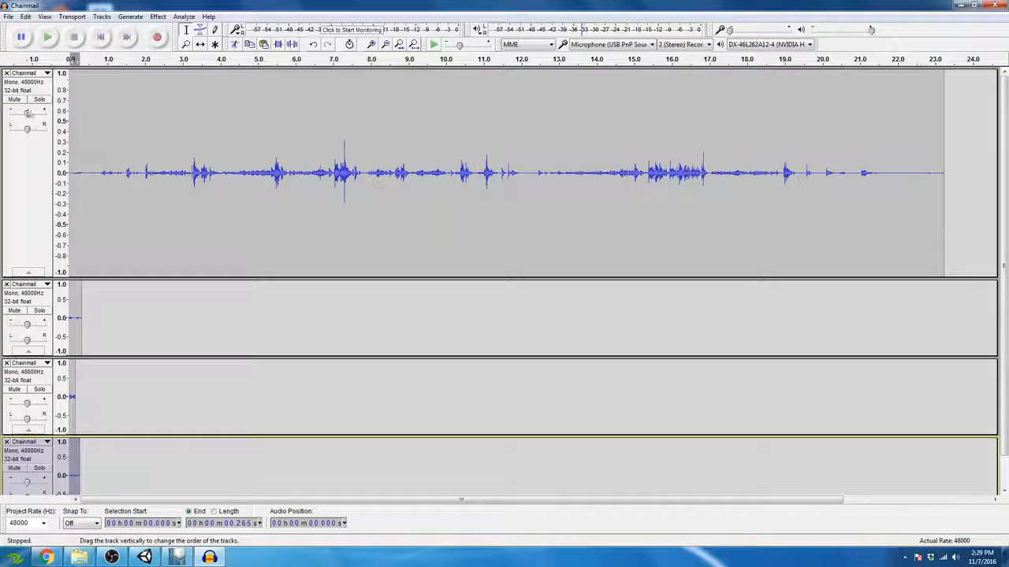
pyautogui.click(6, 73)
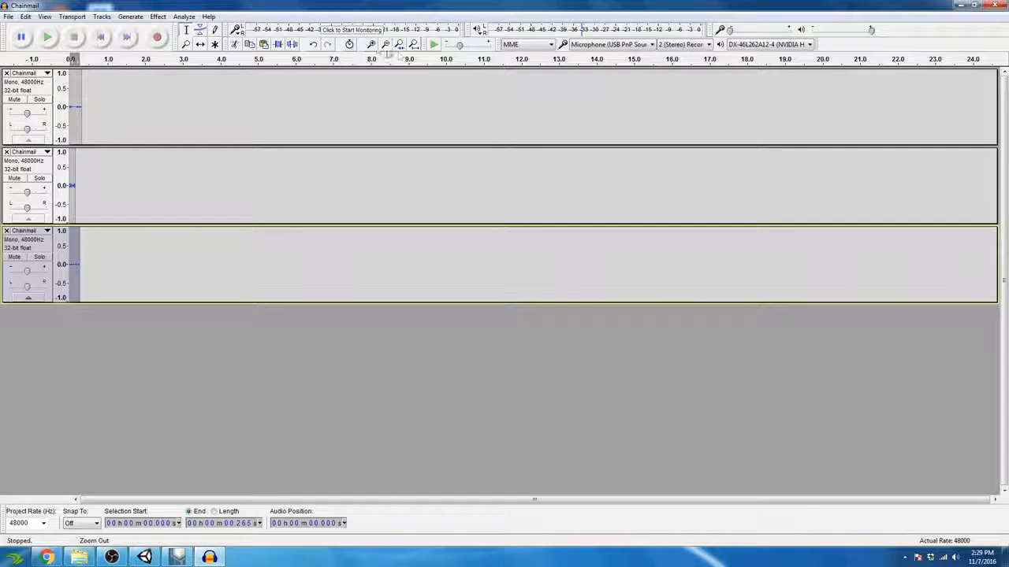
# Enlarge the first clip's track and apply a Fade In to about the first 0.002 s of that clip.
pyautogui.click(373, 45)
pyautogui.click(372, 45)
pyautogui.click(371, 45)
pyautogui.click(372, 45)
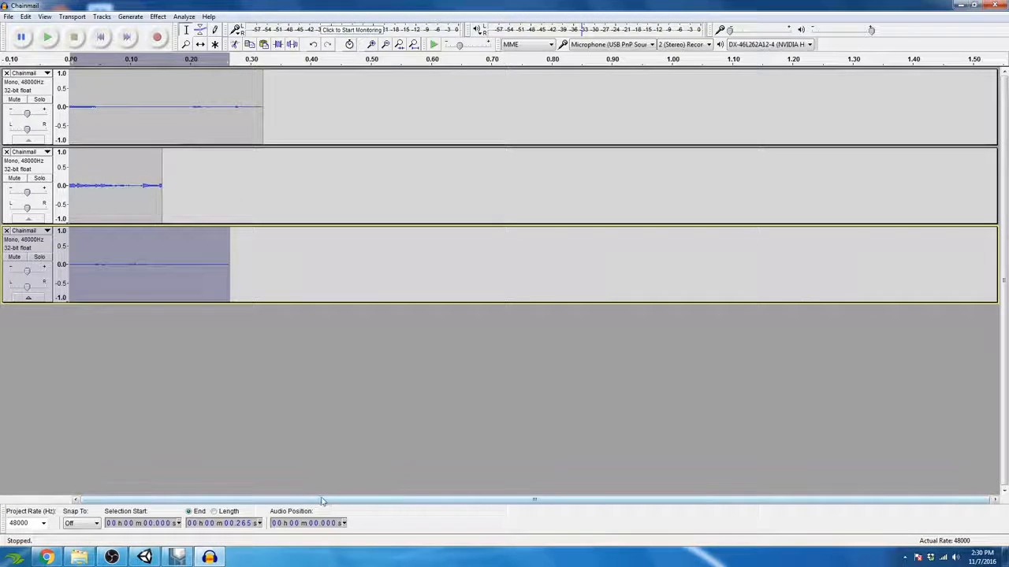
pyautogui.click(370, 45)
pyautogui.click(370, 45)
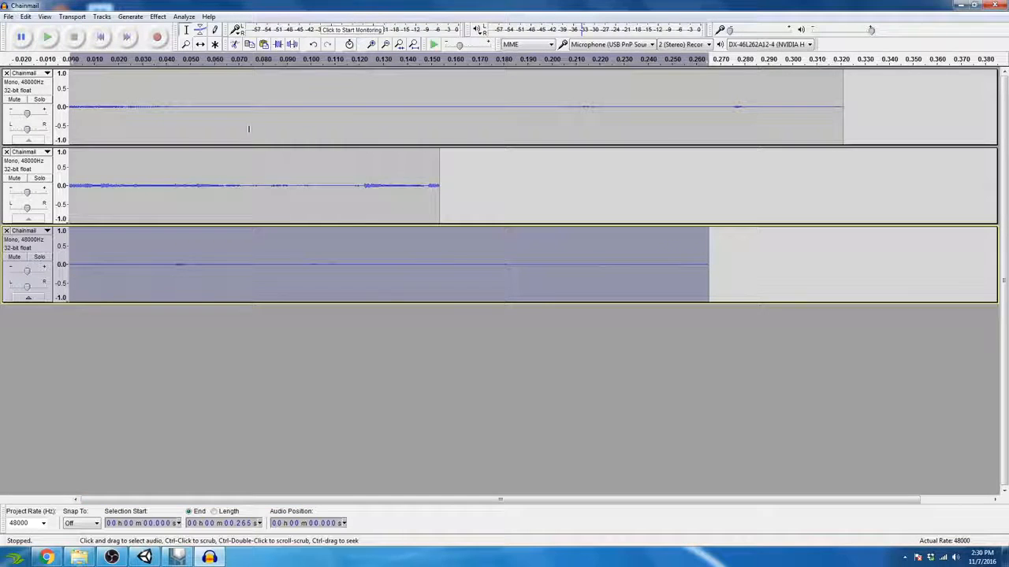
pyautogui.moveTo(238, 145); pyautogui.dragTo(236, 246)
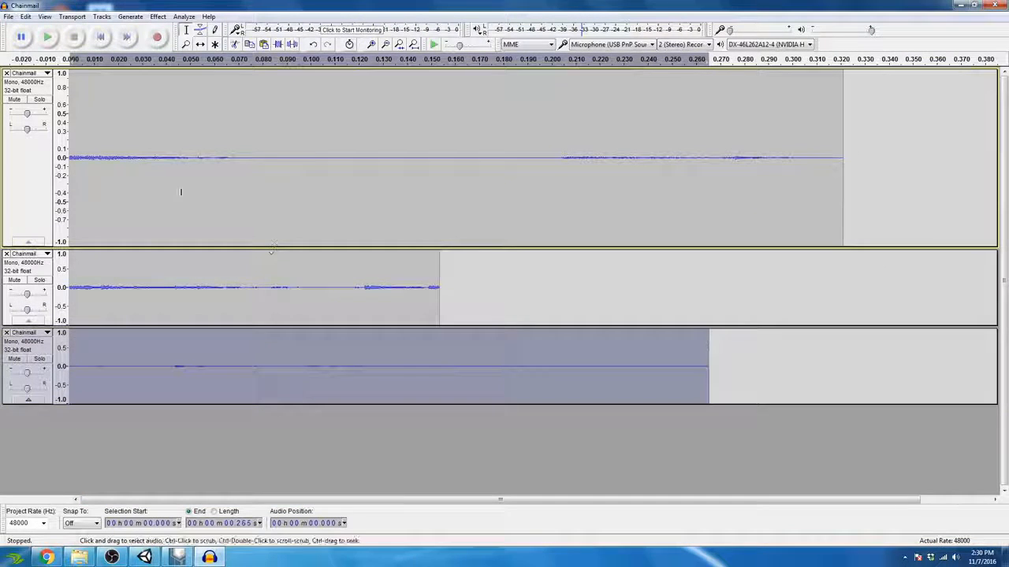
pyautogui.click(71, 163)
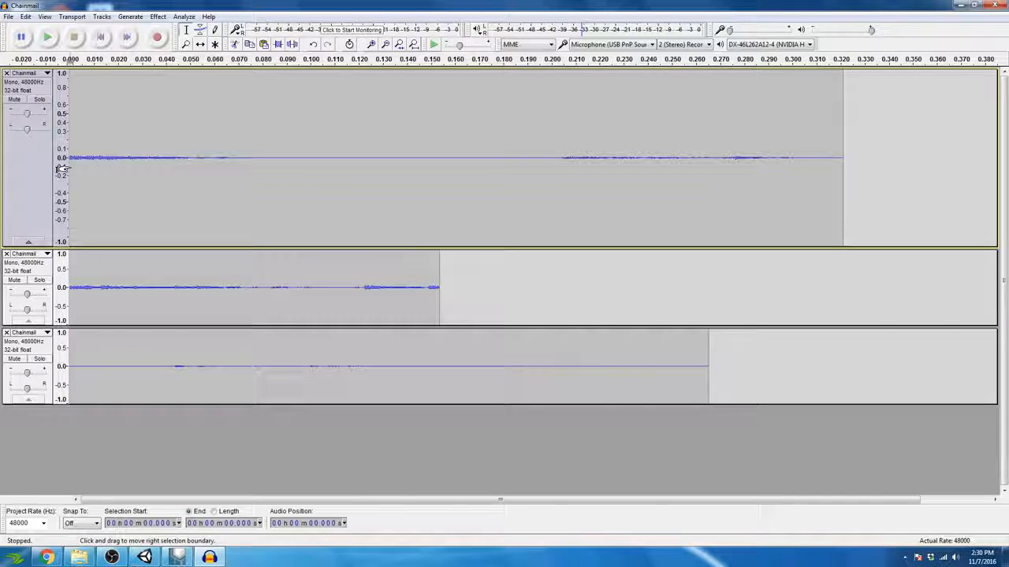
pyautogui.moveTo(67, 167); pyautogui.dragTo(76, 165)
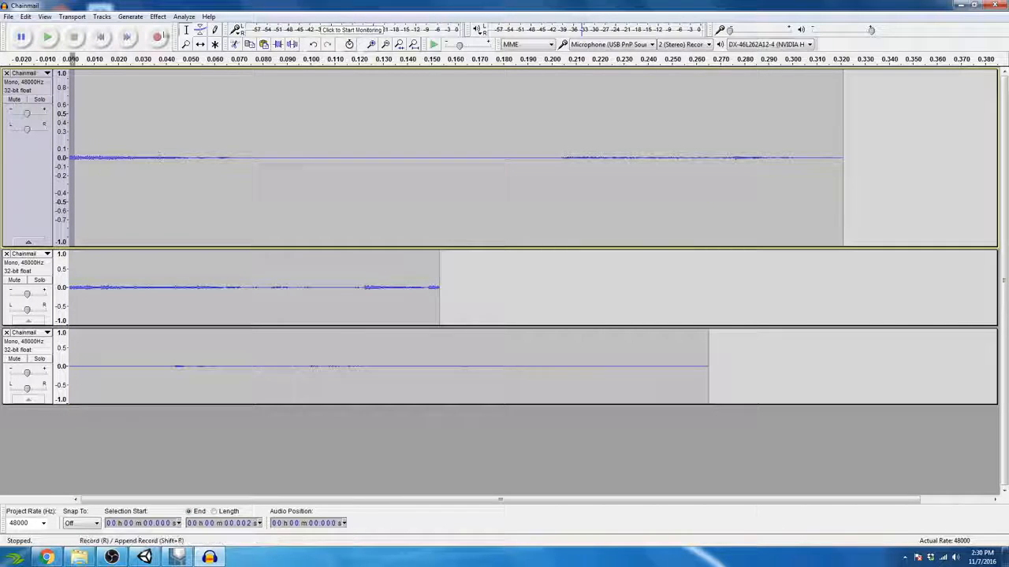
pyautogui.click(160, 18)
pyautogui.click(237, 175)
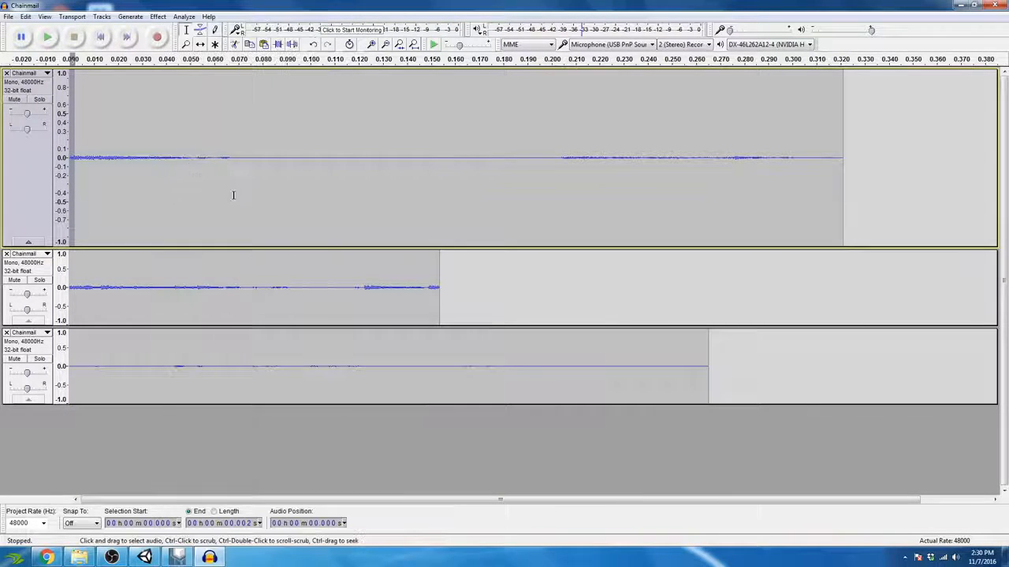
# Apply a Fade In to the very beginning of the second Chainmail clip.
pyautogui.moveTo(74, 304); pyautogui.dragTo(57, 305)
pyautogui.click(157, 16)
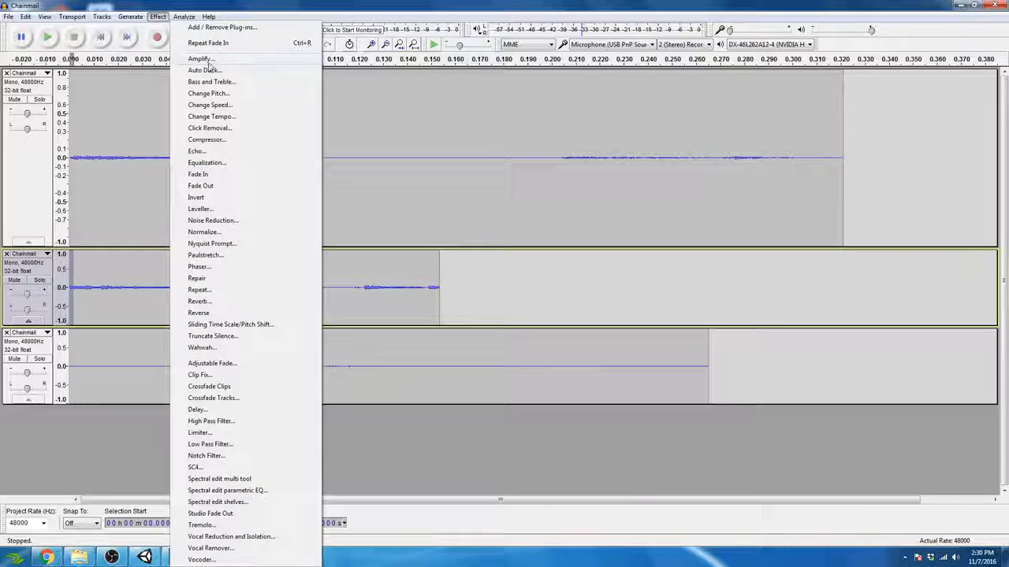
pyautogui.click(223, 175)
# Apply a Fade Out to about the first 0.003 s of the third Chainmail clip.
pyautogui.moveTo(77, 364); pyautogui.dragTo(53, 368)
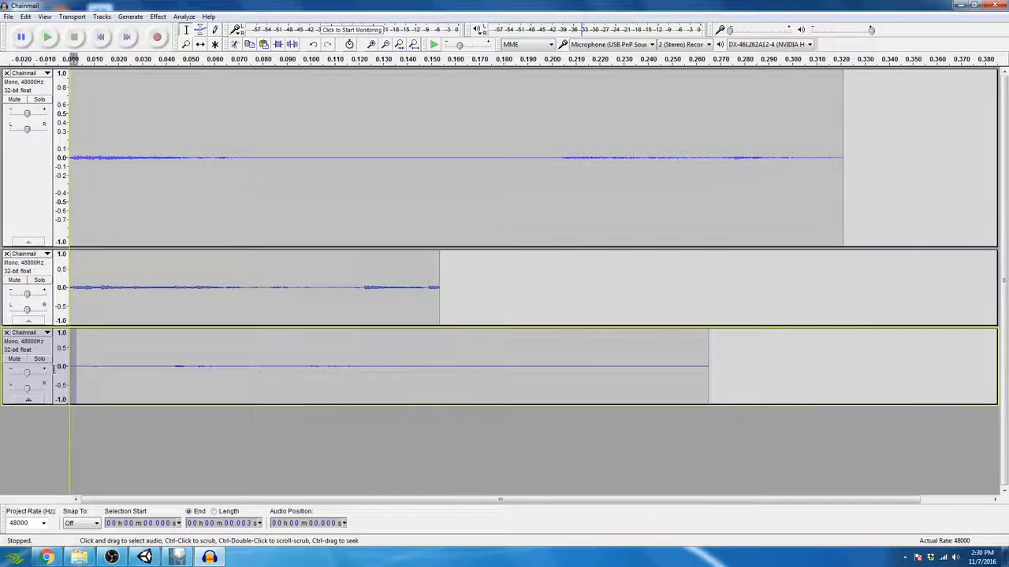
pyautogui.click(157, 17)
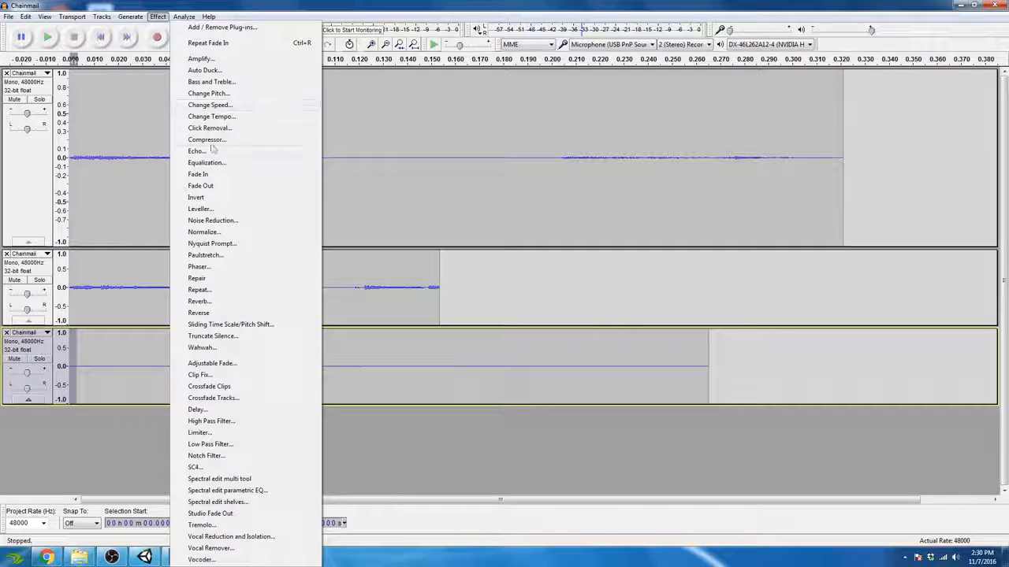
pyautogui.click(227, 186)
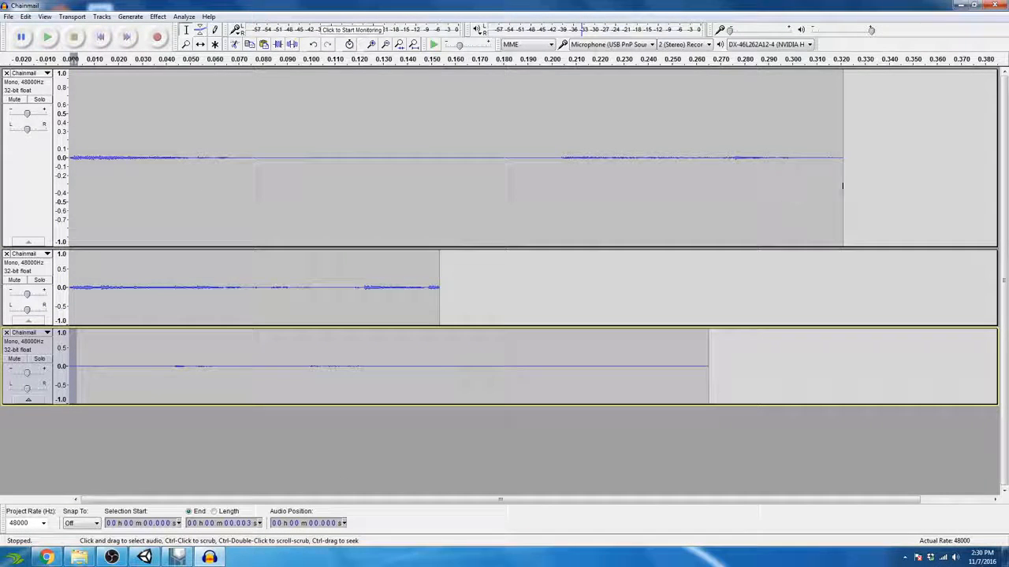
# Apply a Fade Out to the end of the first clip, from about 0.307 s to 0.321 s.
pyautogui.click(842, 185)
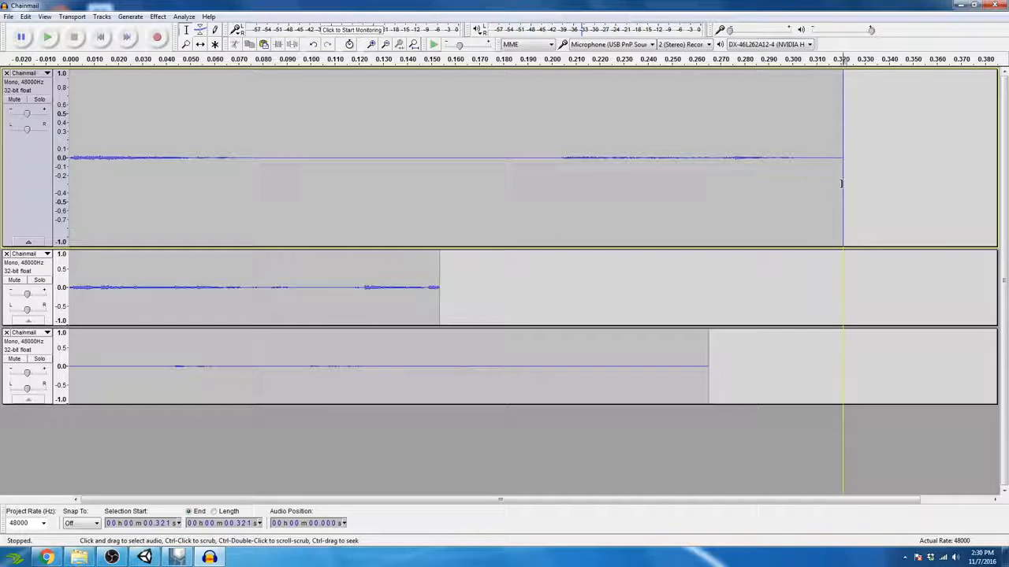
pyautogui.moveTo(842, 184); pyautogui.dragTo(809, 180)
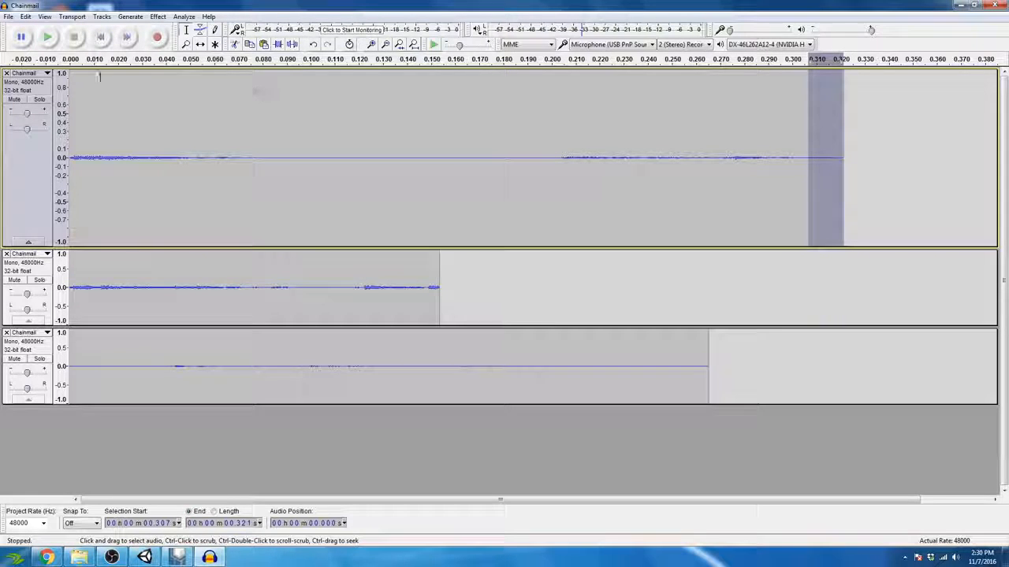
pyautogui.click(157, 16)
pyautogui.click(238, 186)
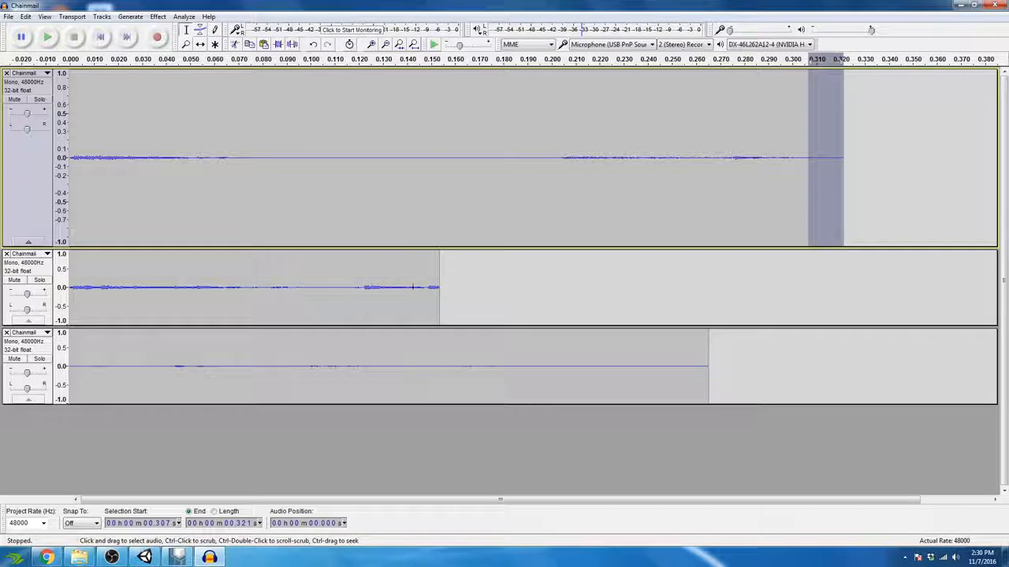
# Apply a Fade Out to the end of the second Chainmail clip, from about 0.152 s to 0.154 s.
pyautogui.moveTo(439, 297); pyautogui.dragTo(427, 298)
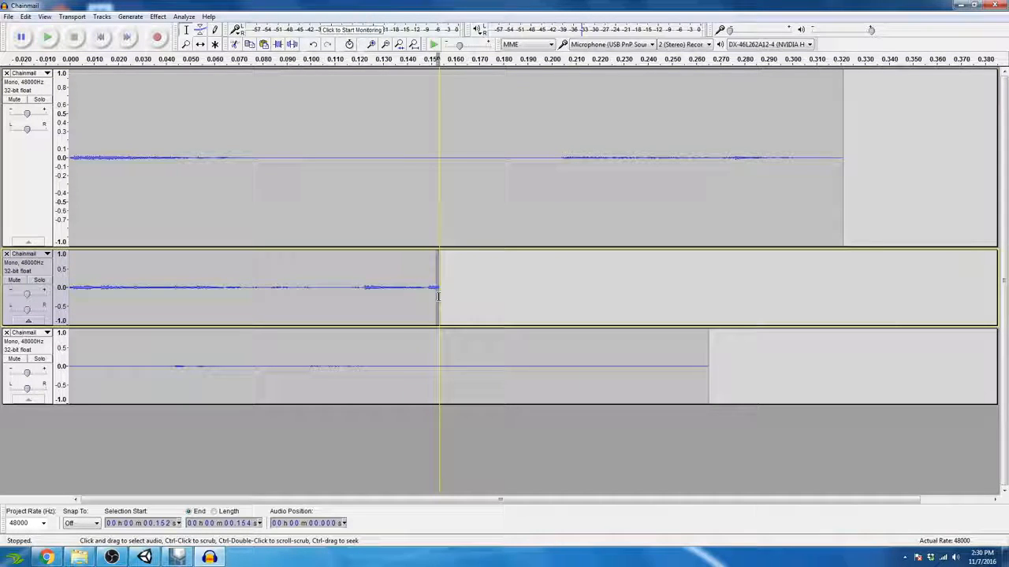
pyautogui.click(156, 18)
pyautogui.click(238, 187)
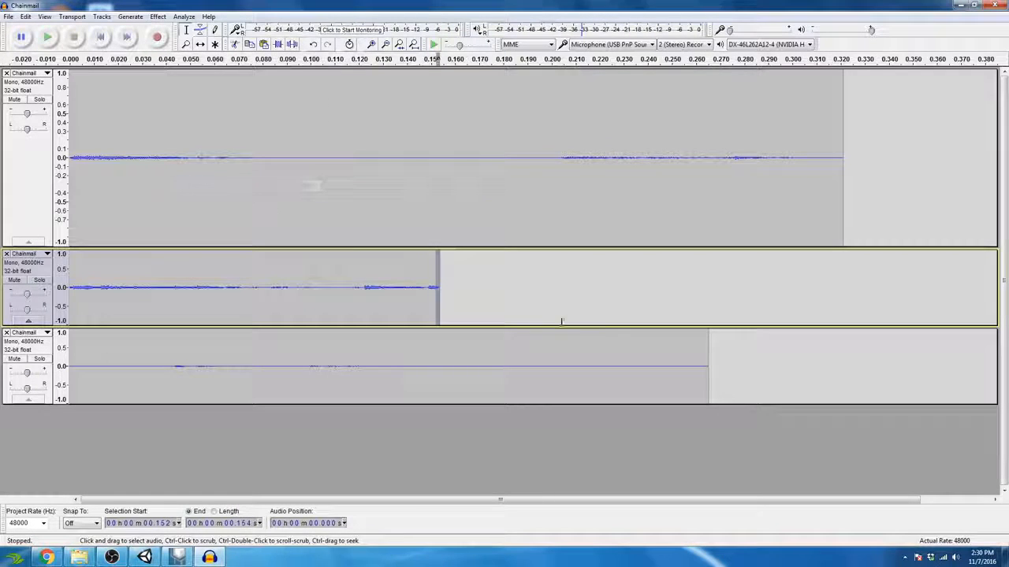
# Apply a Fade Out to the end of the third Chainmail clip, from about 0.260 s to 0.265 s.
pyautogui.click(708, 370)
pyautogui.moveTo(708, 370); pyautogui.dragTo(696, 372)
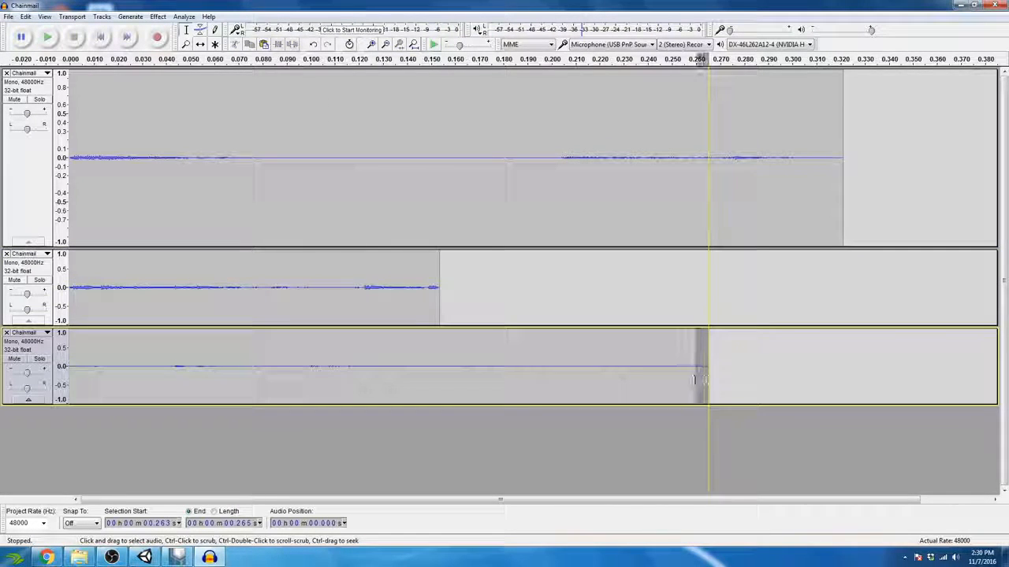
pyautogui.click(158, 17)
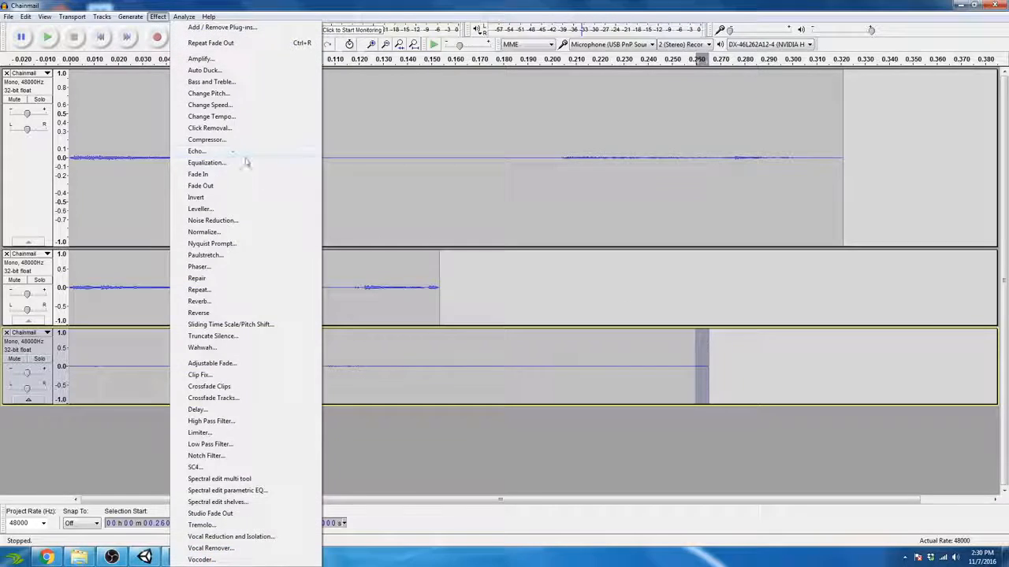
pyautogui.click(249, 188)
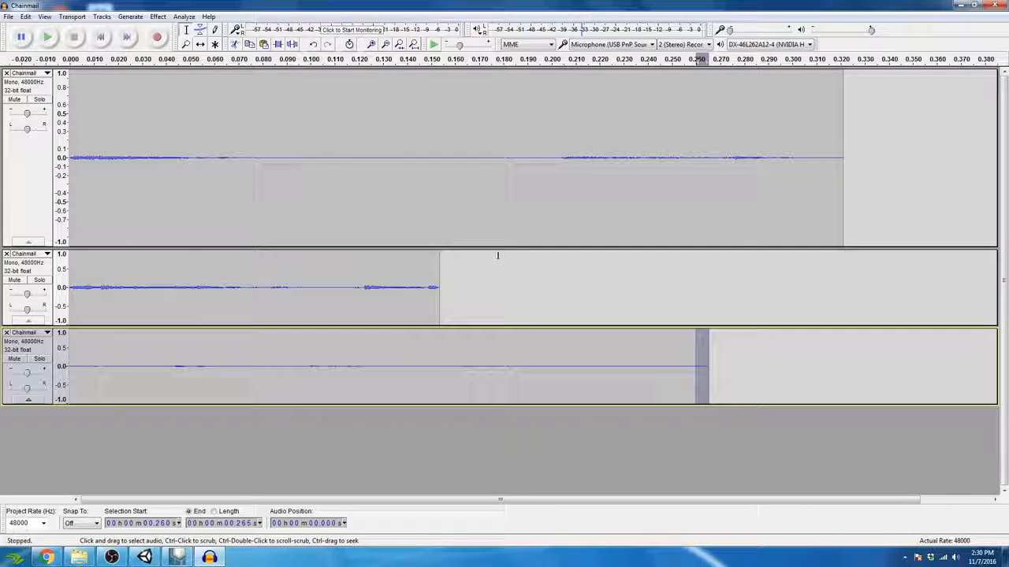
# Solo the three Chainmail clips one at a time and play each from the beginning to check the fades.
pyautogui.click(39, 100)
pyautogui.press('space')
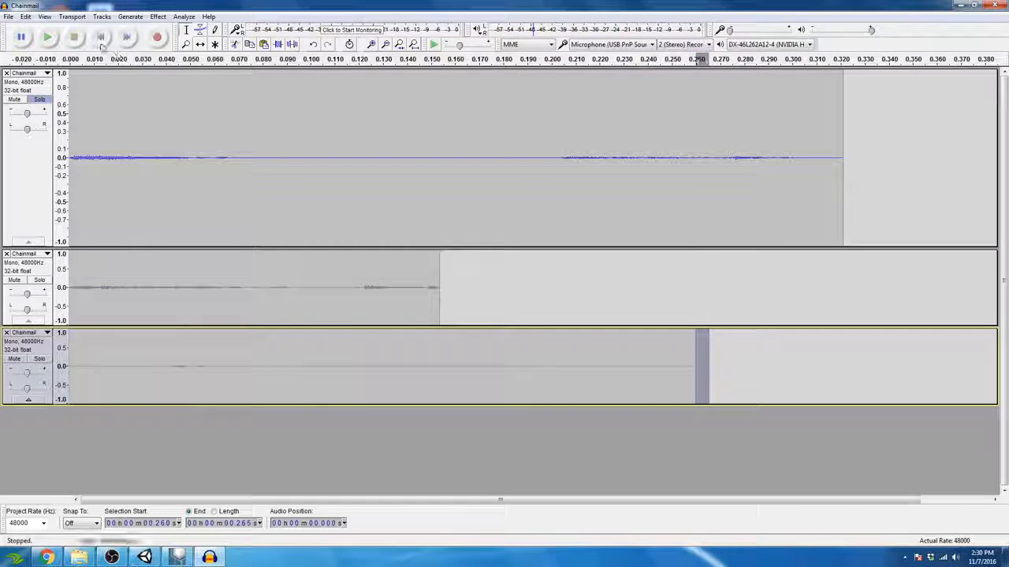
pyautogui.click(101, 37)
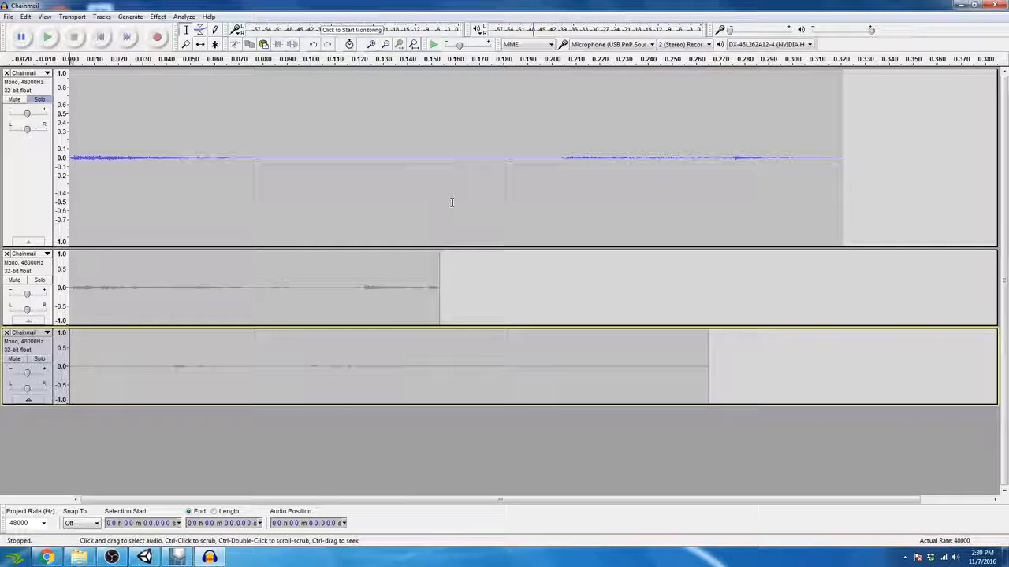
pyautogui.press('space')
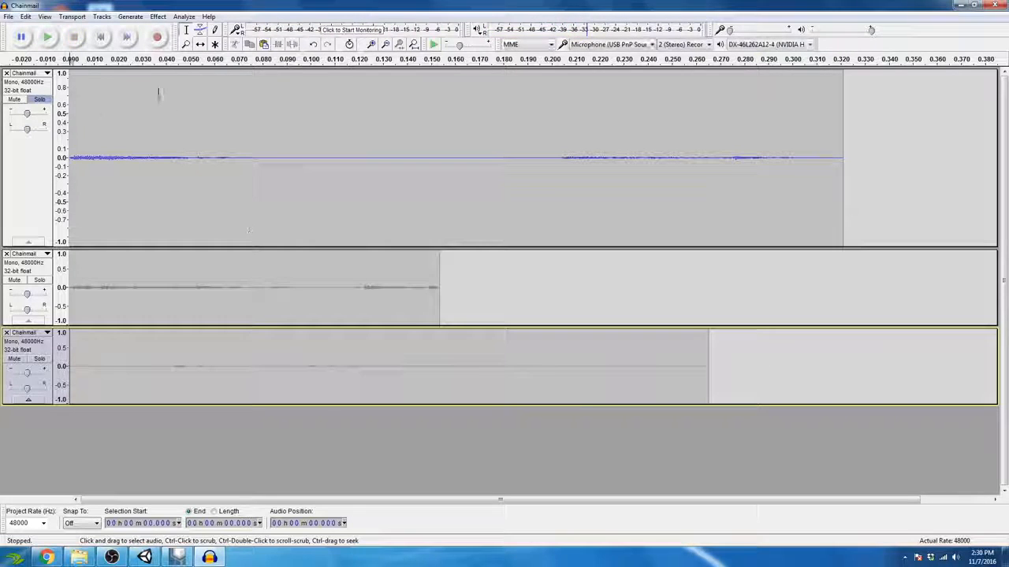
pyautogui.click(40, 280)
pyautogui.press('space')
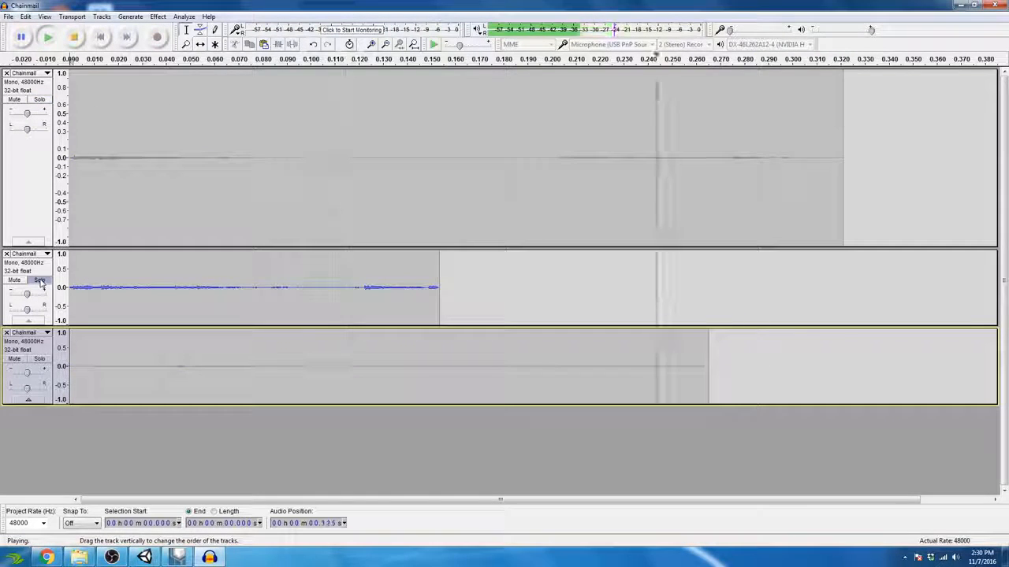
pyautogui.press('space')
pyautogui.click(39, 281)
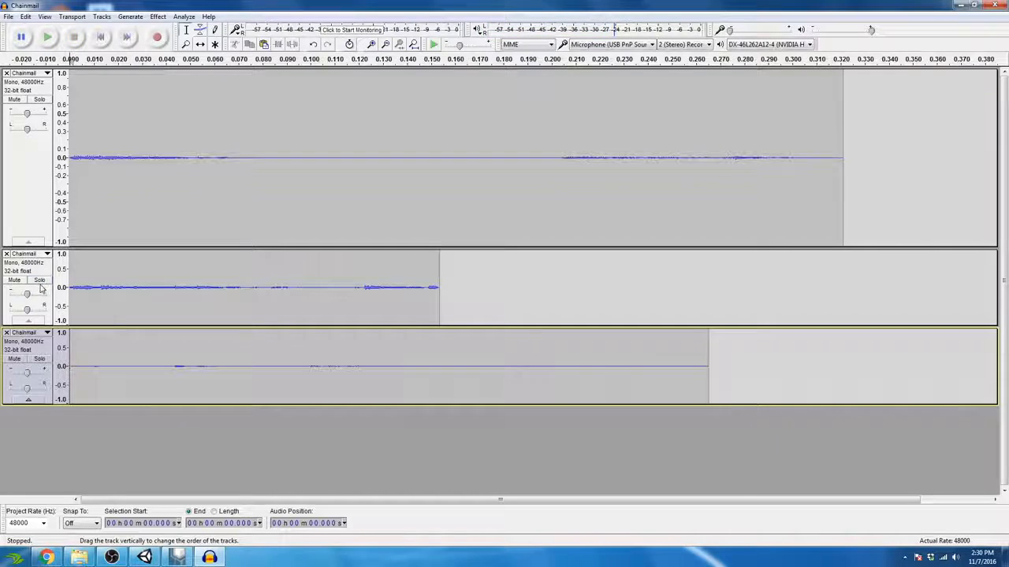
pyautogui.press('space')
pyautogui.press('space')
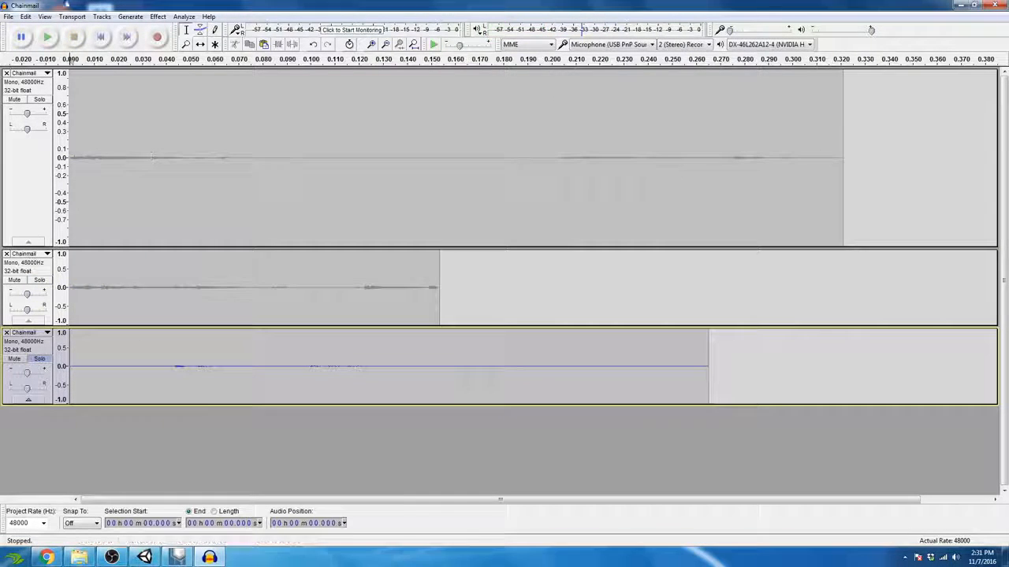
# Export the tracks as multiple 16-bit PCM WAV files to the Desktop, numbered after the file name prefix Chainmail.
pyautogui.click(8, 16)
pyautogui.click(58, 197)
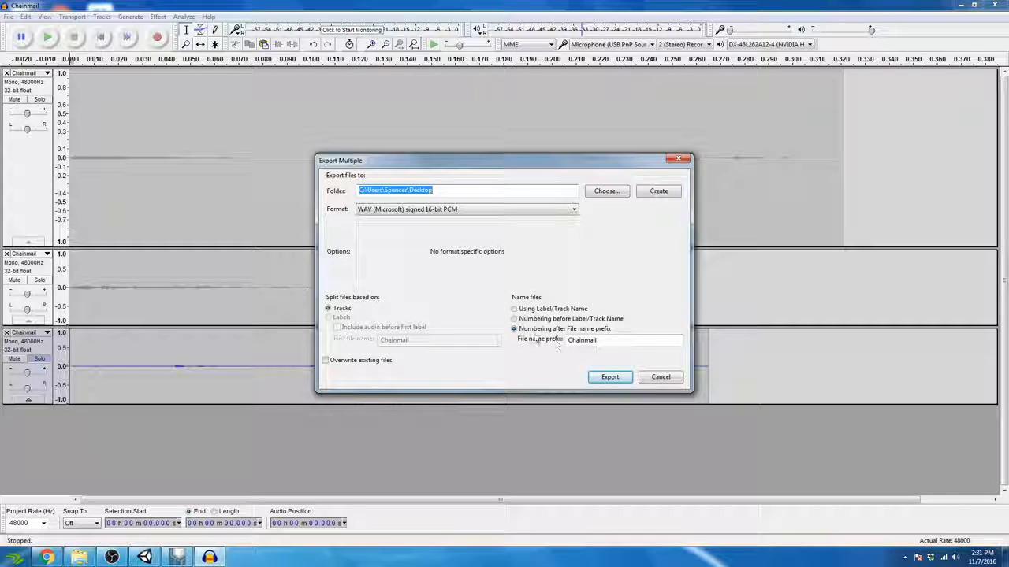
pyautogui.click(610, 377)
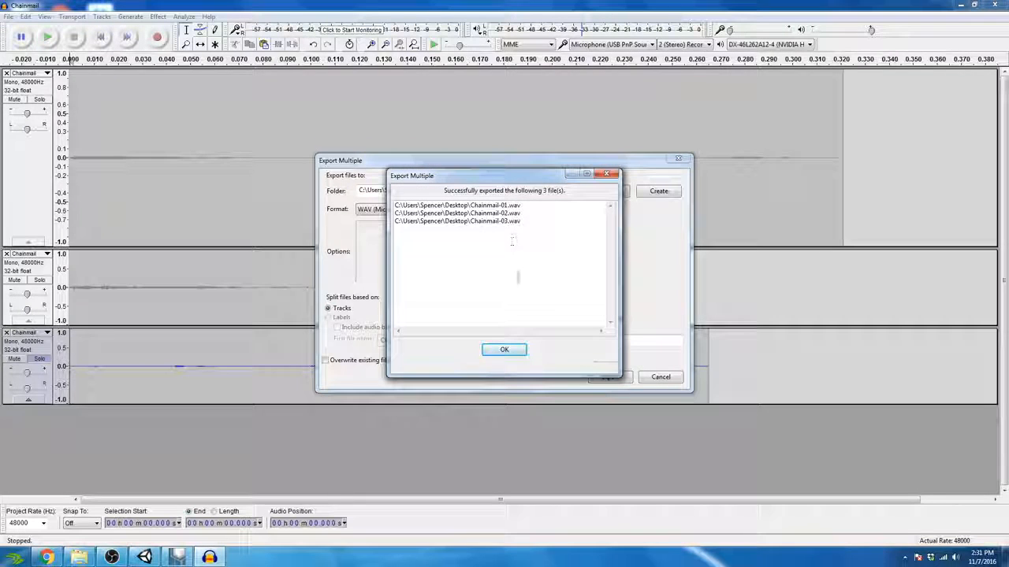
pyautogui.click(505, 349)
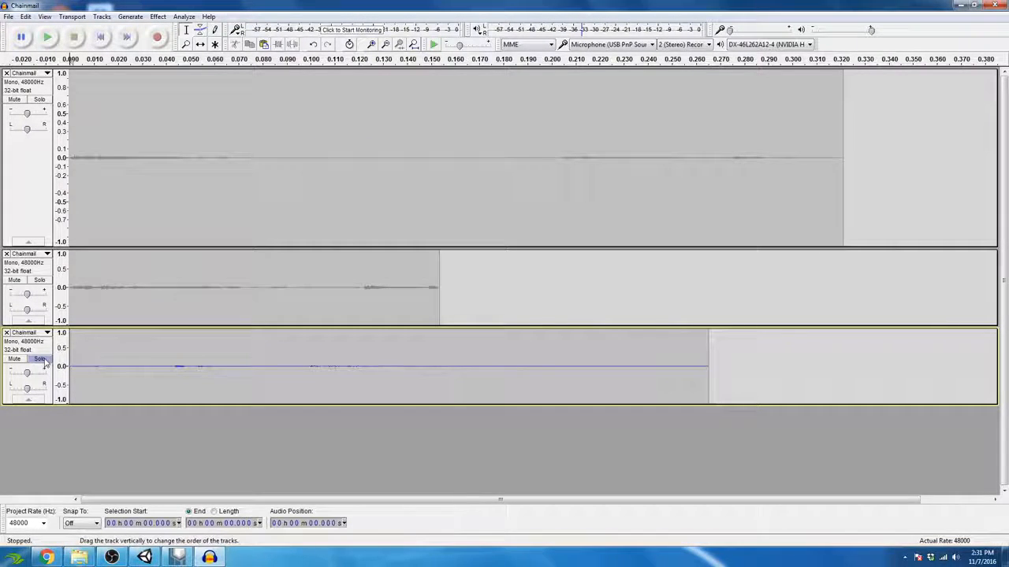
# Switch to the desktop and create a folder named Edited inside Audio Assets > Foley > Chainmail.
pyautogui.click(958, 5)
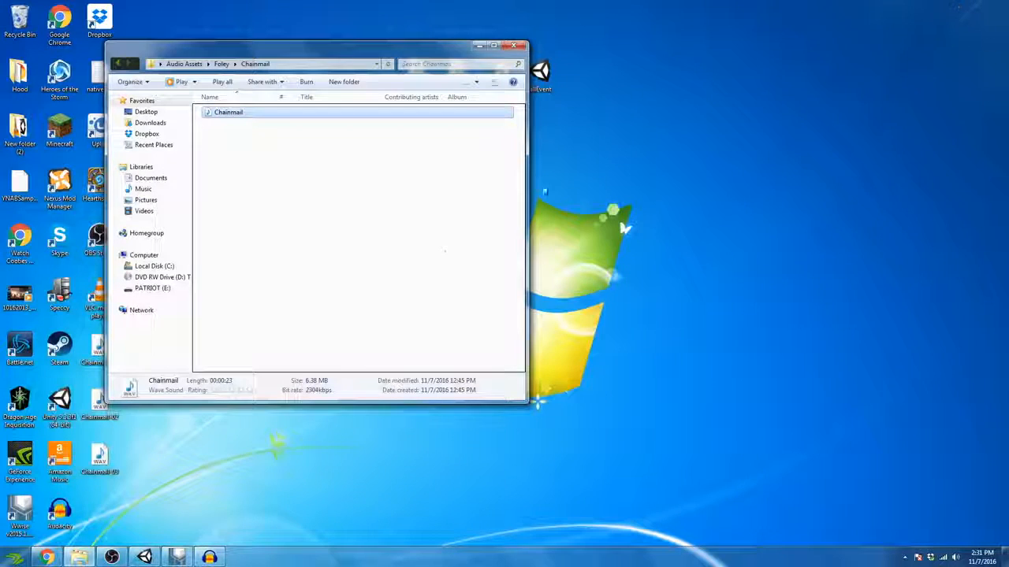
pyautogui.click(480, 45)
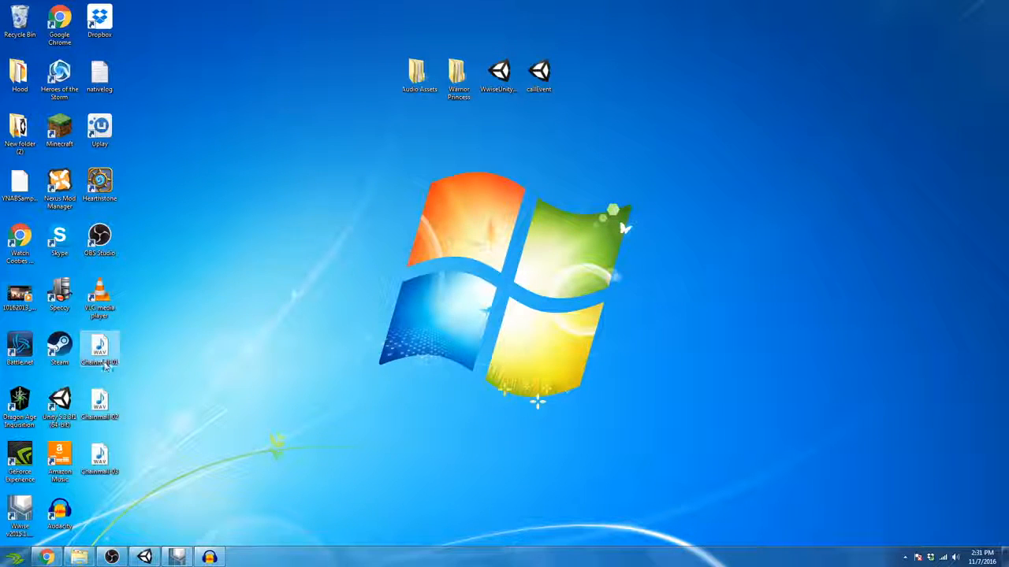
pyautogui.doubleClick(431, 75)
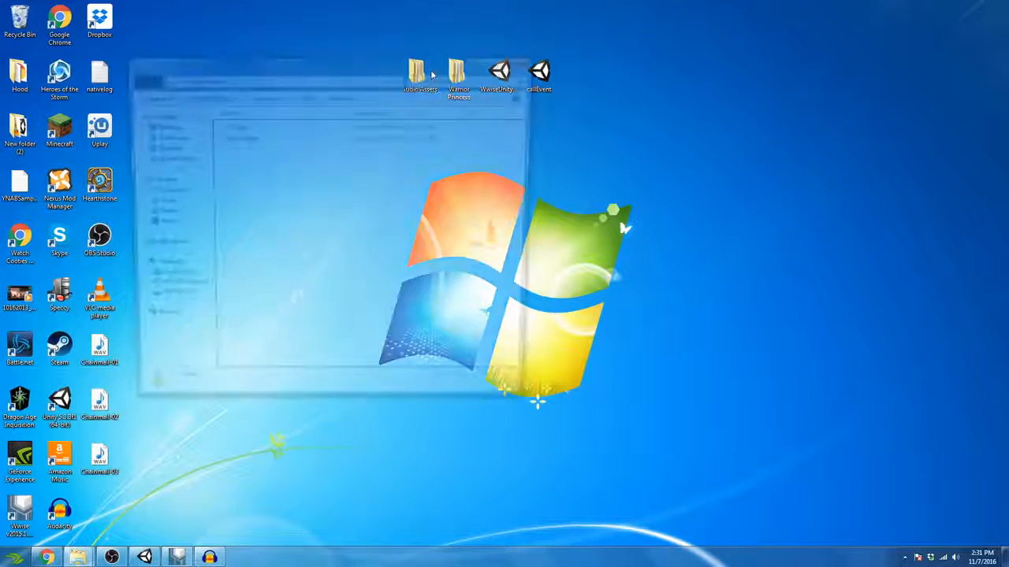
pyautogui.doubleClick(239, 126)
pyautogui.doubleClick(253, 130)
pyautogui.rightClick(281, 211)
pyautogui.moveTo(374, 354)
pyautogui.click(439, 353)
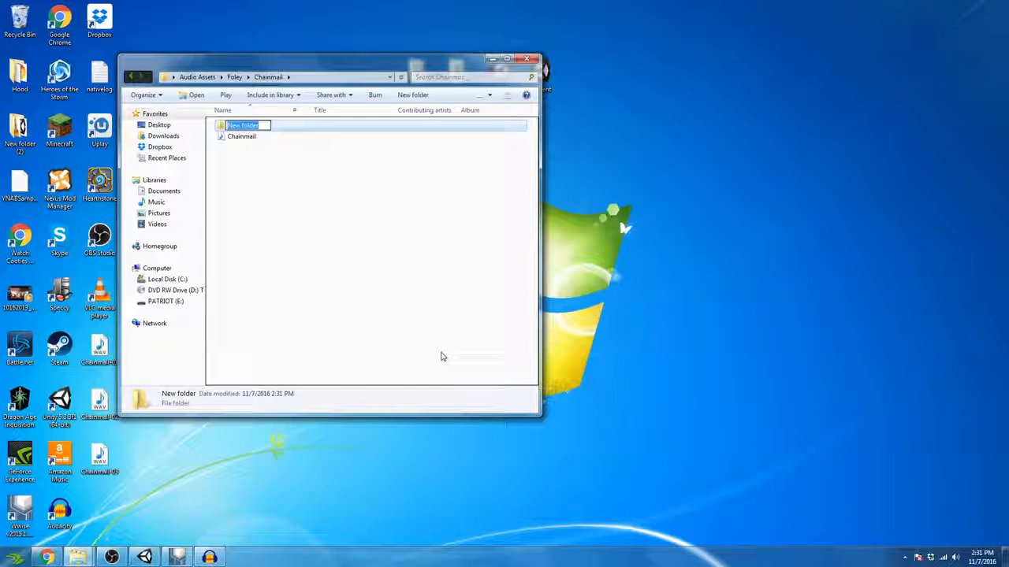
pyautogui.write('Edited')
pyautogui.press('Return')
# Move the exported files Chainmail-01, Chainmail-02 and Chainmail-03 from the desktop into the Edited folder and close the folder window.
pyautogui.moveTo(373, 71); pyautogui.dragTo(594, 145)
pyautogui.moveTo(164, 481); pyautogui.dragTo(457, 204)
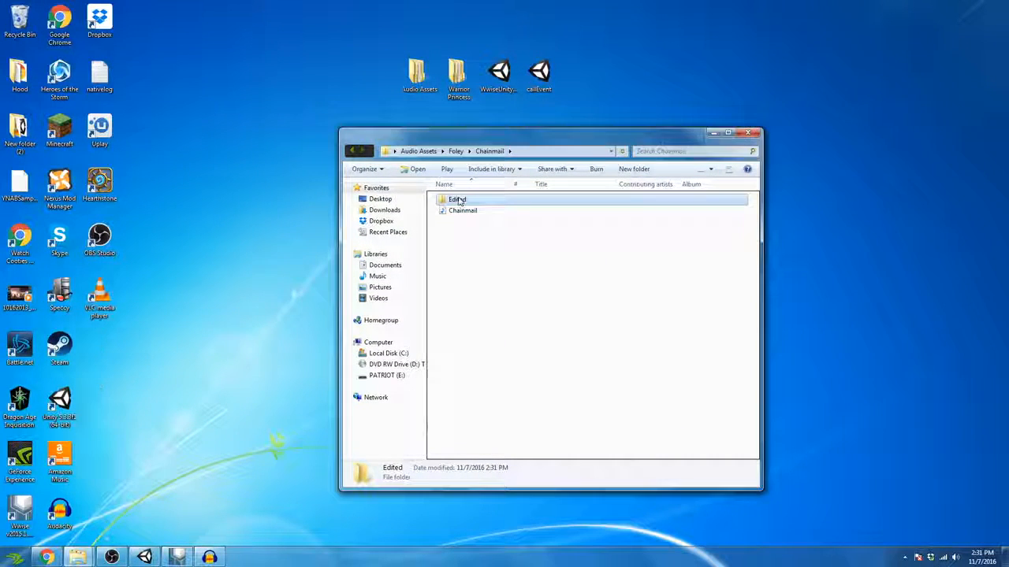
pyautogui.click(748, 135)
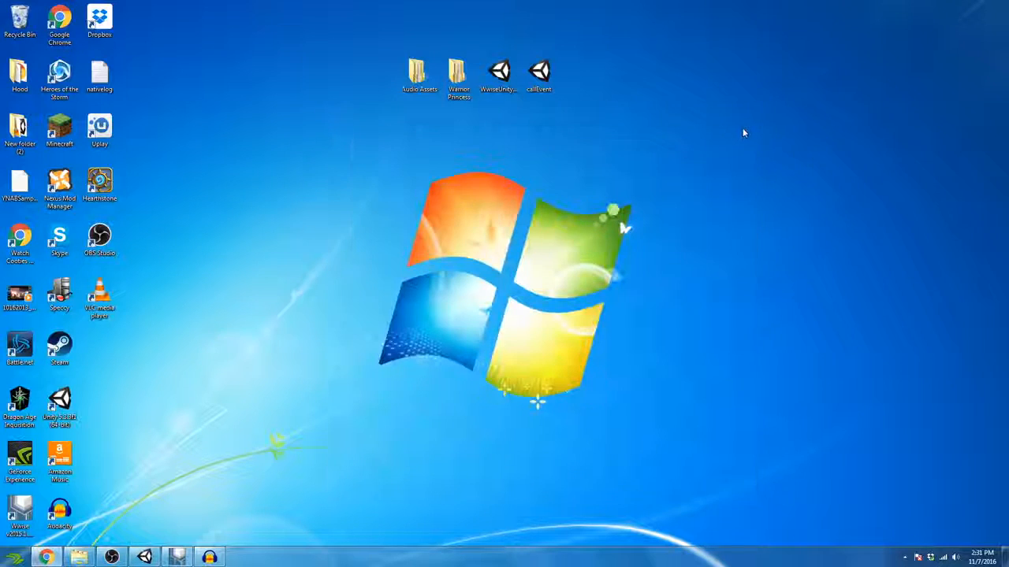